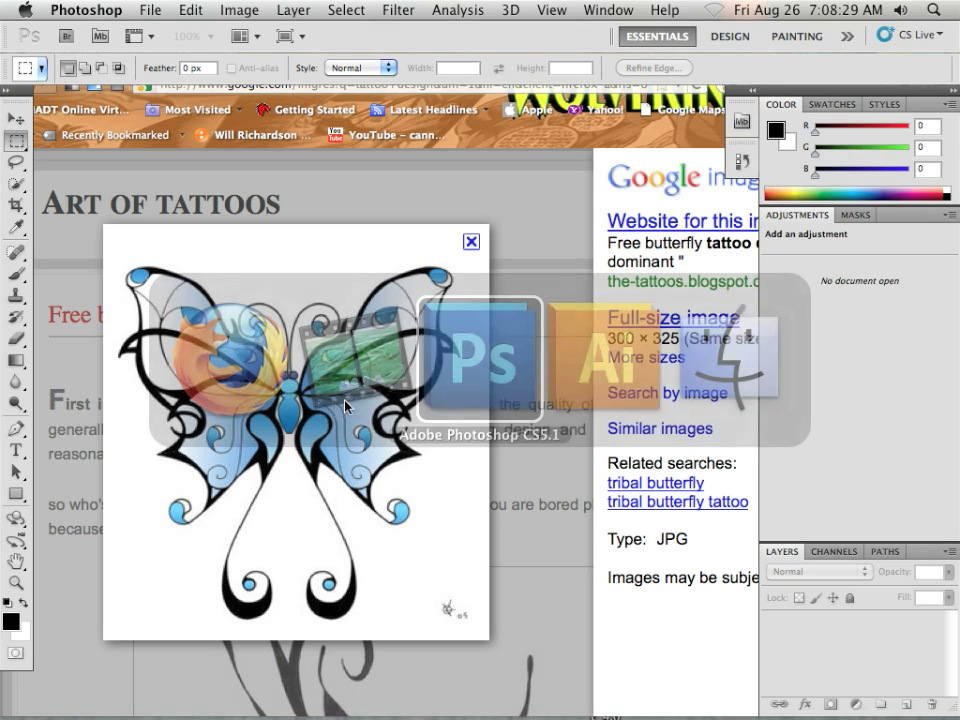
Create a new Photoshop document and paste the copied butterfly tattoo image into it
click(137, 9)
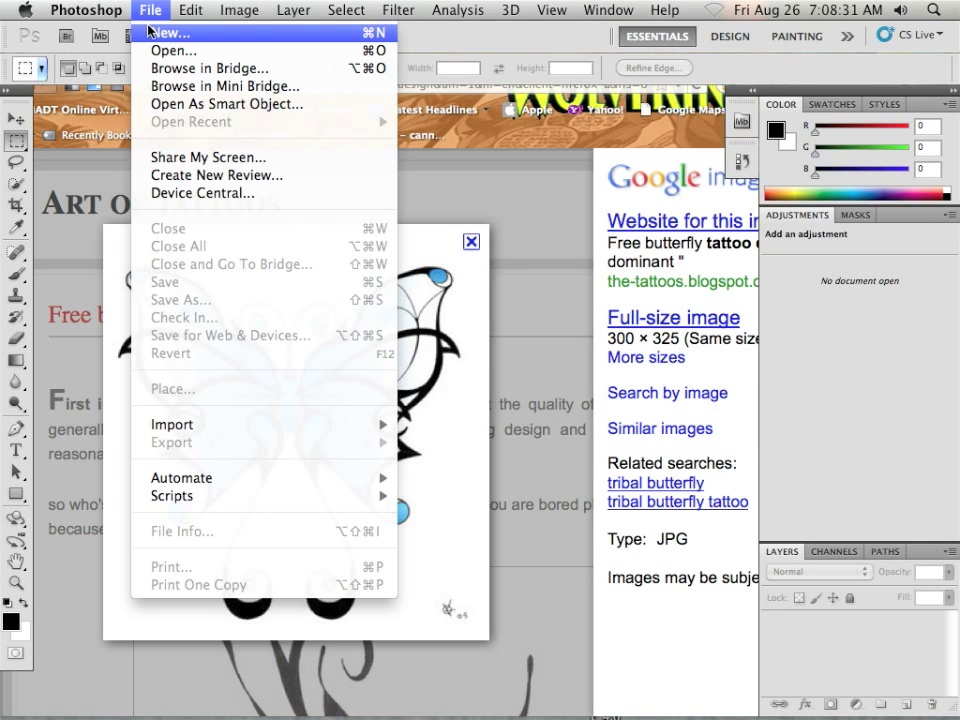
click(168, 32)
click(682, 222)
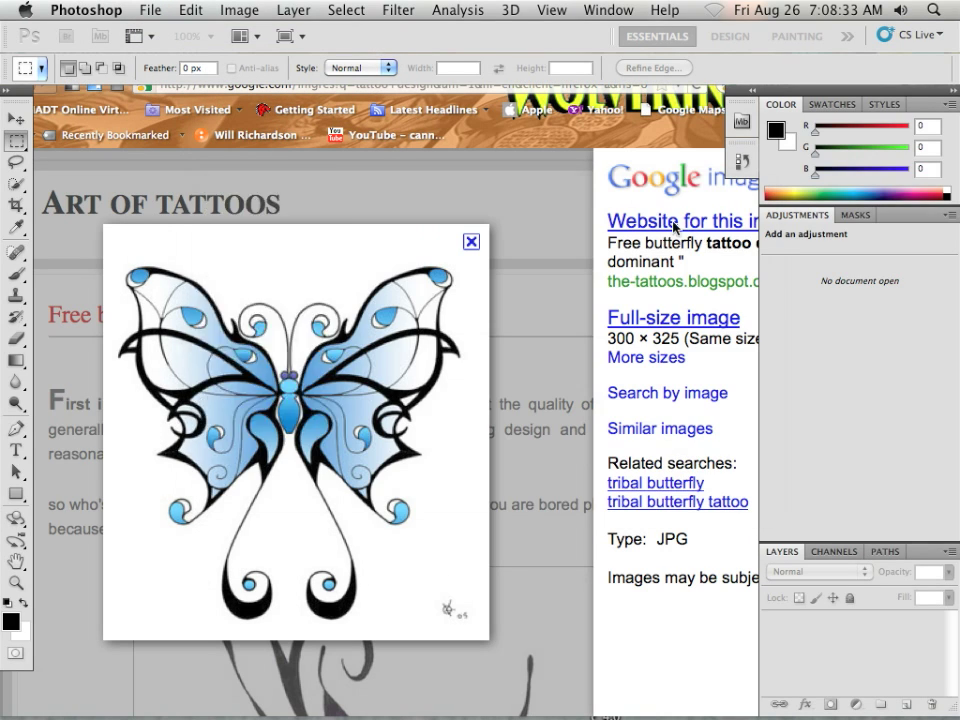
click(200, 10)
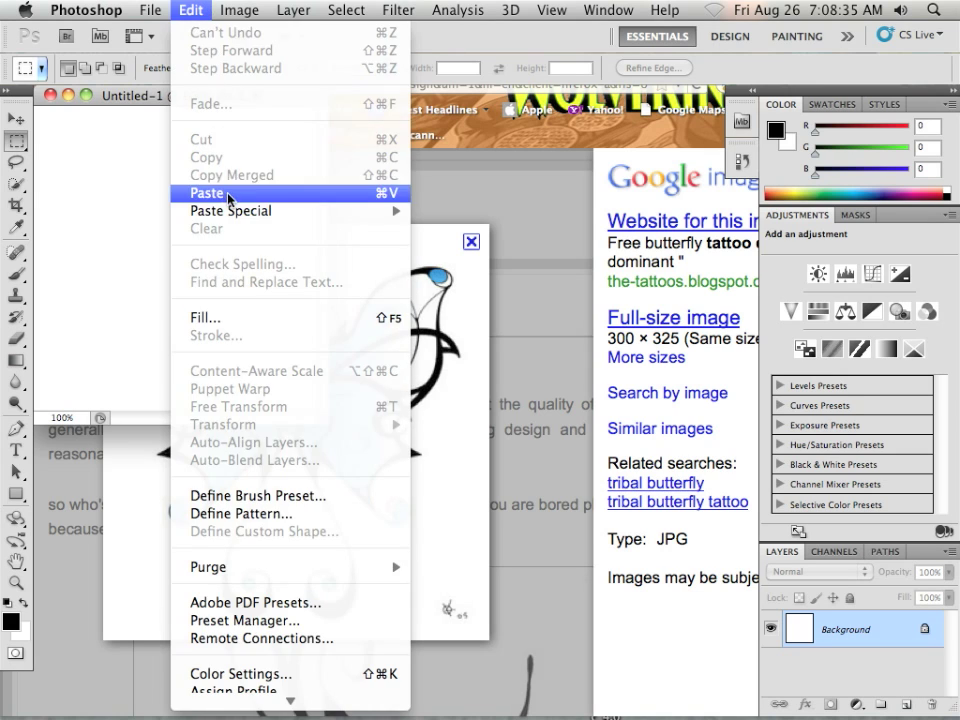
click(200, 193)
right_click(361, 313)
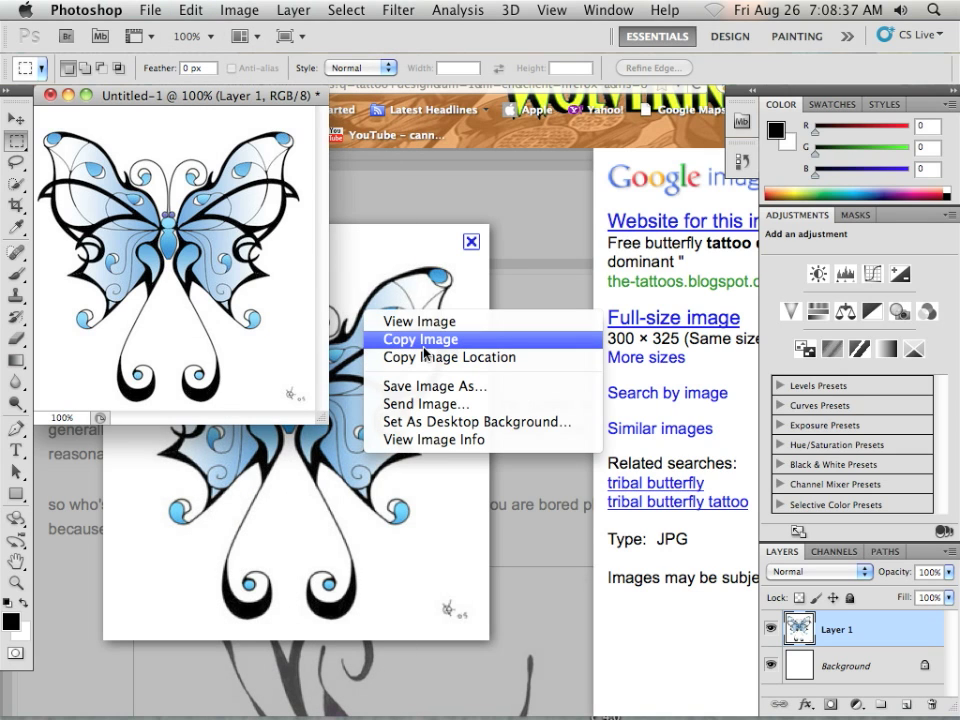
Enlarge the document window to fill the workspace and magnify the butterfly to about 205%
drag(178, 96, 301, 211)
scroll(325, 230, up, 3)
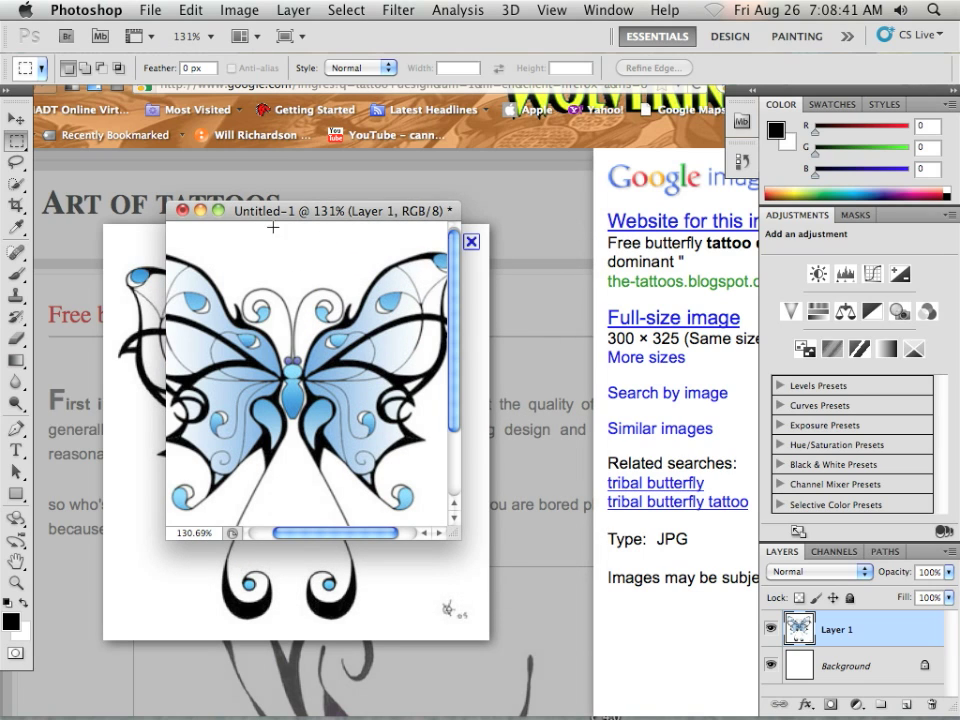
click(219, 211)
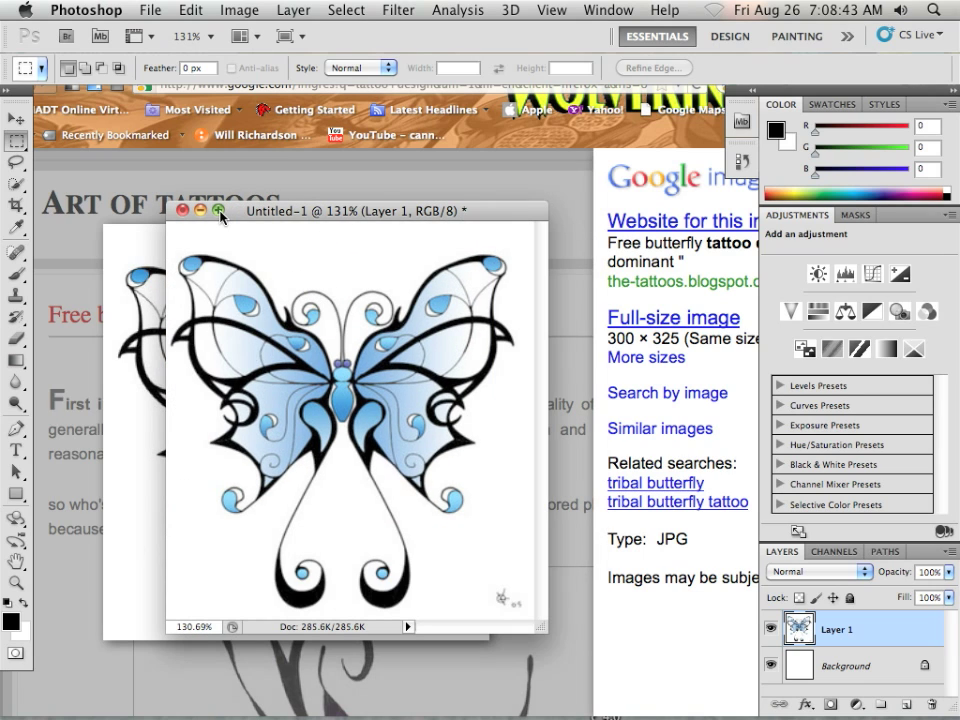
drag(258, 212, 144, 96)
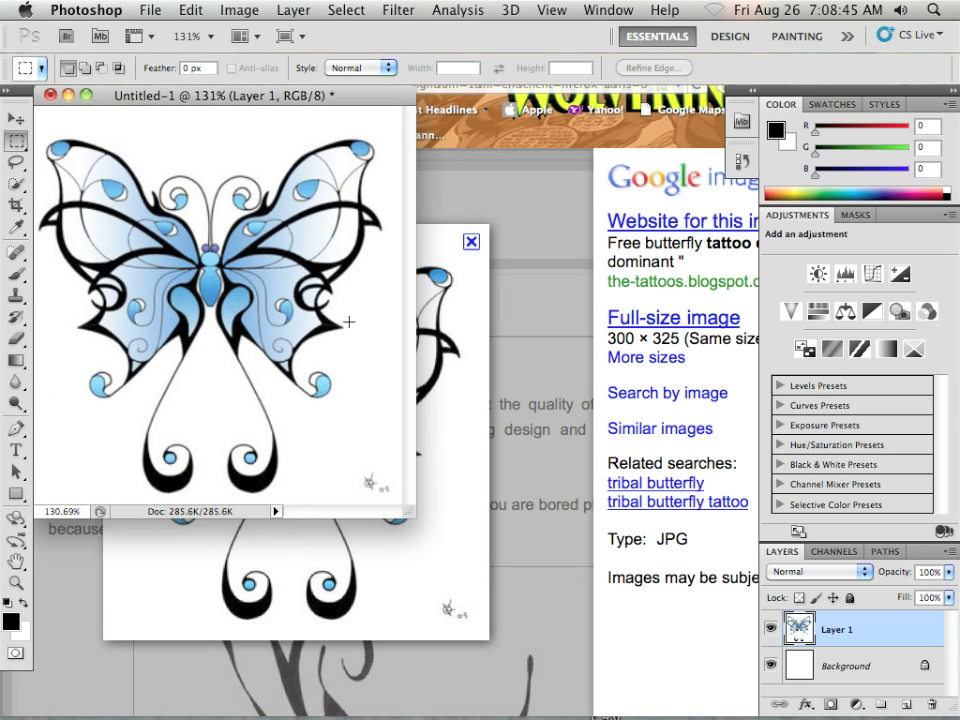
drag(407, 511, 720, 712)
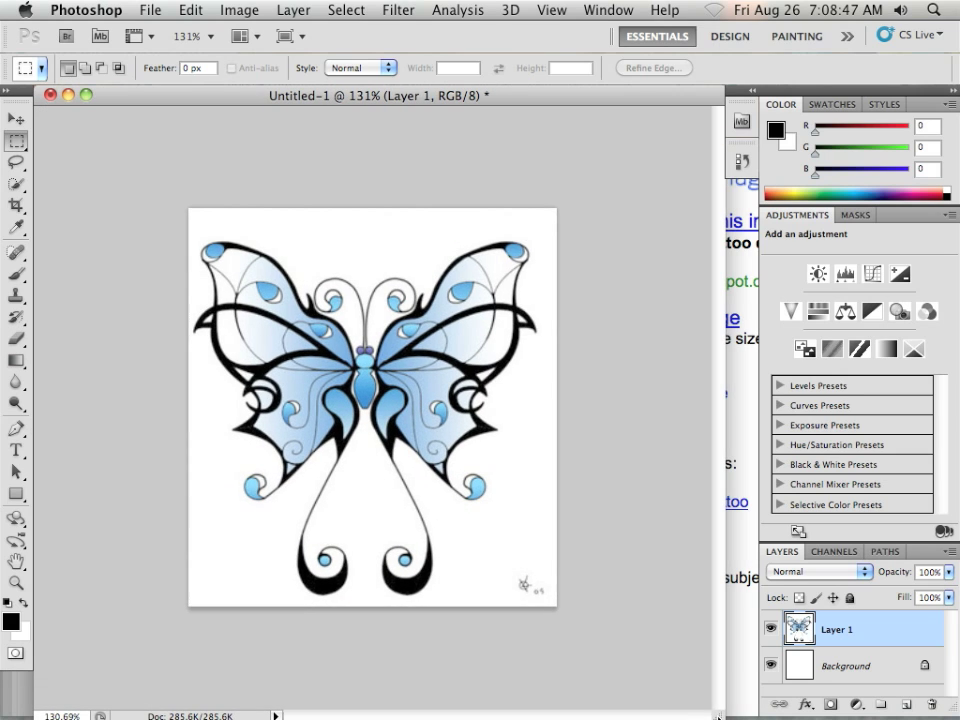
scroll(495, 514, up, 3)
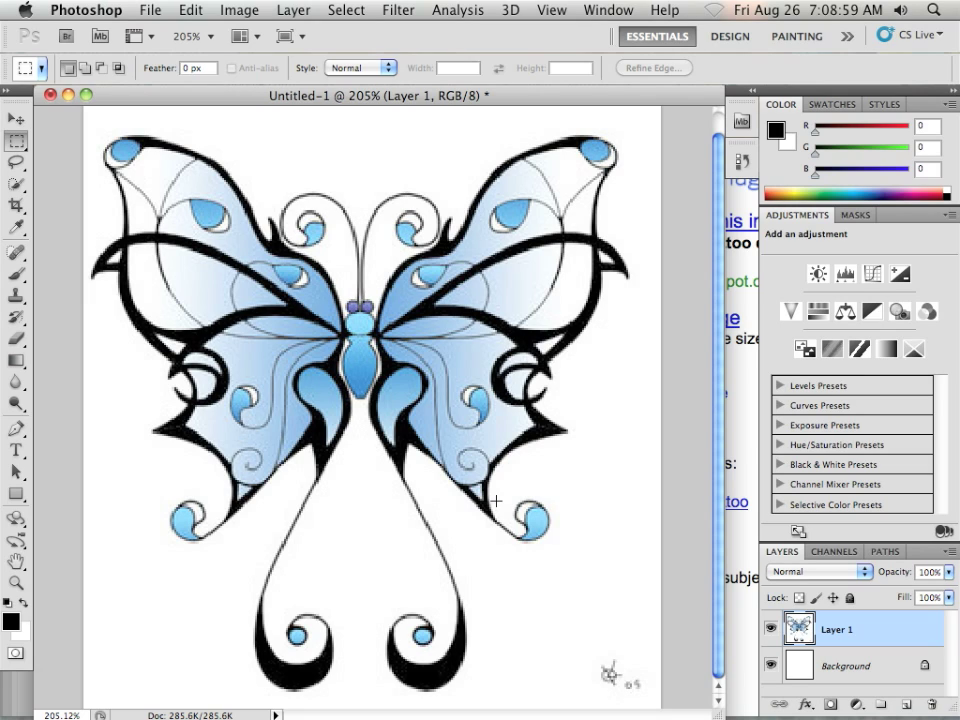
Select the butterfly's black outlines with Color Range, sampling the dark line color at a fuzziness of 200
click(355, 14)
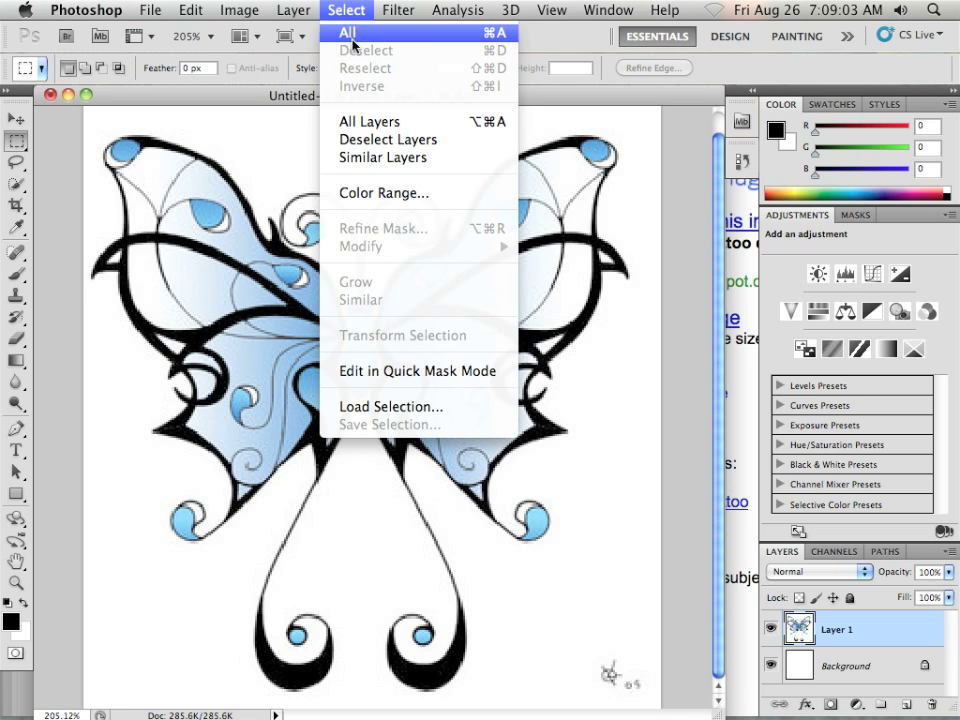
click(345, 190)
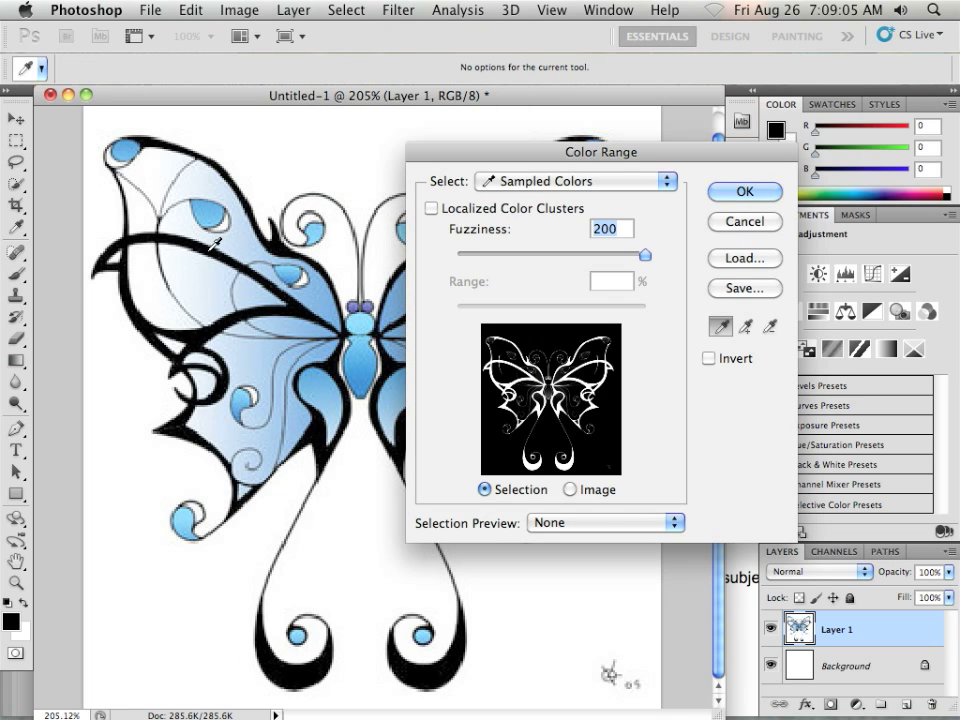
click(283, 318)
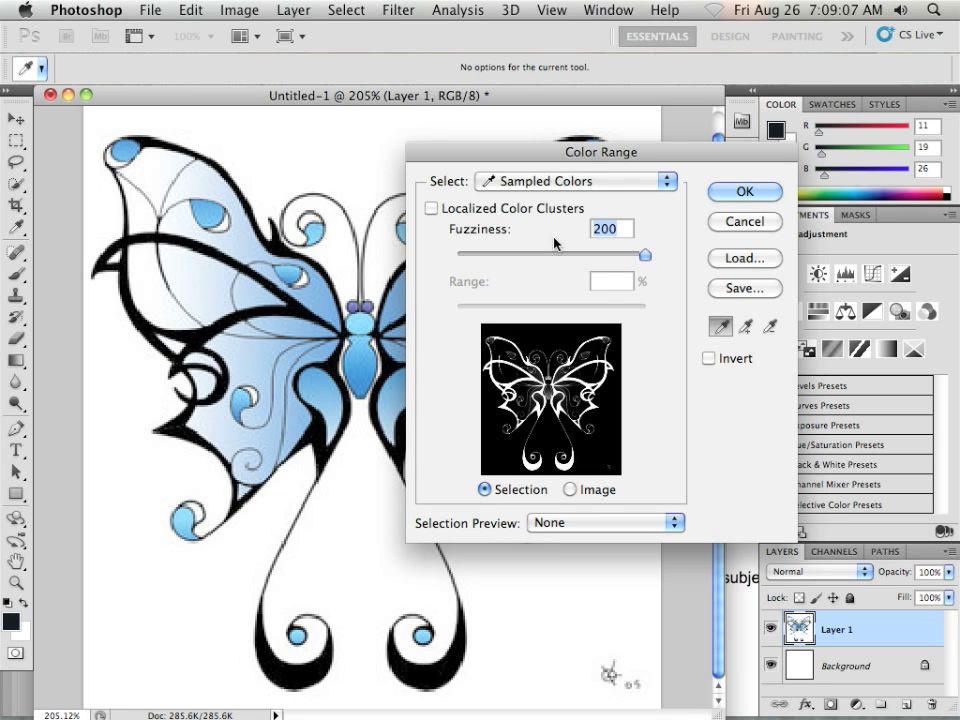
drag(645, 254, 665, 256)
click(744, 193)
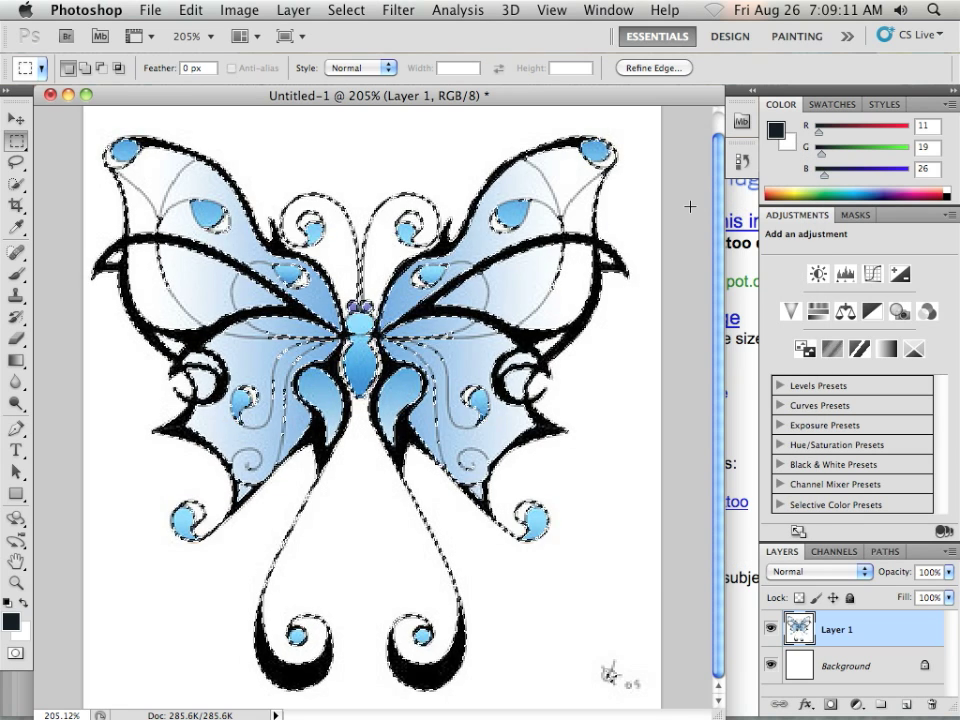
Copy the selected butterfly outlines and switch to Illustrator
click(190, 10)
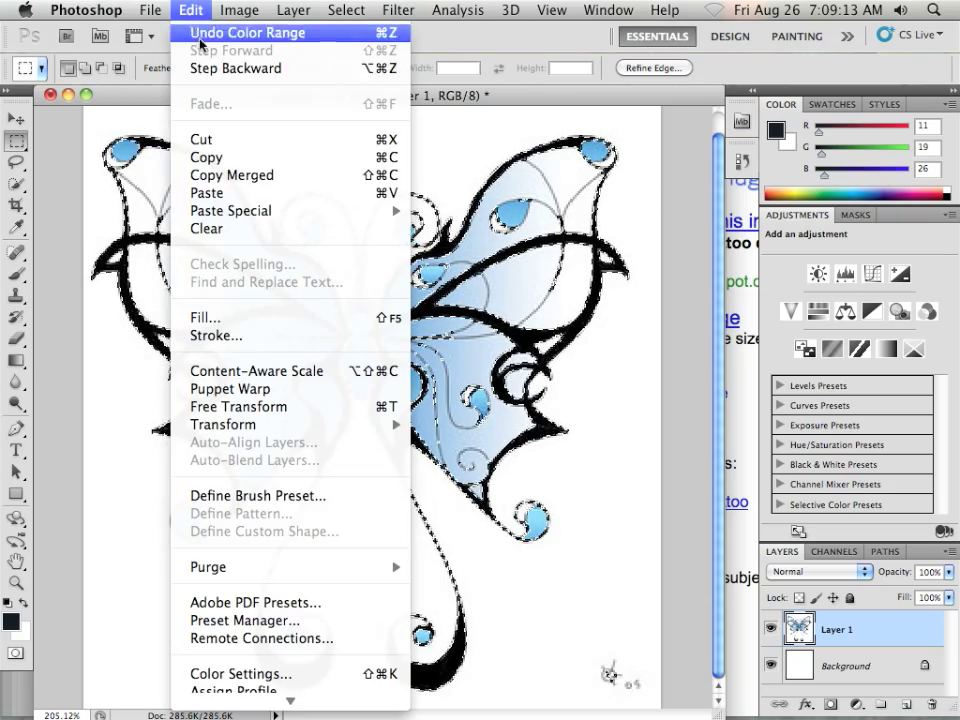
click(236, 174)
key(super+Tab)
key(super+Tab)
key(super+Tab)
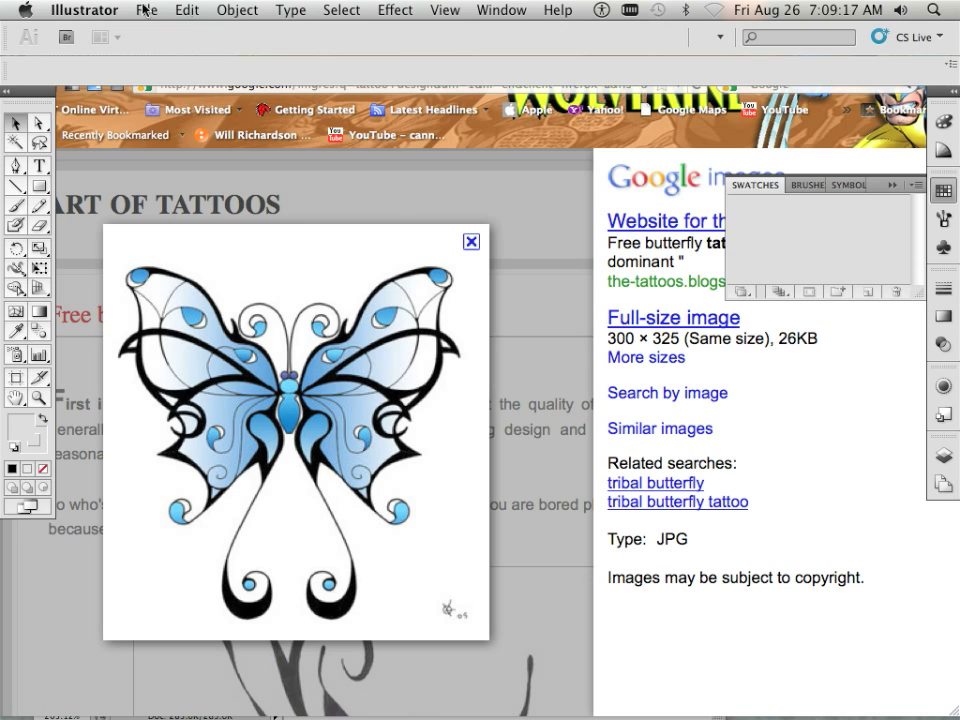
Create a new Letter-size Print document and paste the copied butterfly outlines into it
click(145, 10)
click(156, 32)
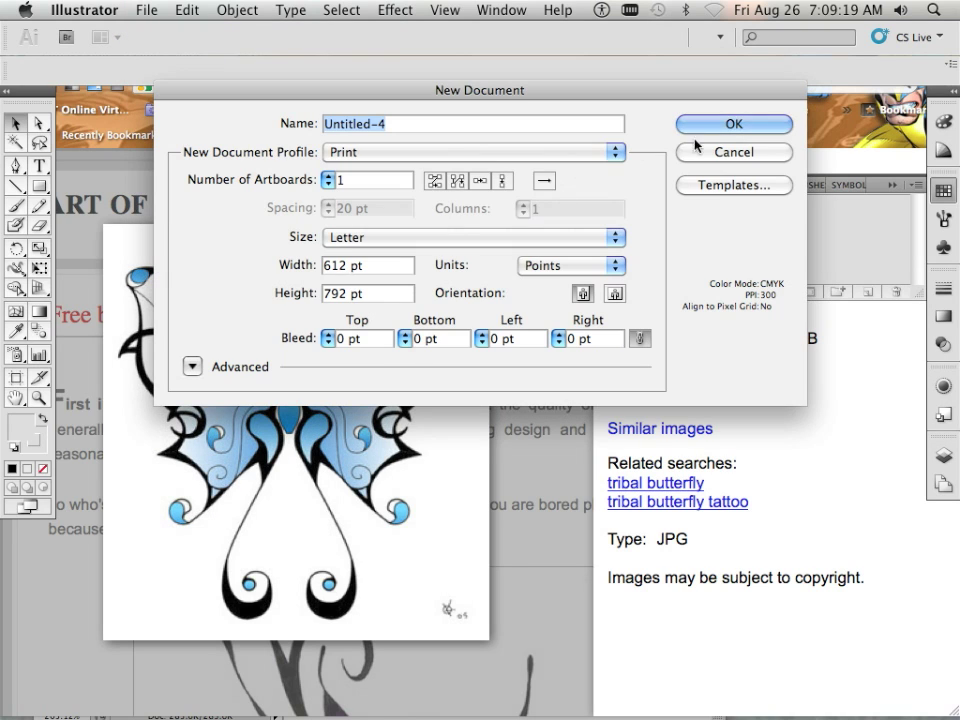
key(Return)
click(189, 9)
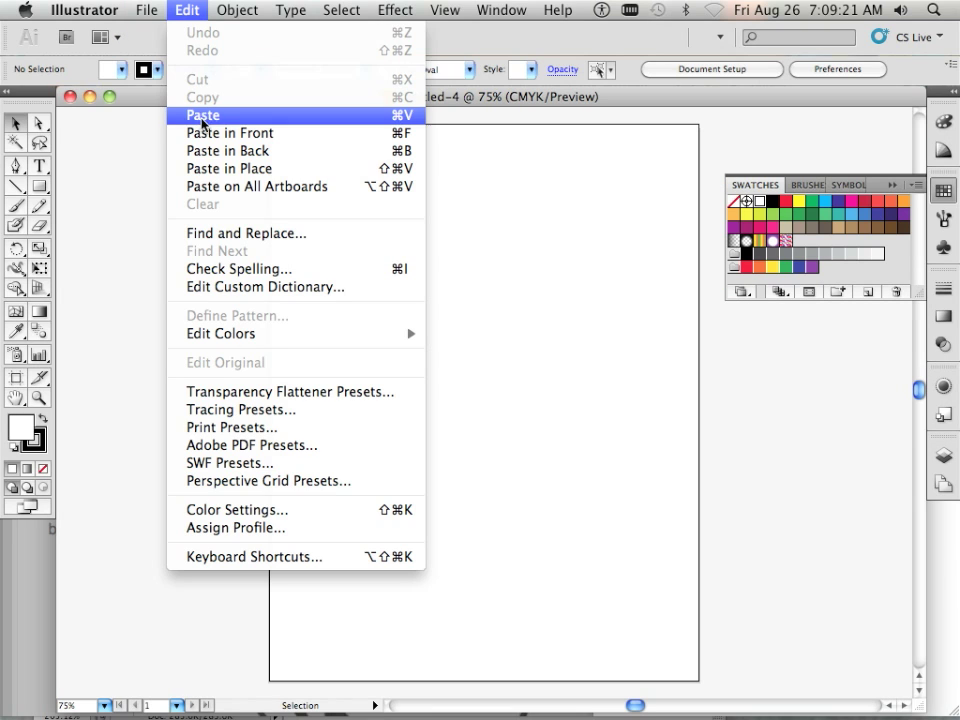
click(193, 113)
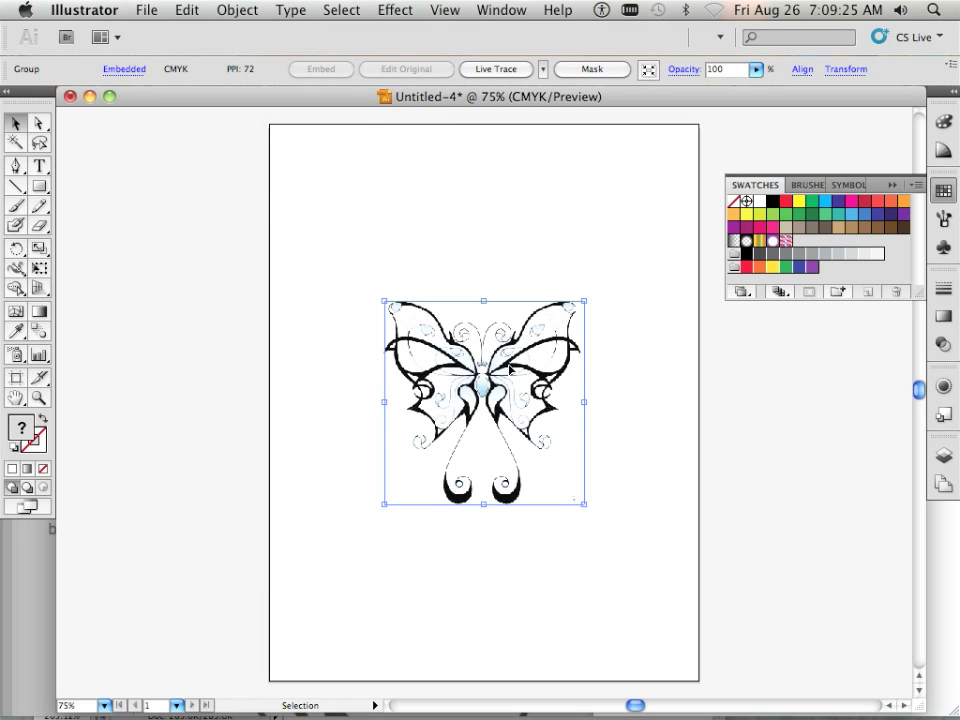
Open the tracing options for the pasted butterfly, turn on the preview and set the threshold to 250
click(543, 70)
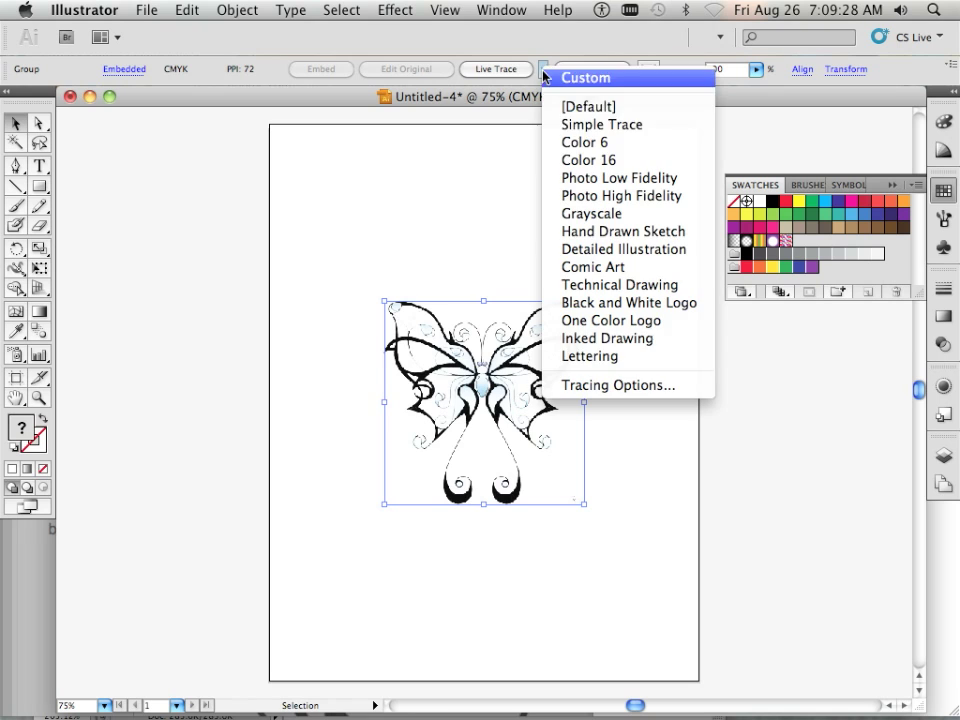
click(556, 383)
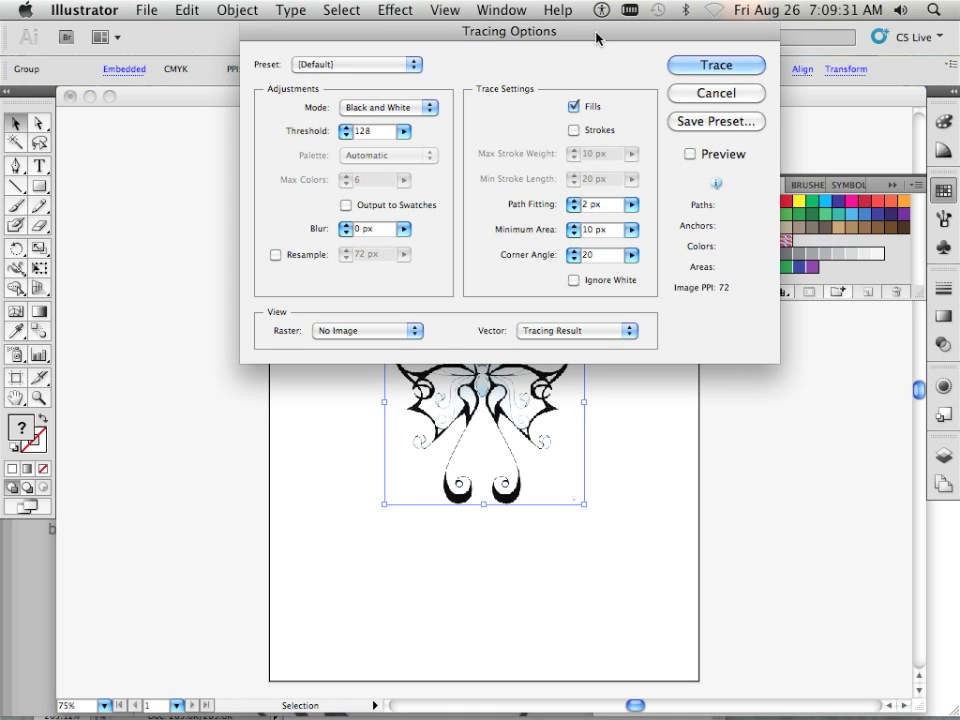
mouse_move(598, 38)
mouse_down()
mouse_move(301, 38)
mouse_move(606, 38)
mouse_up()
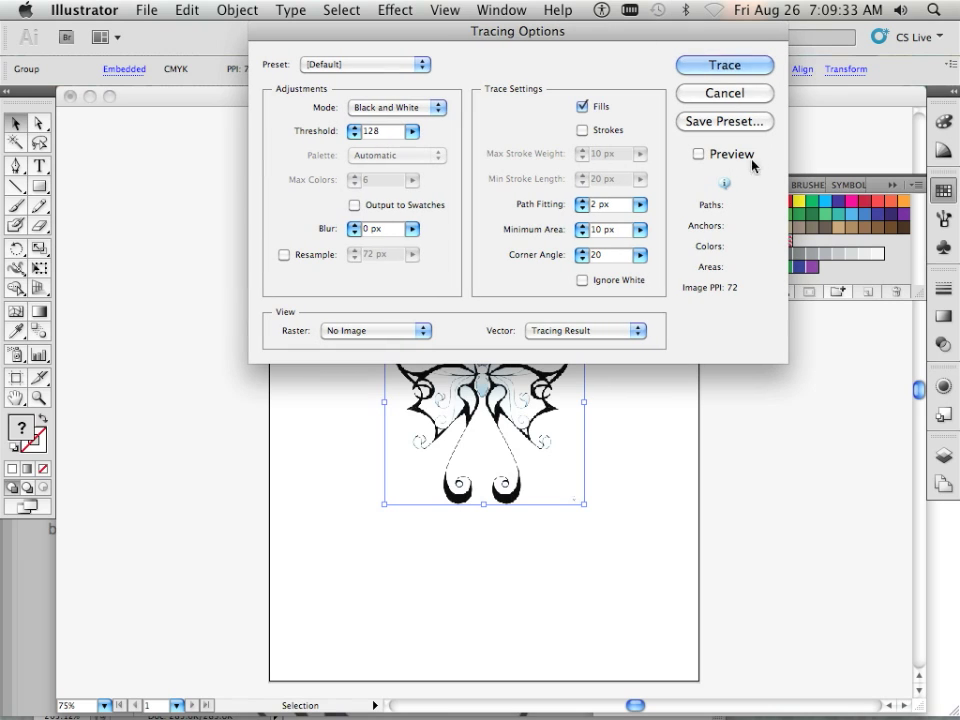
click(699, 155)
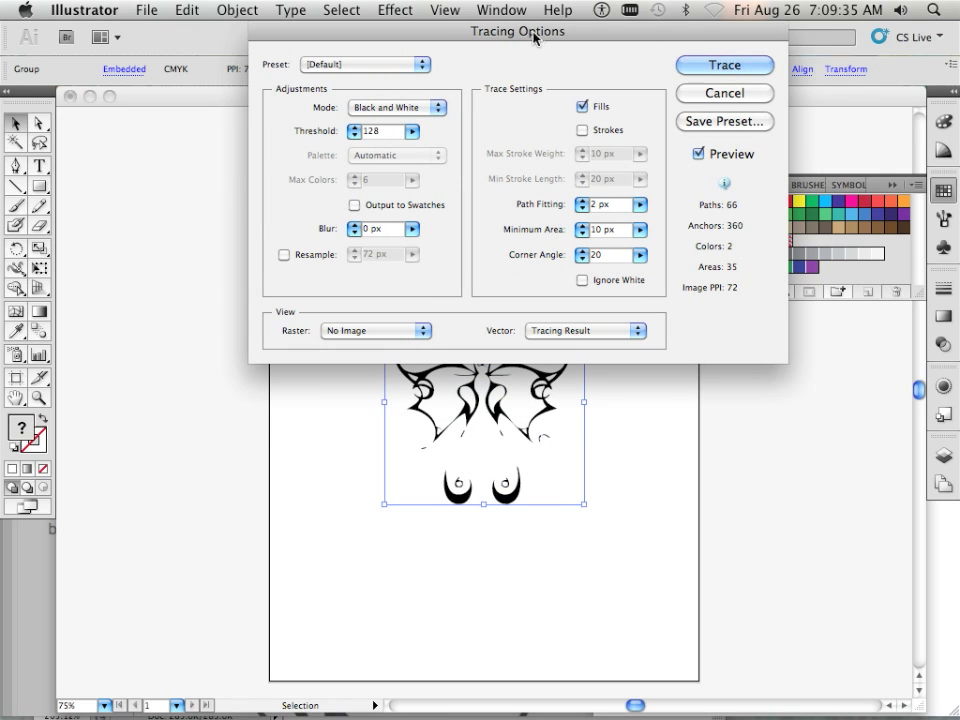
mouse_move(535, 37)
mouse_down()
mouse_move(696, 285)
mouse_move(744, 544)
mouse_move(765, 401)
mouse_move(838, 313)
mouse_move(870, 334)
mouse_move(857, 331)
mouse_up()
click(796, 431)
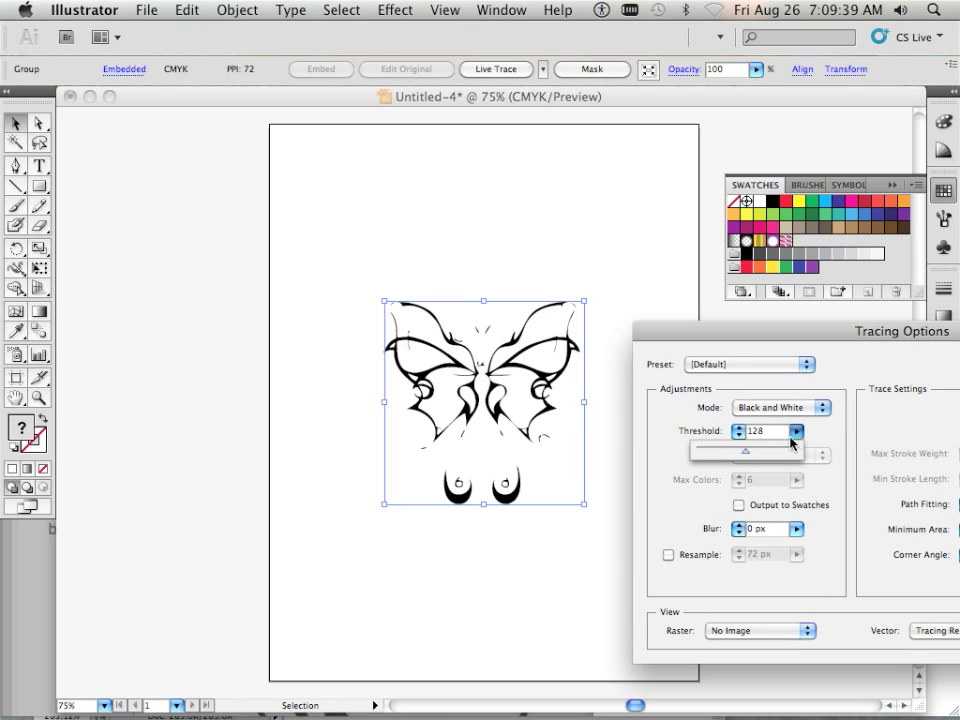
drag(745, 451, 793, 459)
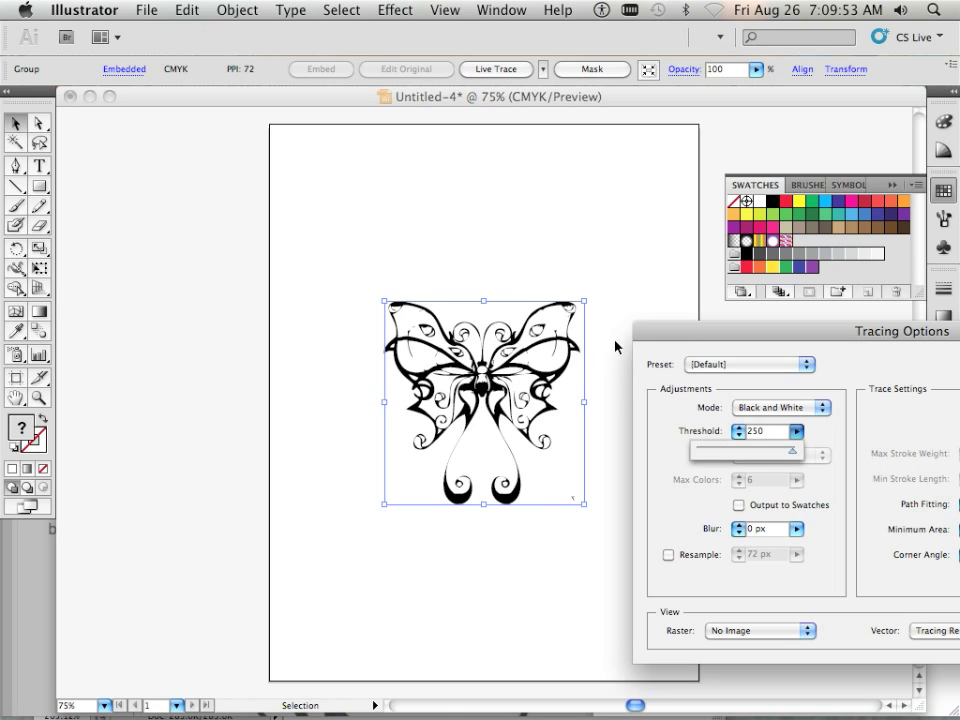
Set the trace to ignore white and run Live Trace on the butterfly
click(708, 336)
mouse_move(735, 338)
mouse_down()
mouse_move(337, 247)
mouse_move(315, 257)
mouse_up()
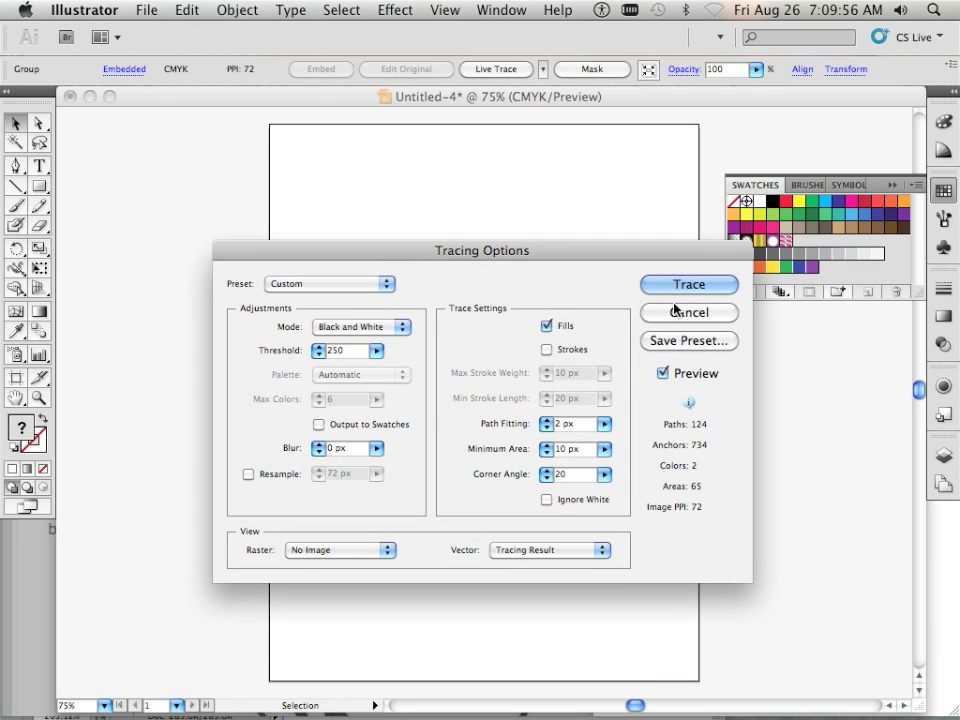
click(546, 499)
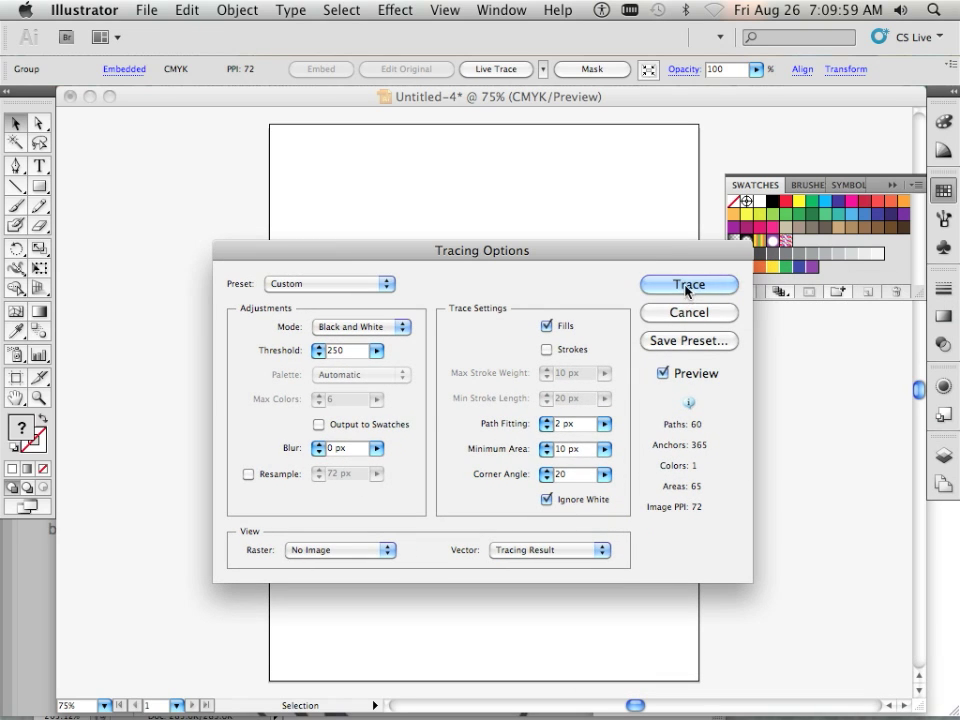
click(681, 291)
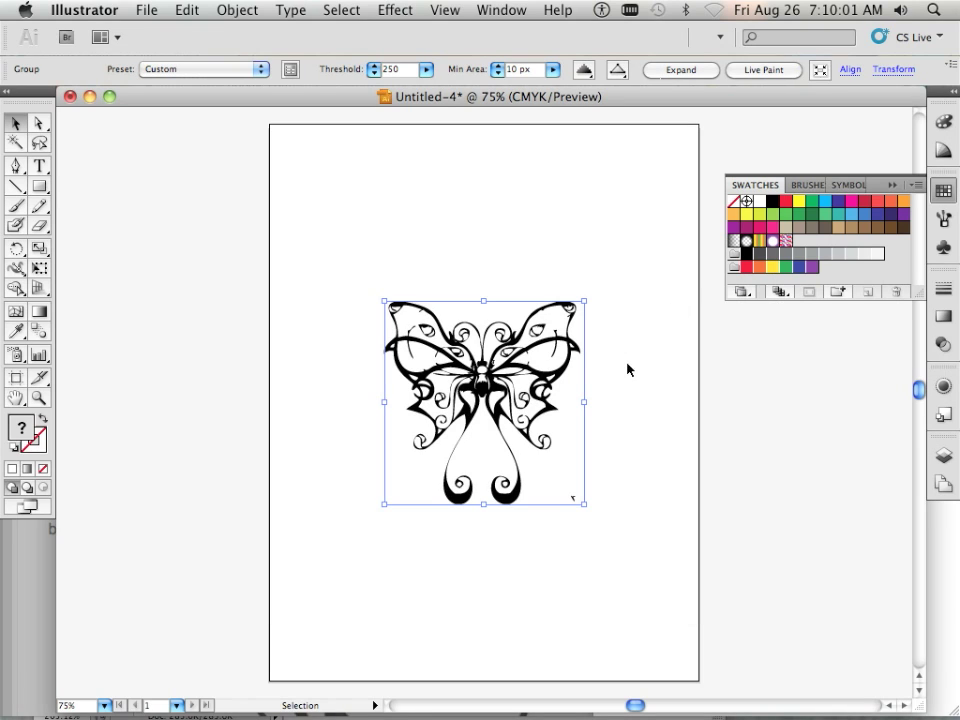
Lock the traced butterfly's layer and add a new empty layer beneath it
click(943, 455)
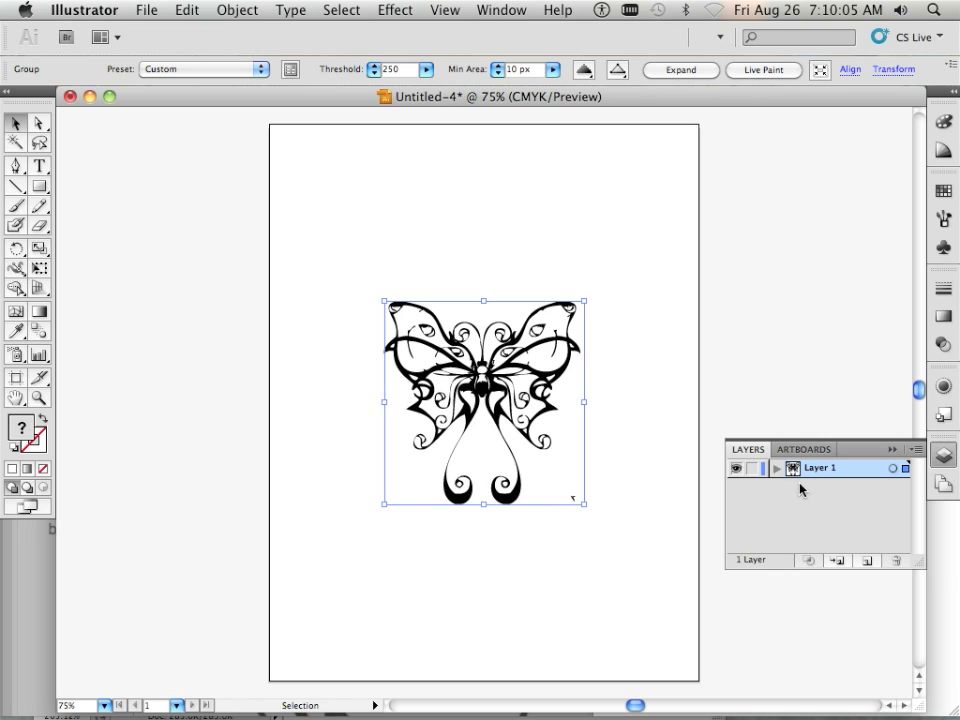
click(866, 561)
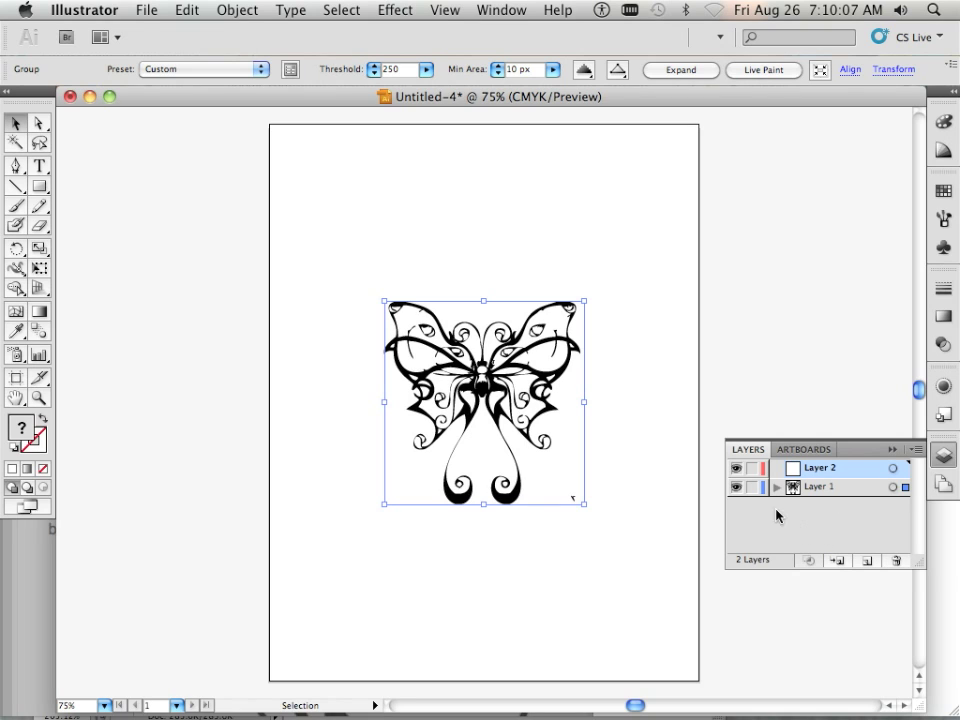
click(752, 488)
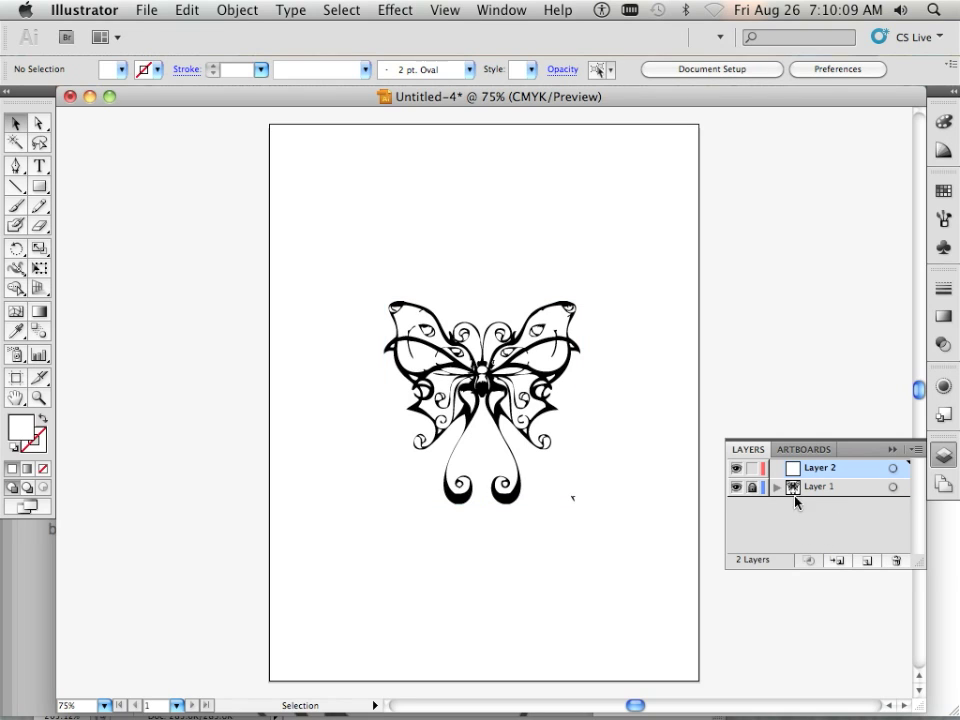
mouse_move(848, 495)
mouse_down()
mouse_move(846, 466)
mouse_move(844, 477)
mouse_up()
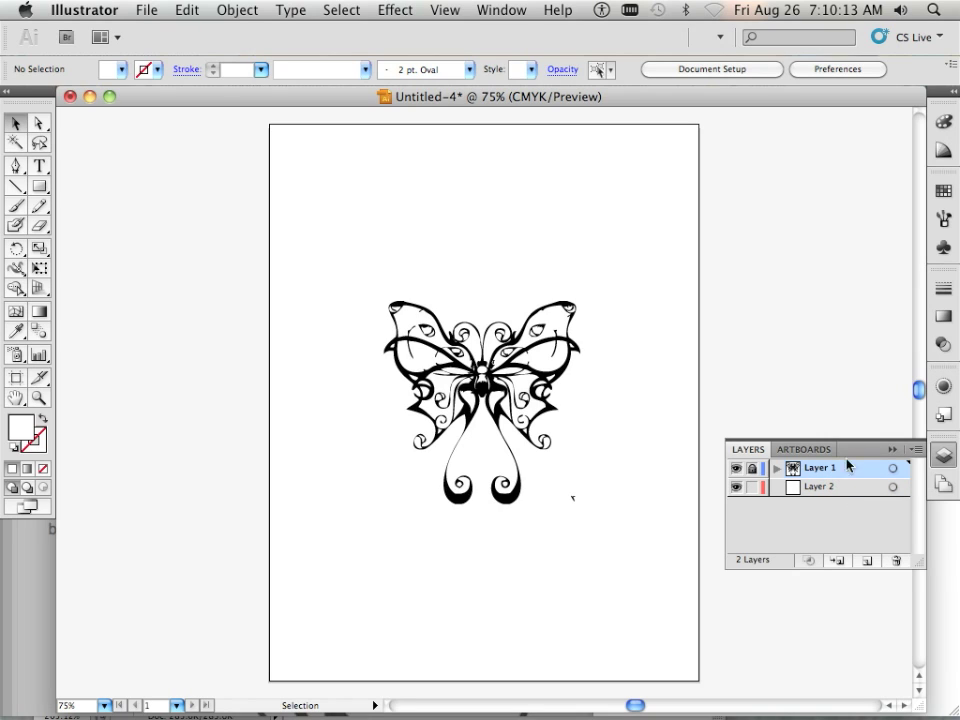
click(943, 346)
click(813, 304)
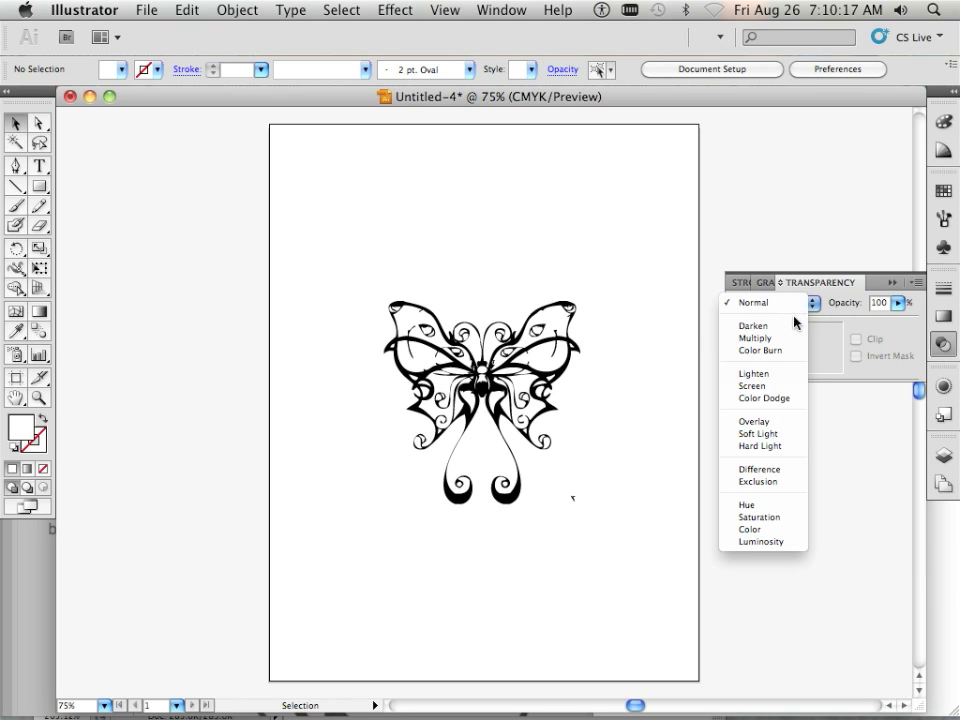
click(792, 304)
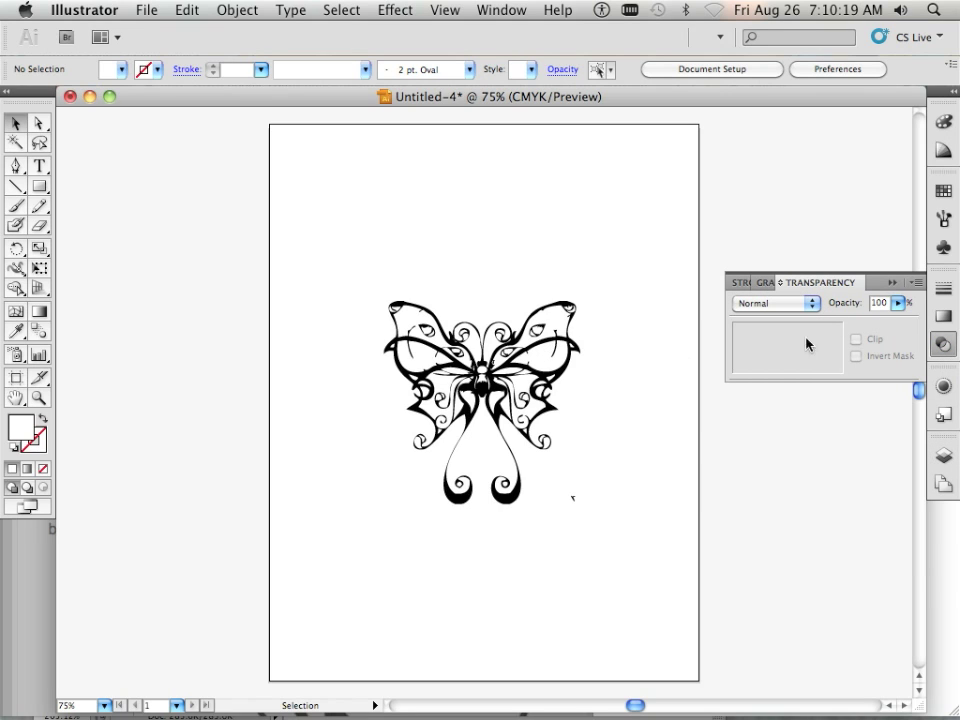
Unlock the outlines' layer, then select the traced butterfly and set its blending mode to Multiply
click(941, 456)
click(510, 371)
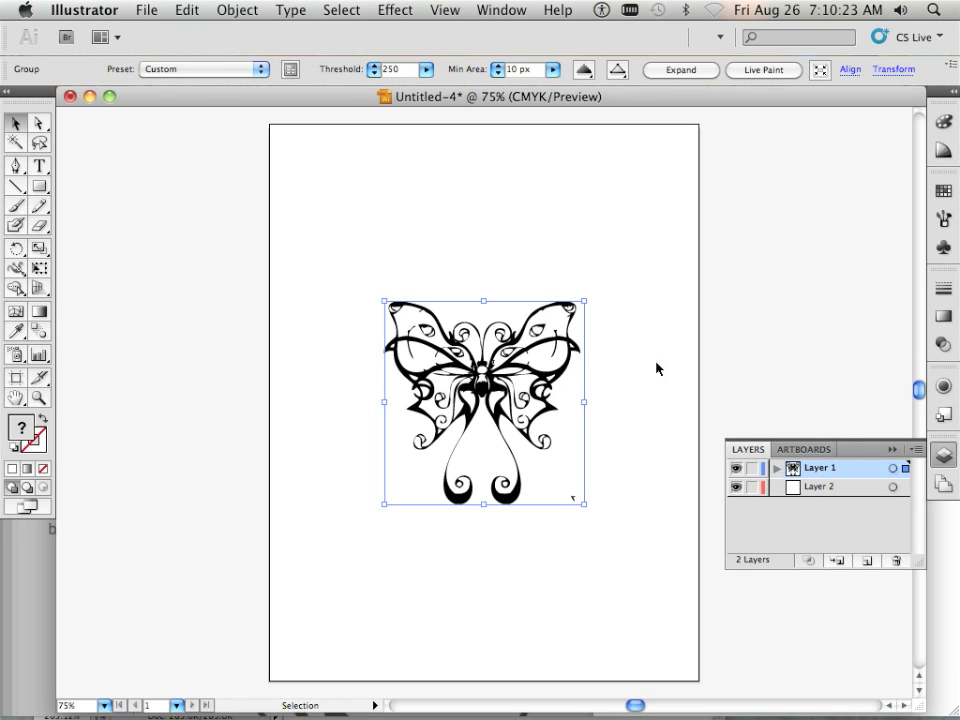
click(941, 343)
click(781, 302)
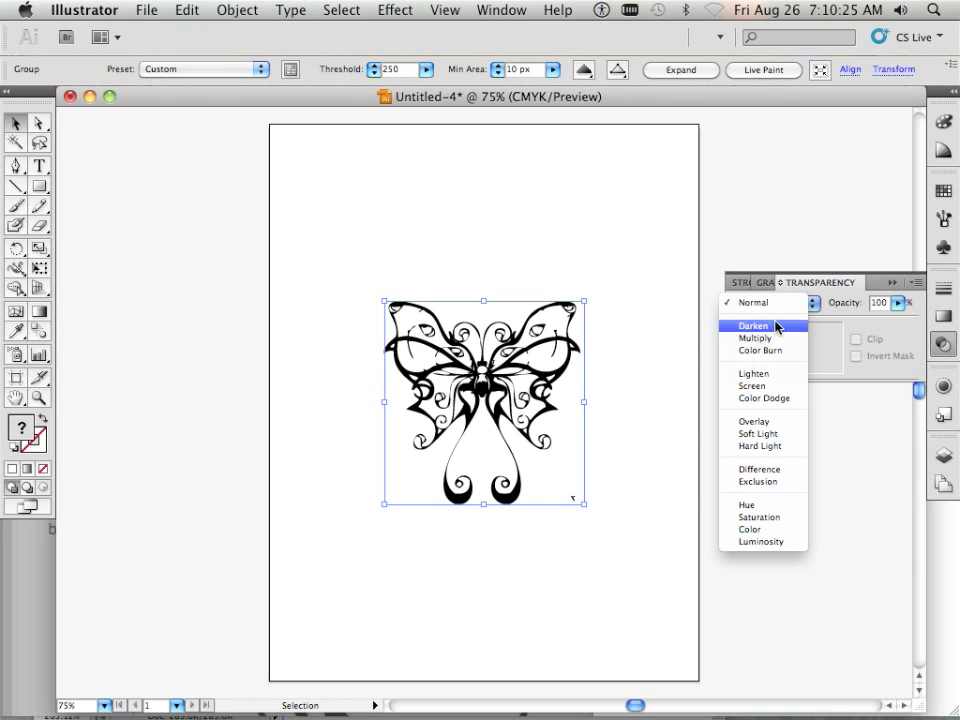
click(772, 339)
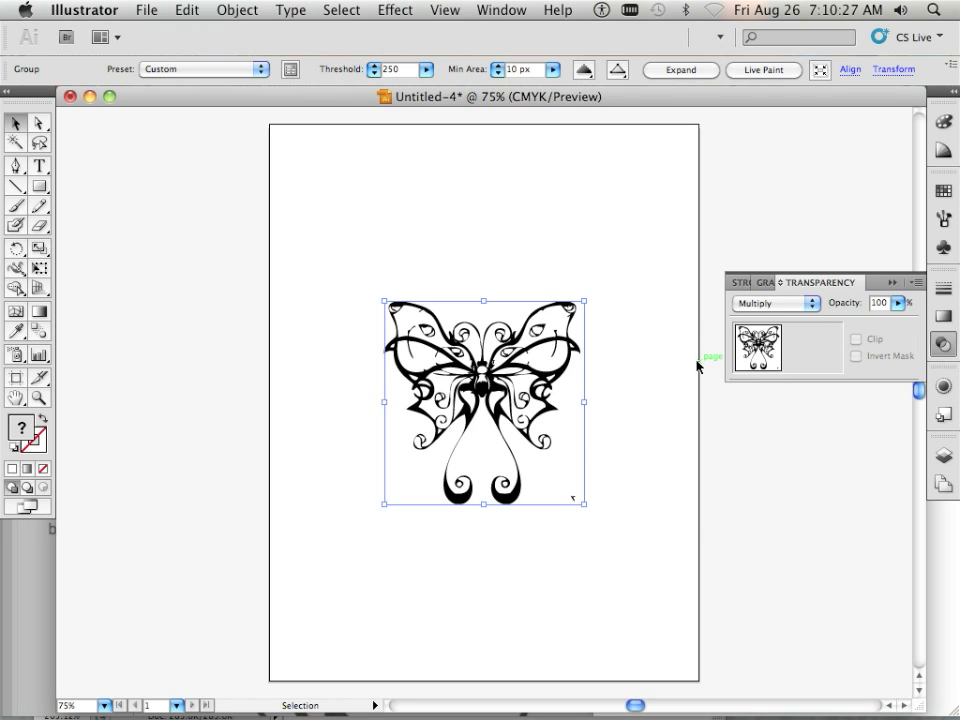
Lock the outlines' layer again and make Layer 2 the active layer
click(943, 455)
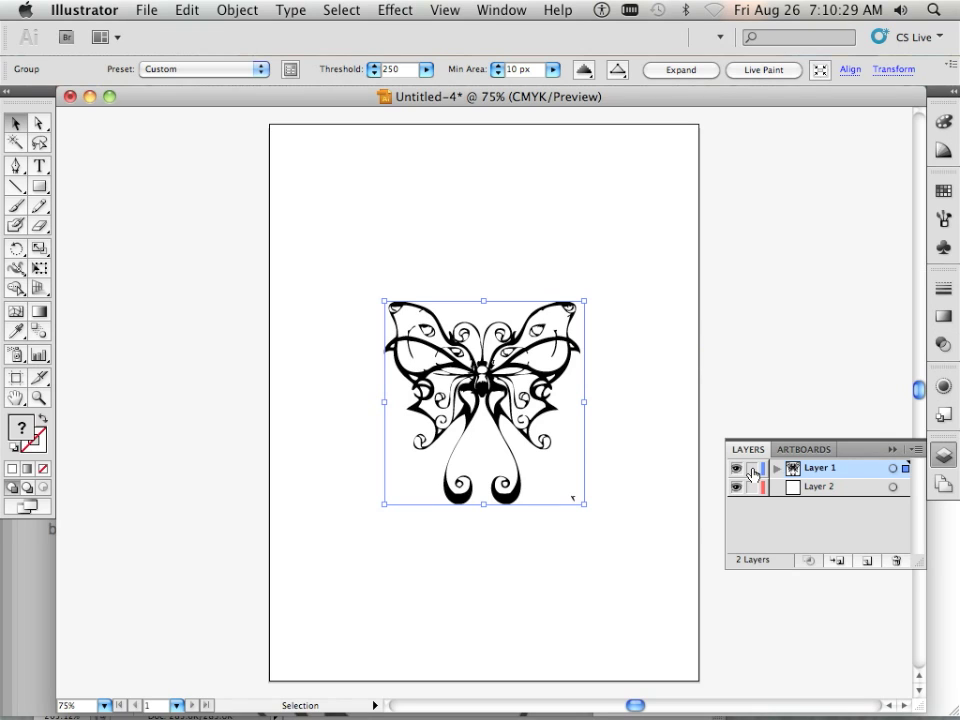
click(752, 469)
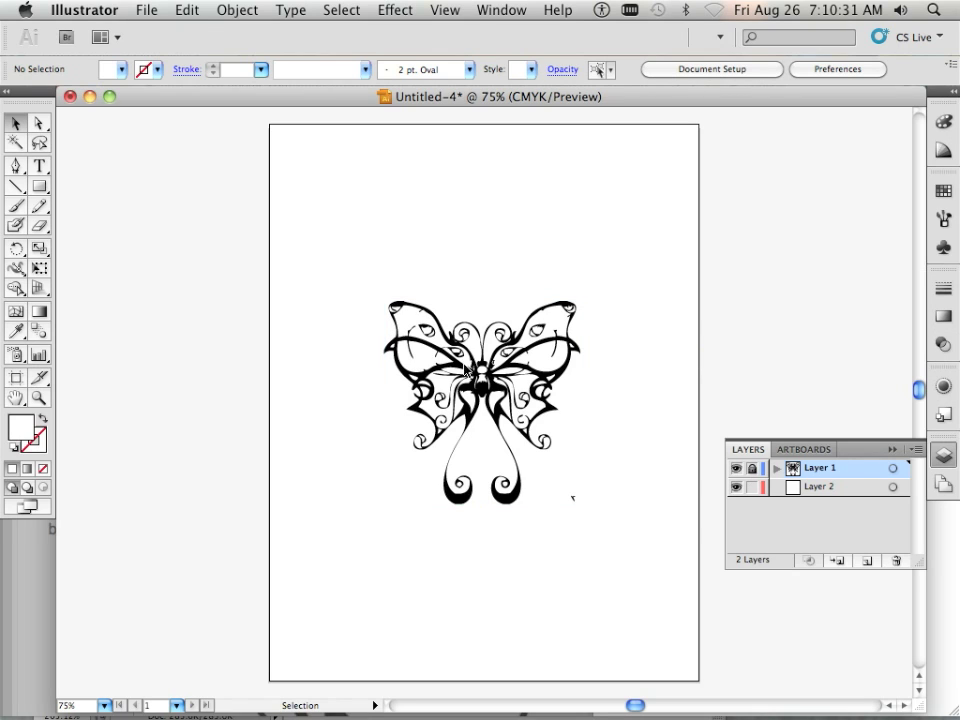
drag(403, 290, 606, 495)
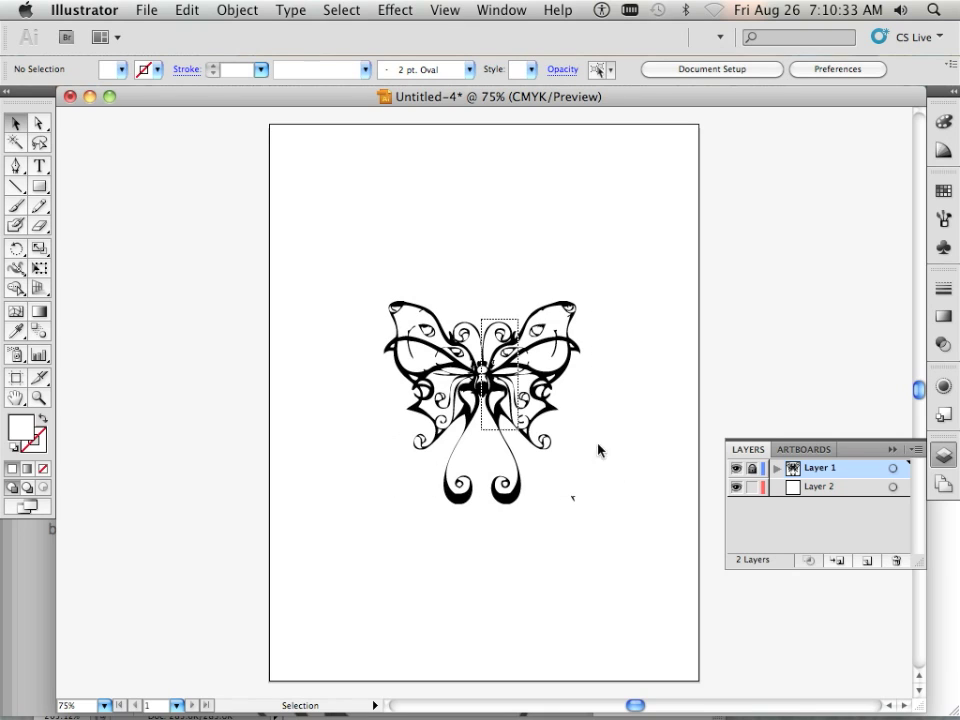
drag(452, 448, 451, 521)
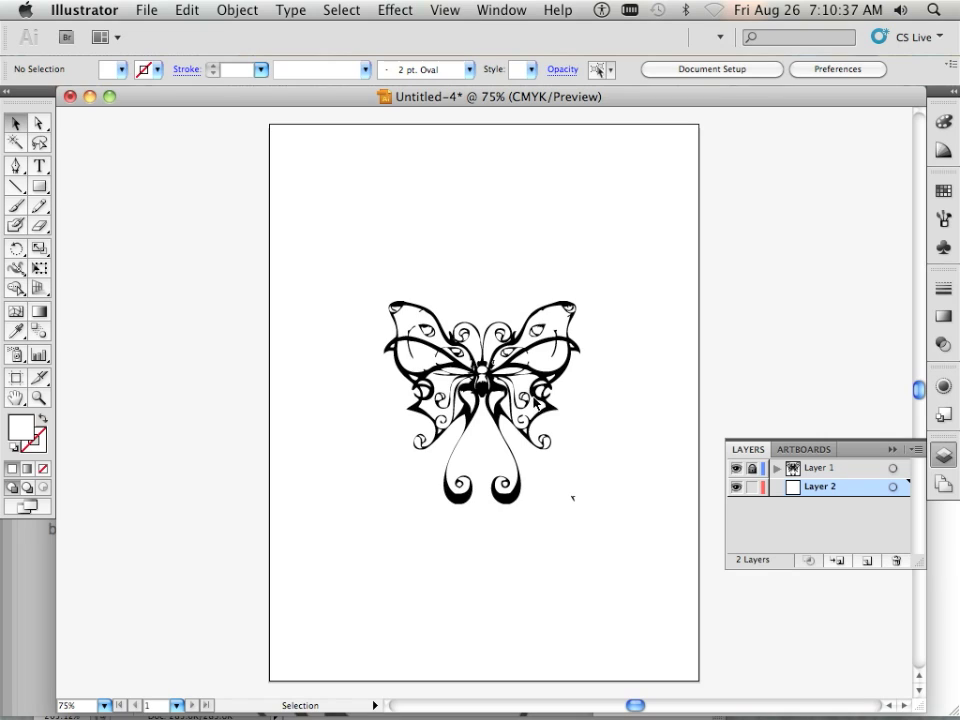
key(a)
key(v)
Switch to Photoshop and deselect the black outline selection on the butterfly image
key(super+Tab)
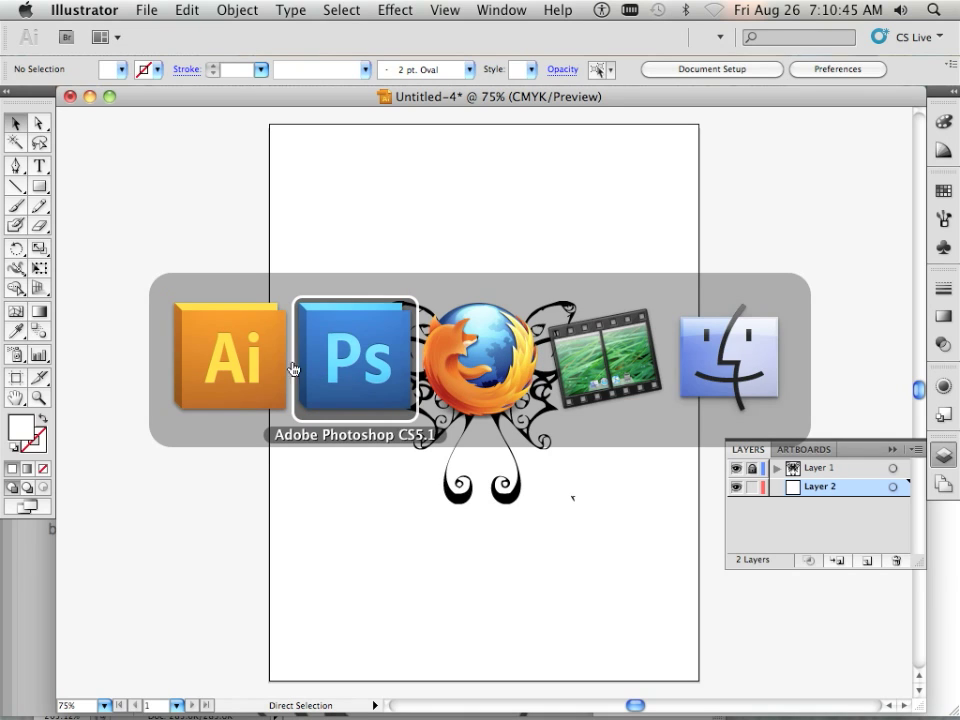
click(343, 375)
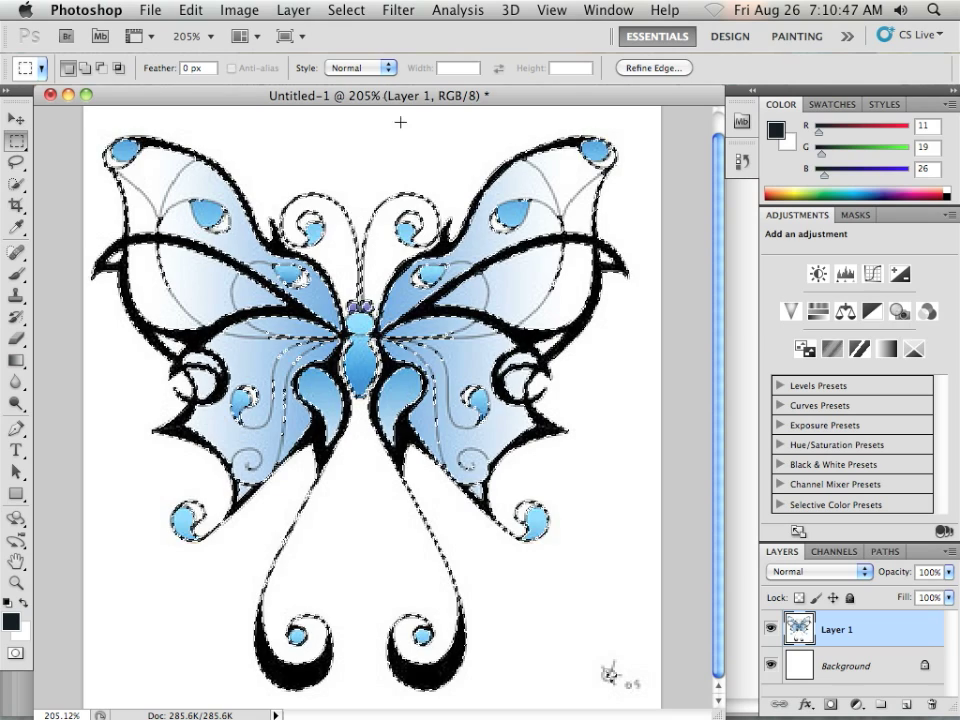
click(349, 11)
click(355, 10)
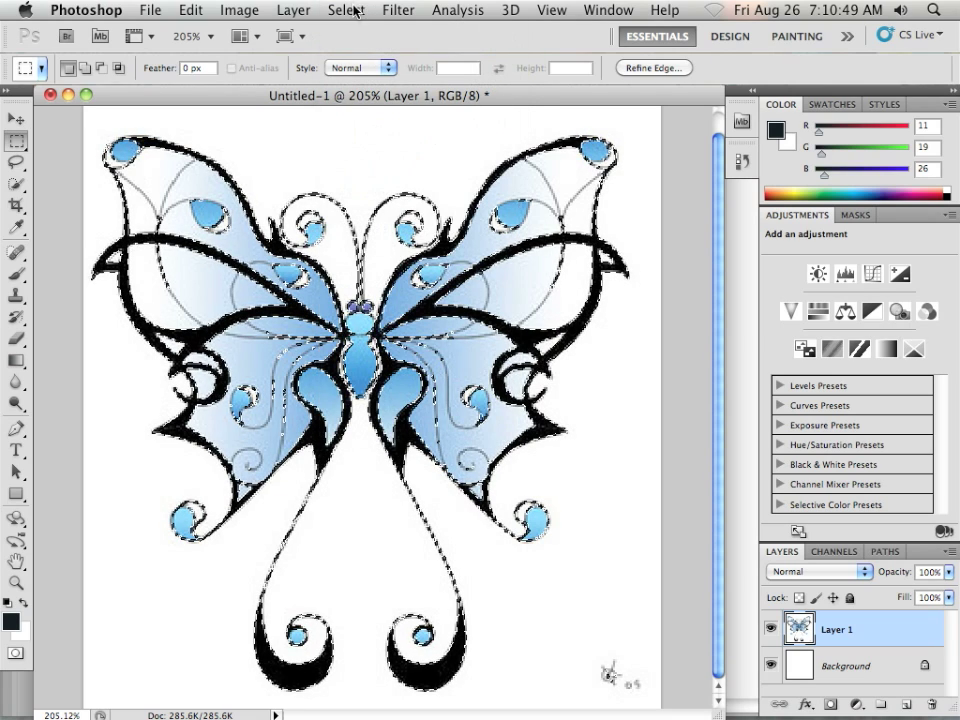
key(super+d)
Select the butterfly's blue areas with Color Range, sampling the darker blue of the upper wing near the body at a fuzziness of 65
click(349, 11)
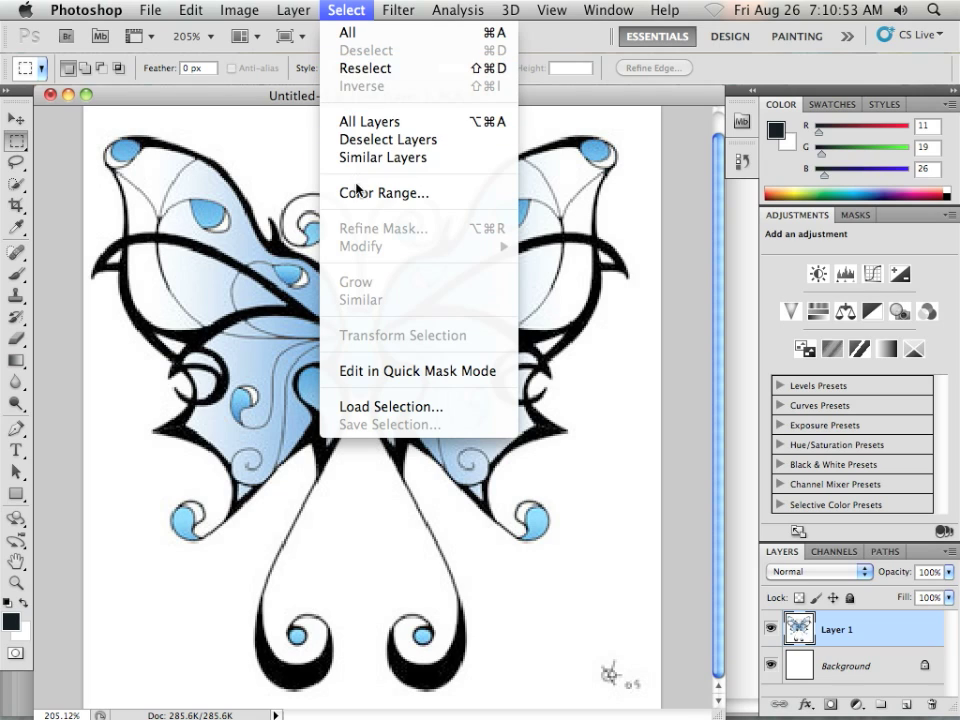
click(360, 193)
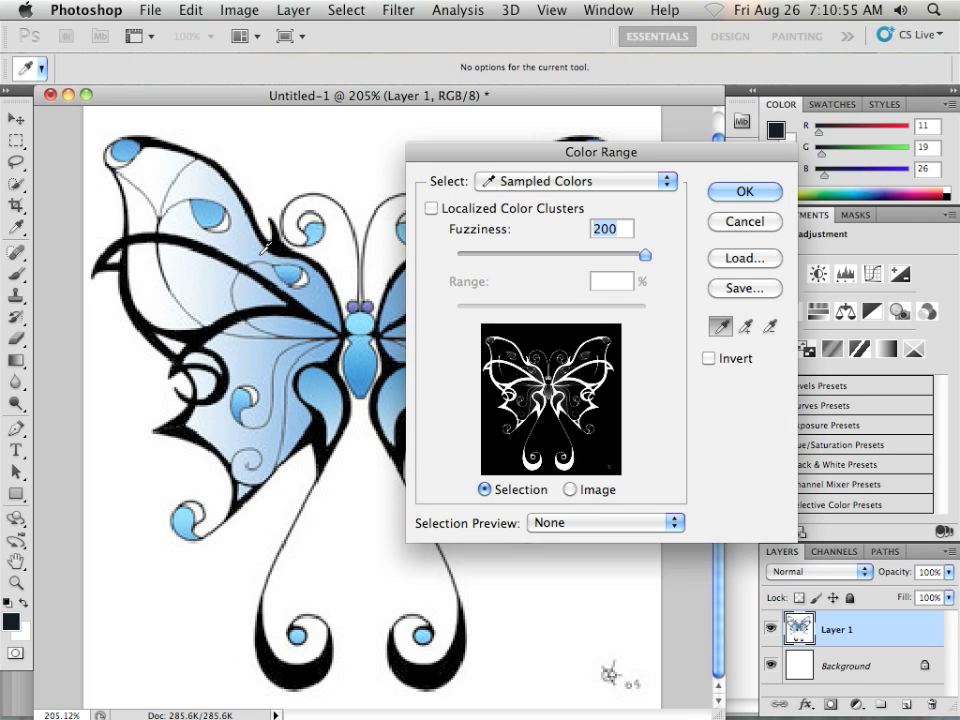
click(260, 253)
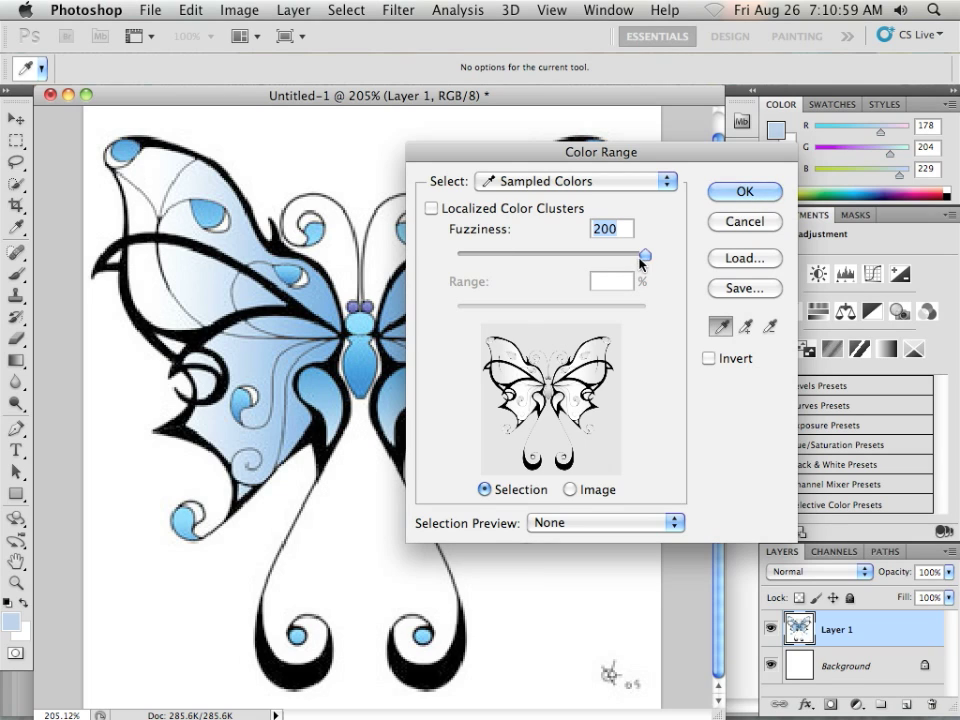
drag(645, 255, 556, 267)
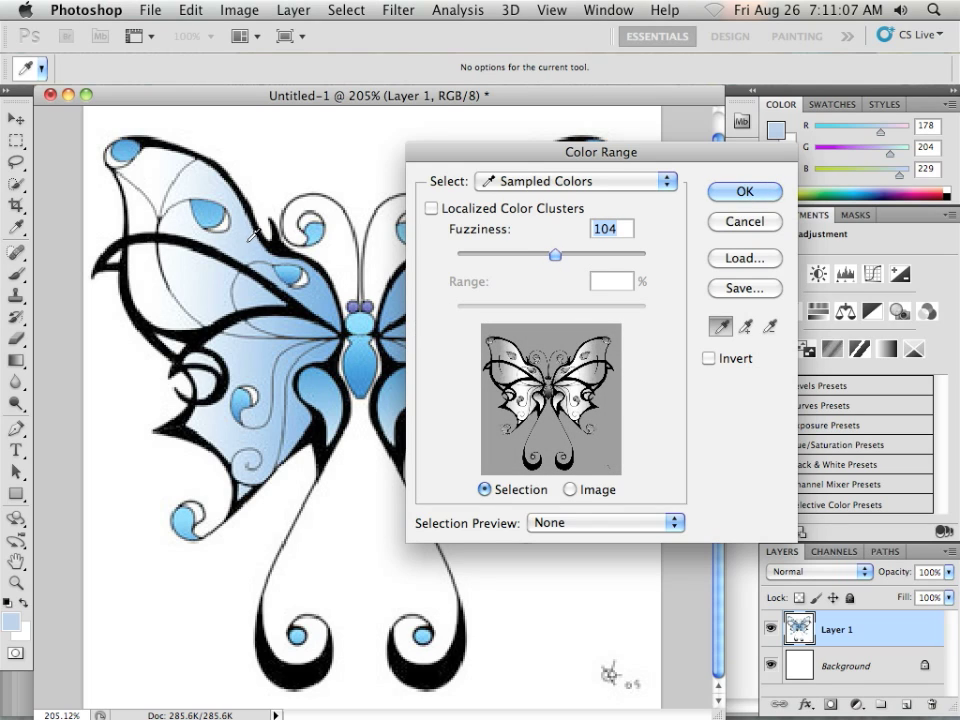
click(327, 296)
drag(549, 257, 511, 259)
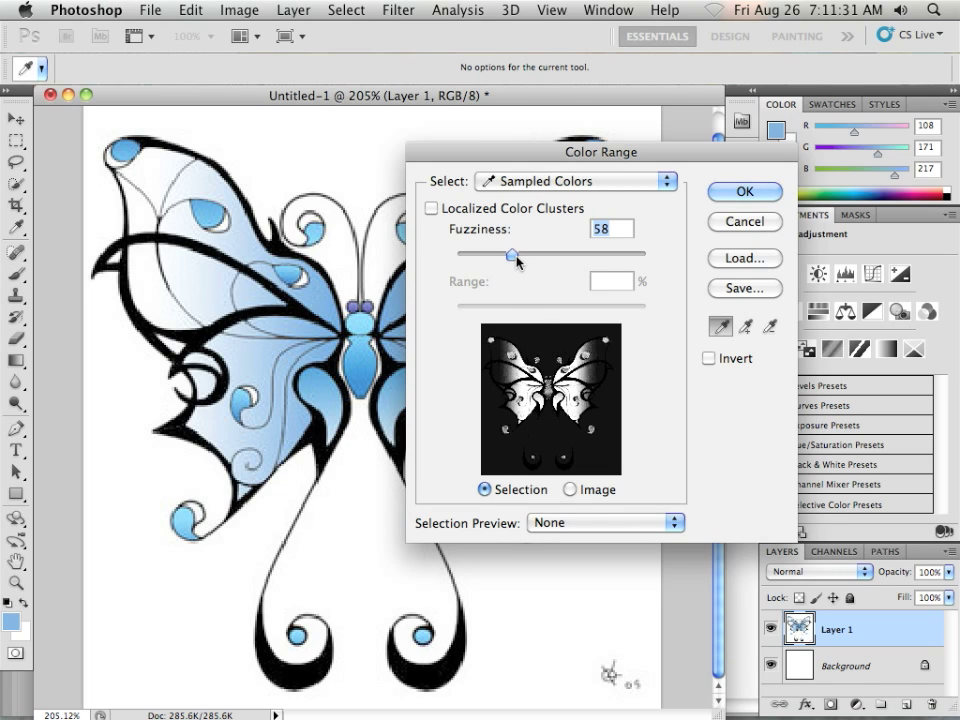
drag(512, 255, 520, 259)
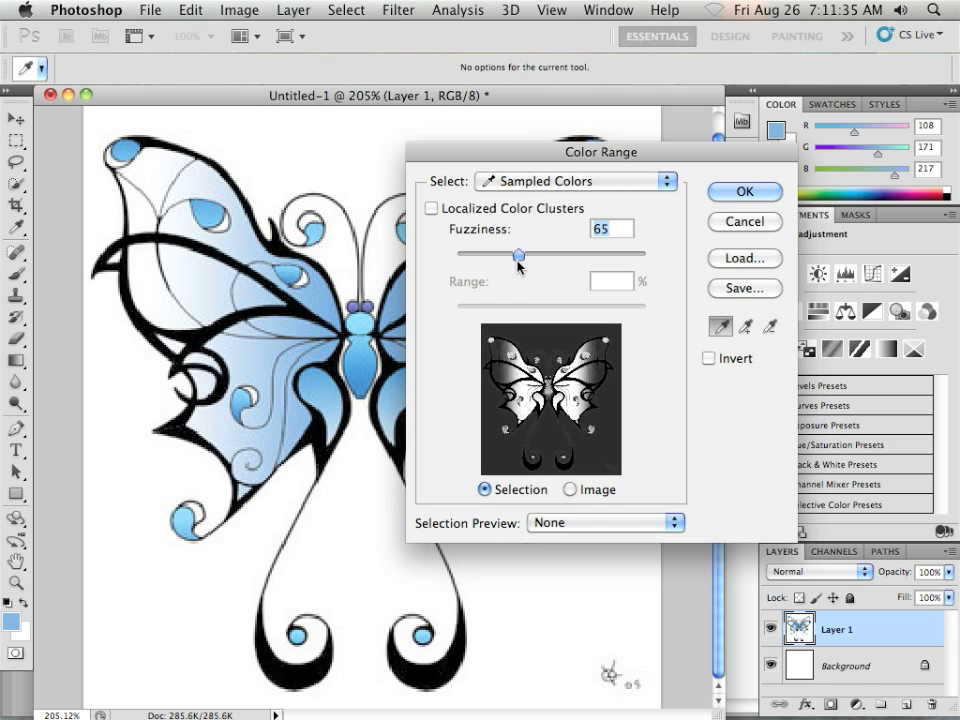
click(744, 191)
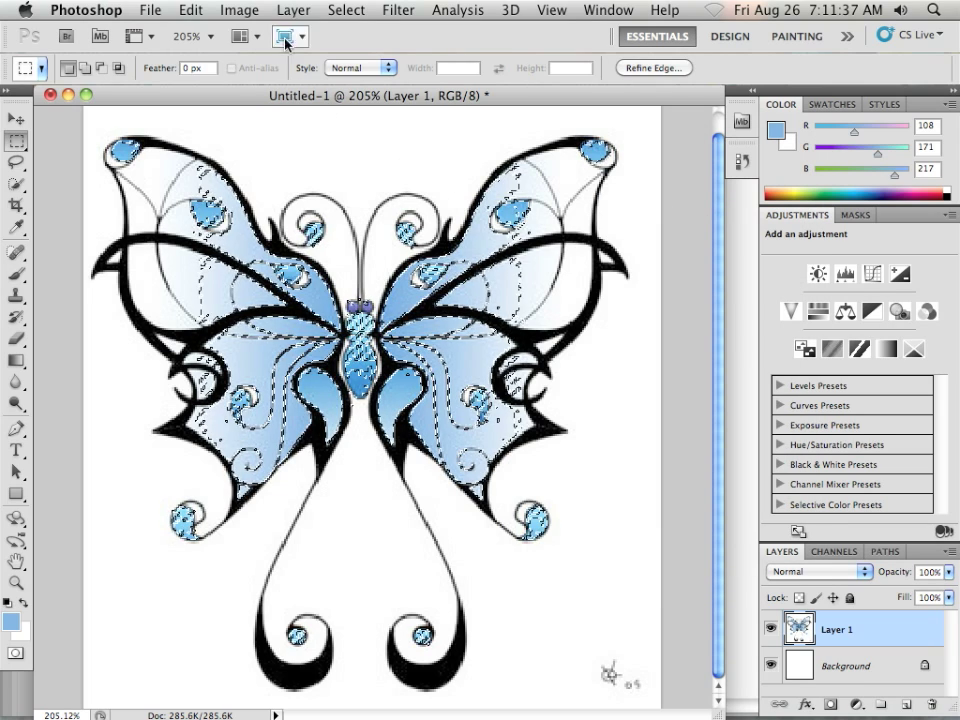
Copy the selected blue areas into Layer 2 of the Illustrator document and move them to the left of the outlined butterfly
click(192, 10)
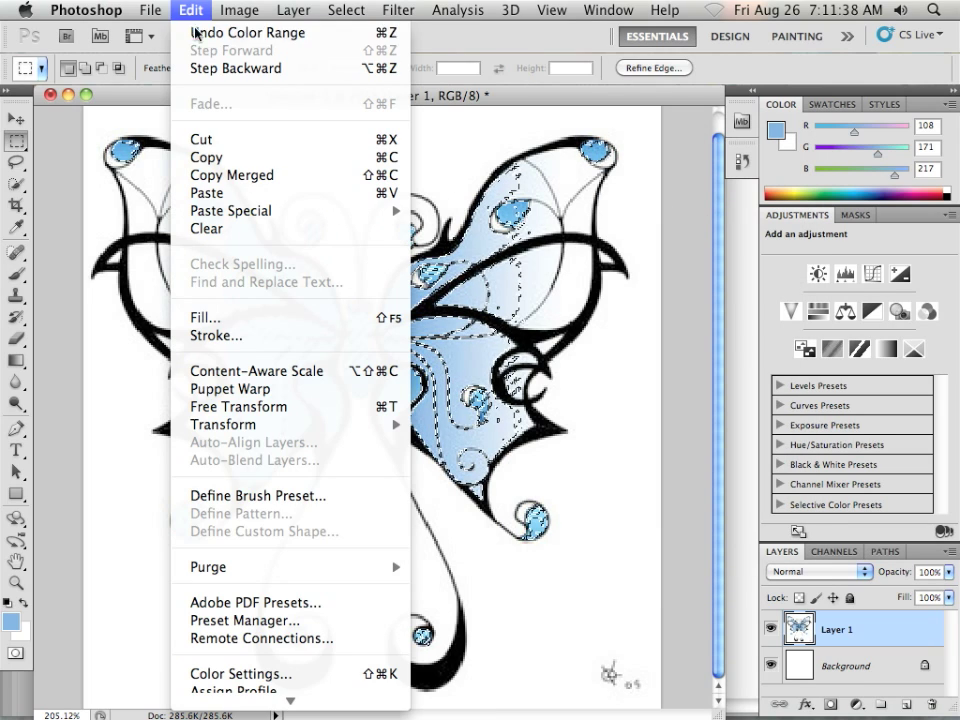
click(202, 154)
key(super+Tab)
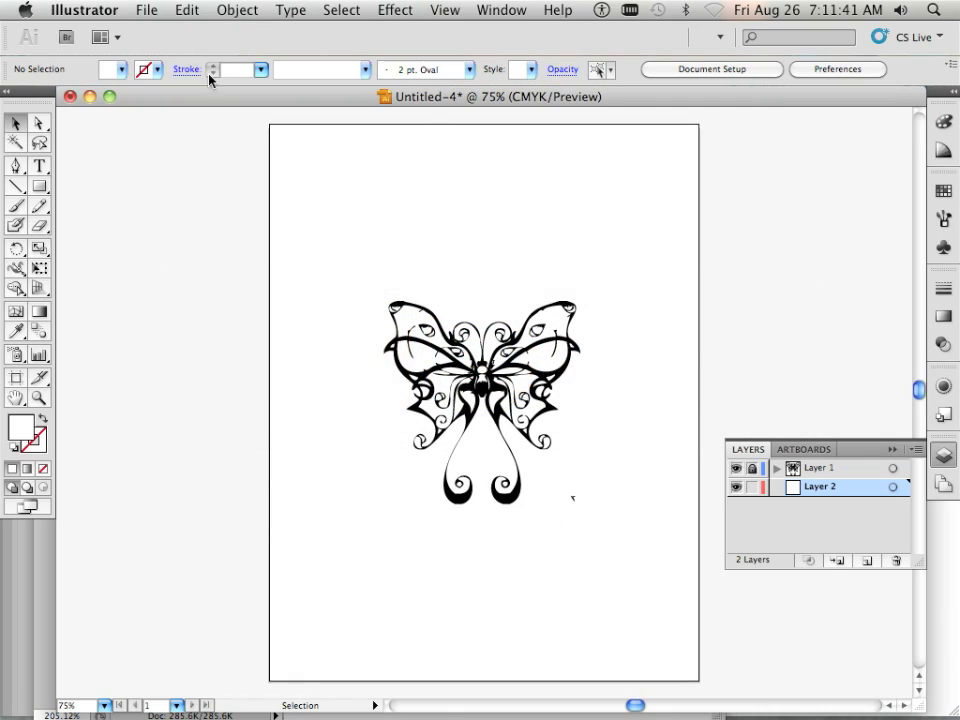
click(187, 10)
click(188, 174)
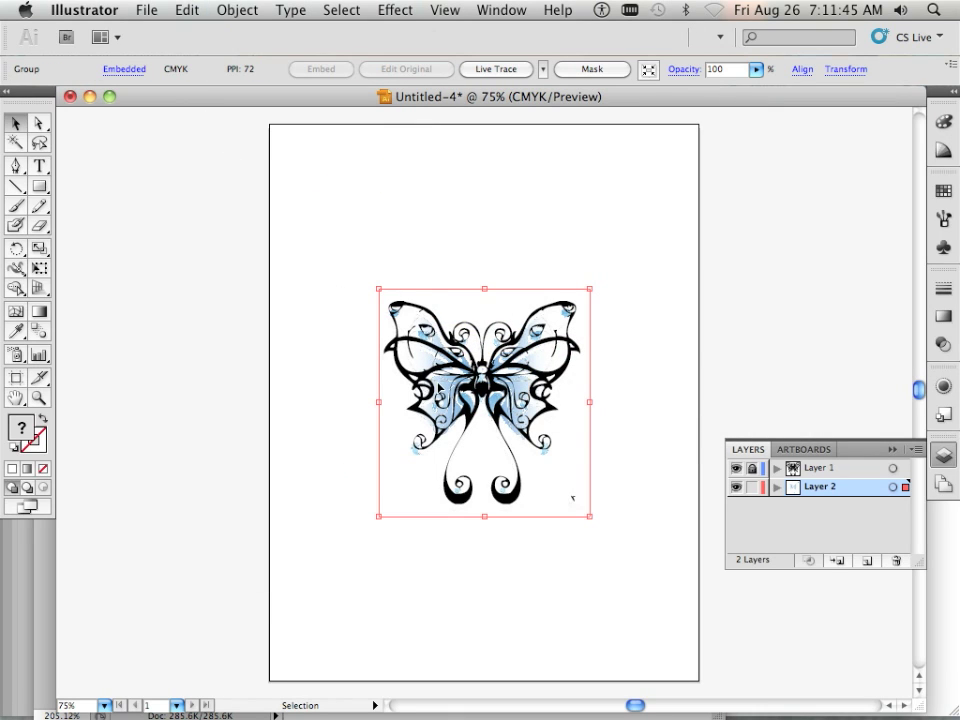
drag(438, 388, 168, 413)
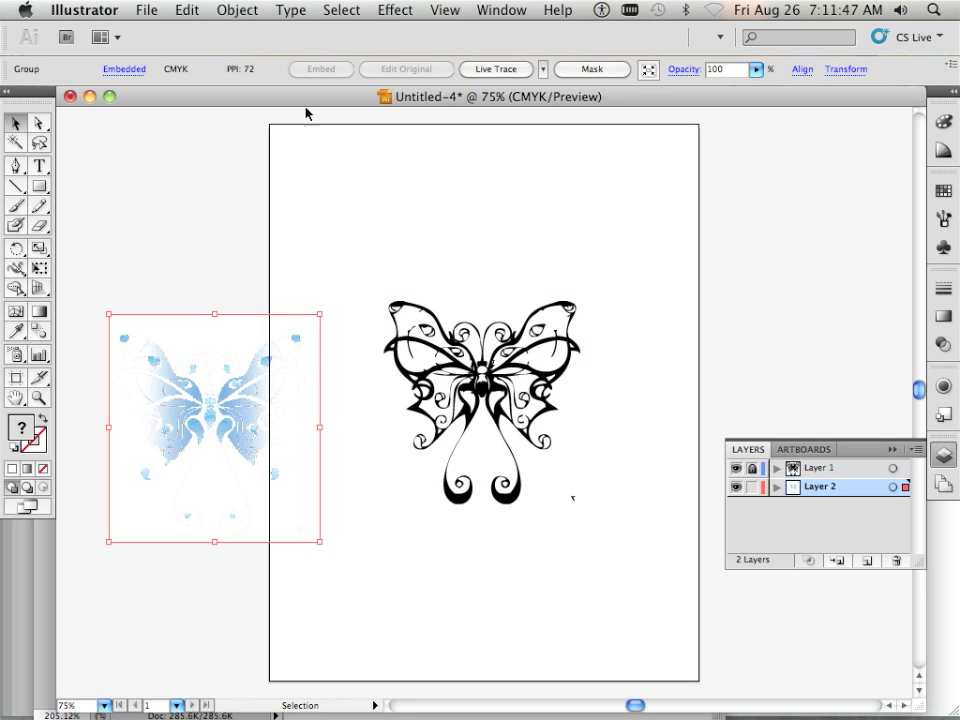
Open the tracing options for the pasted blue areas, set them to ignore white and turn on the preview
click(543, 72)
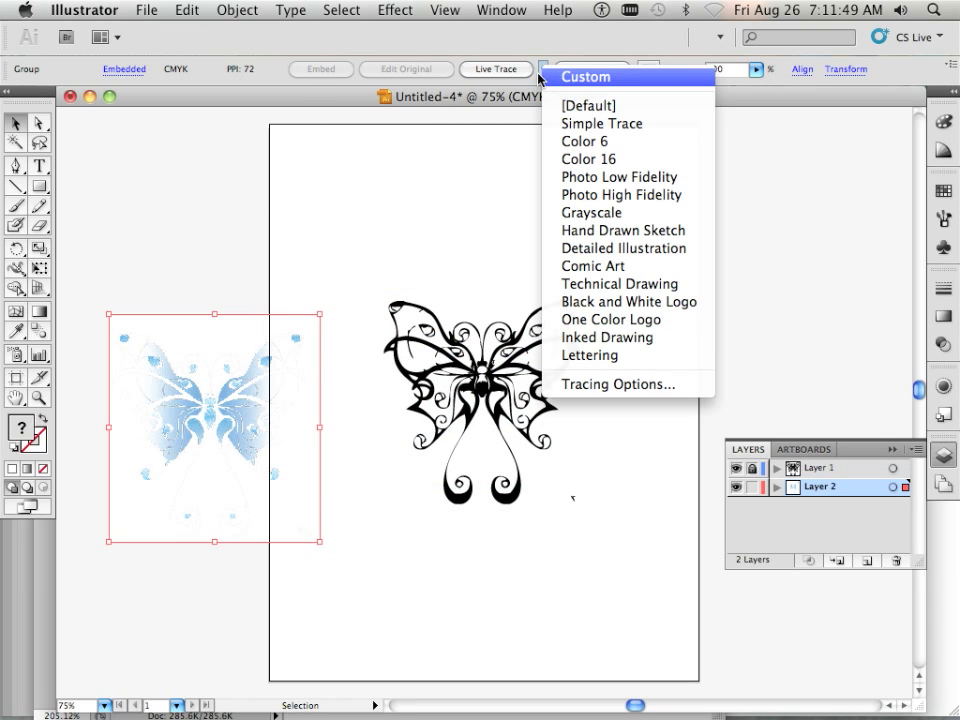
click(569, 386)
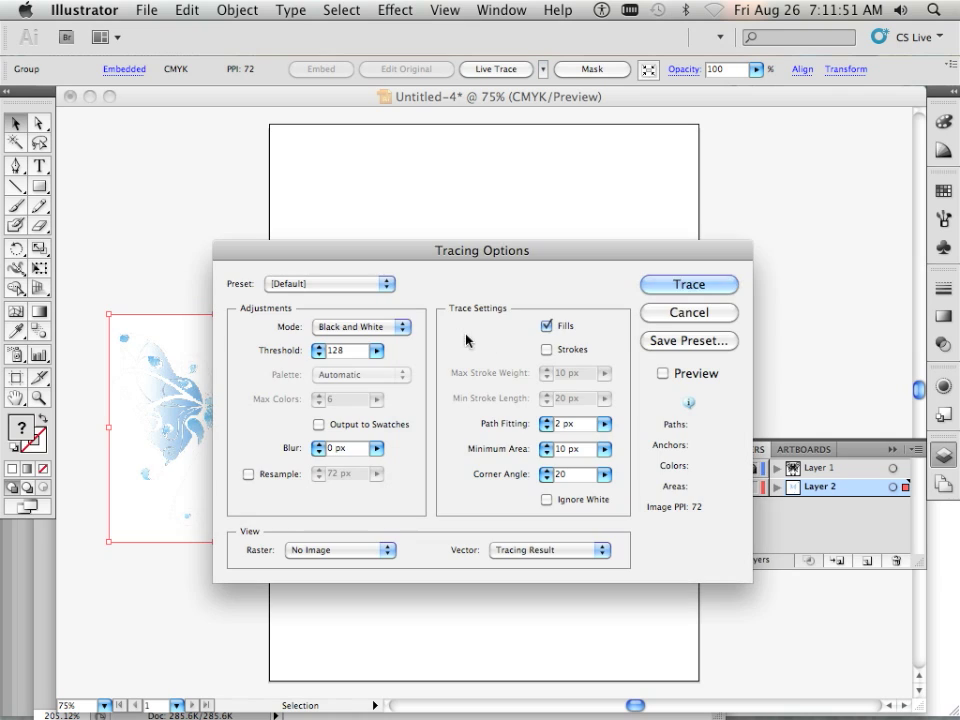
mouse_move(416, 242)
mouse_down()
mouse_move(439, 255)
mouse_move(578, 190)
mouse_up()
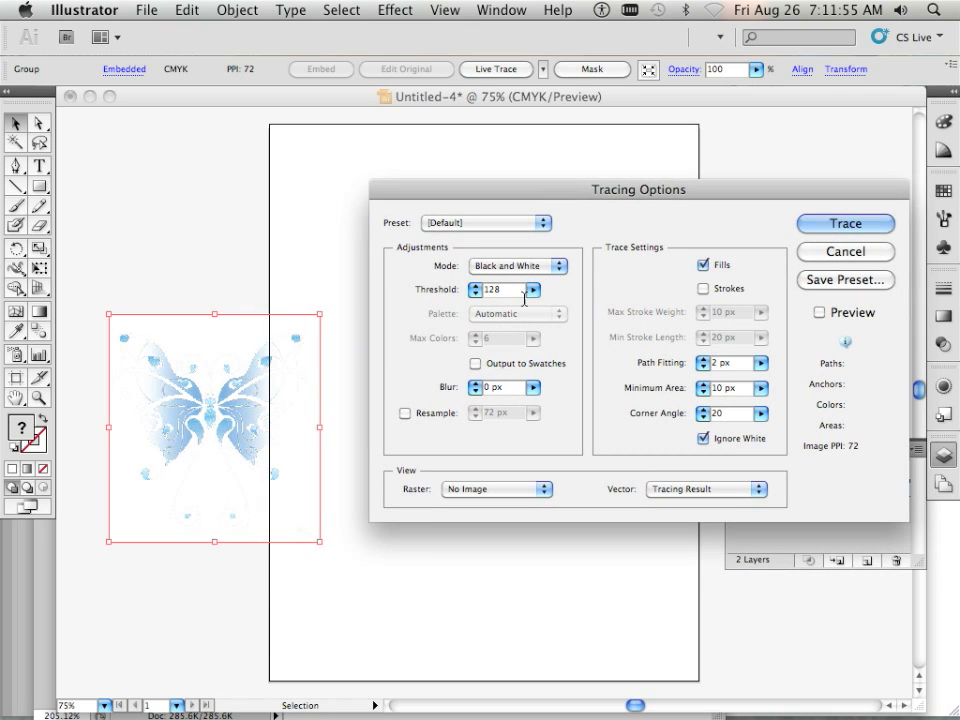
click(819, 312)
Trace the blue areas in black and white with a threshold of 248 and expand the result into paths
click(534, 289)
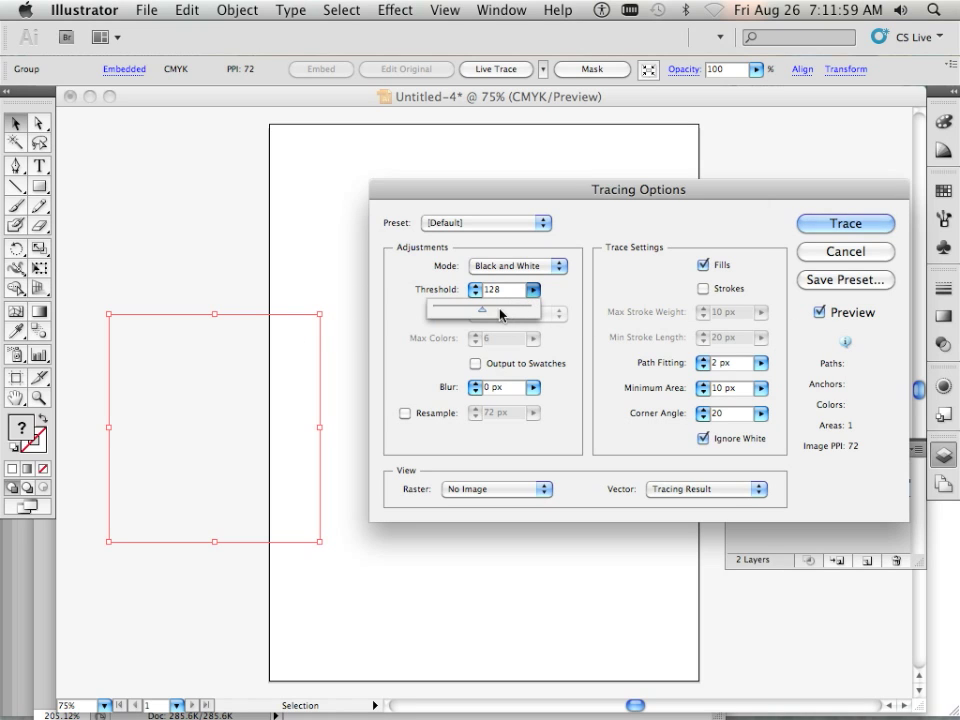
drag(500, 314, 527, 314)
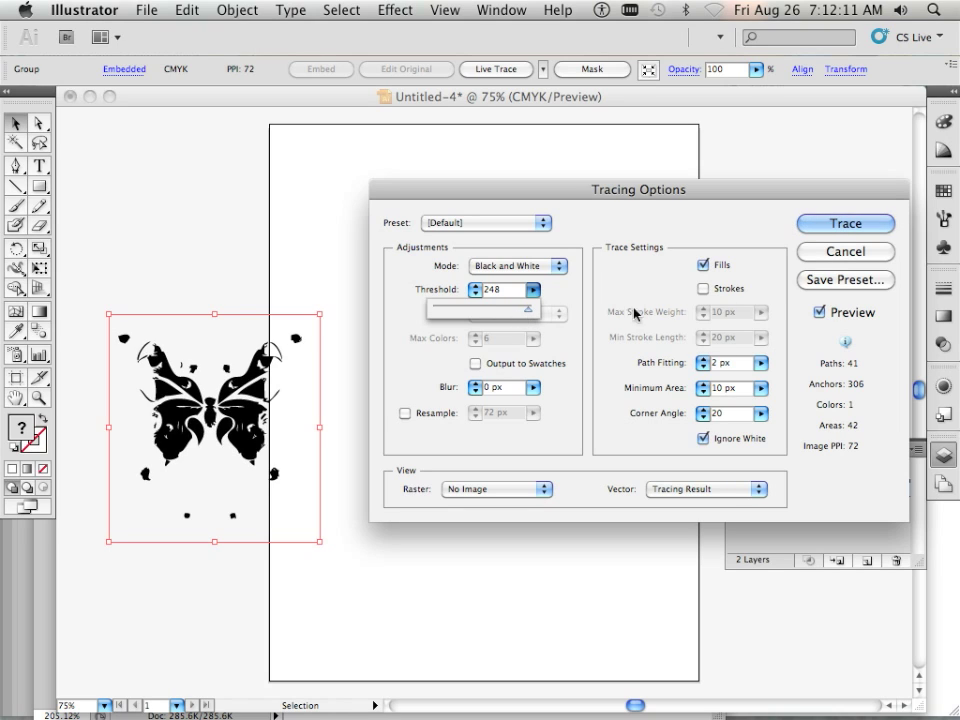
click(596, 293)
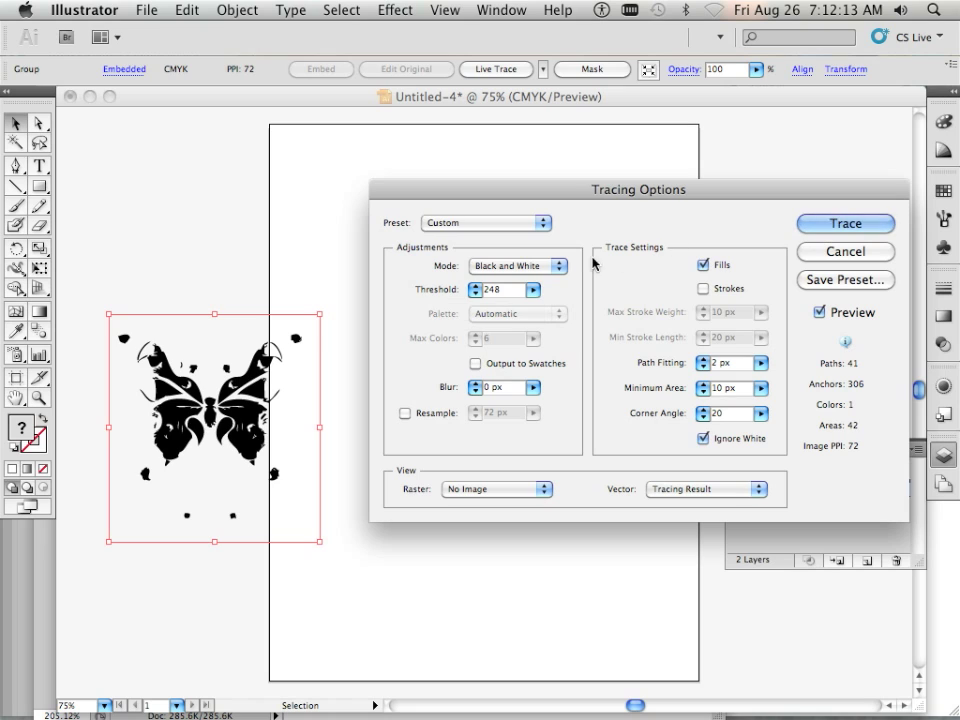
click(840, 222)
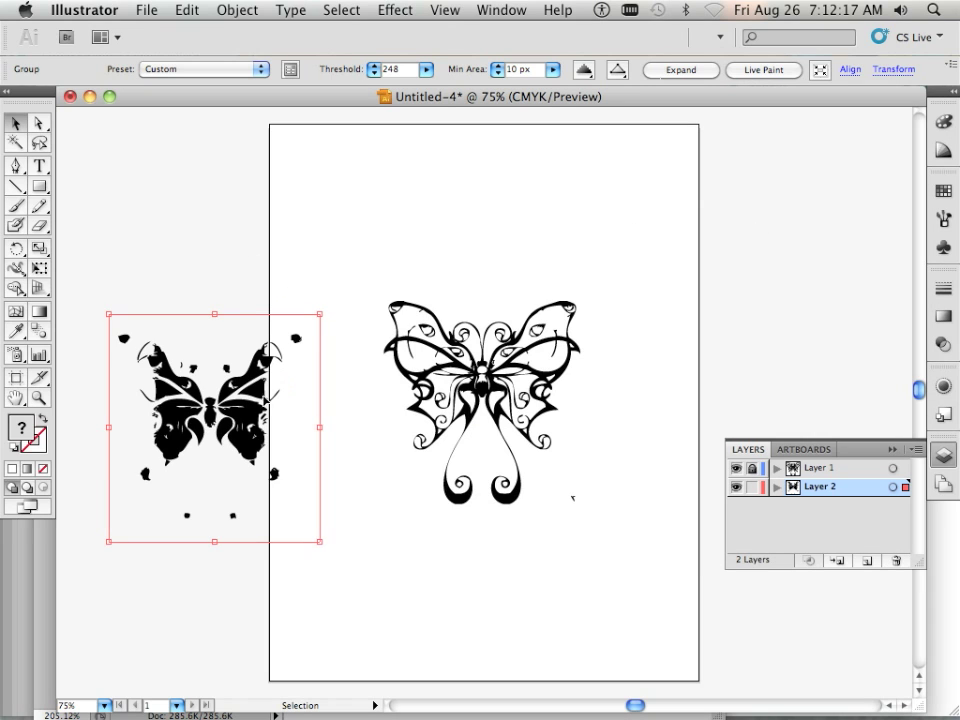
click(681, 70)
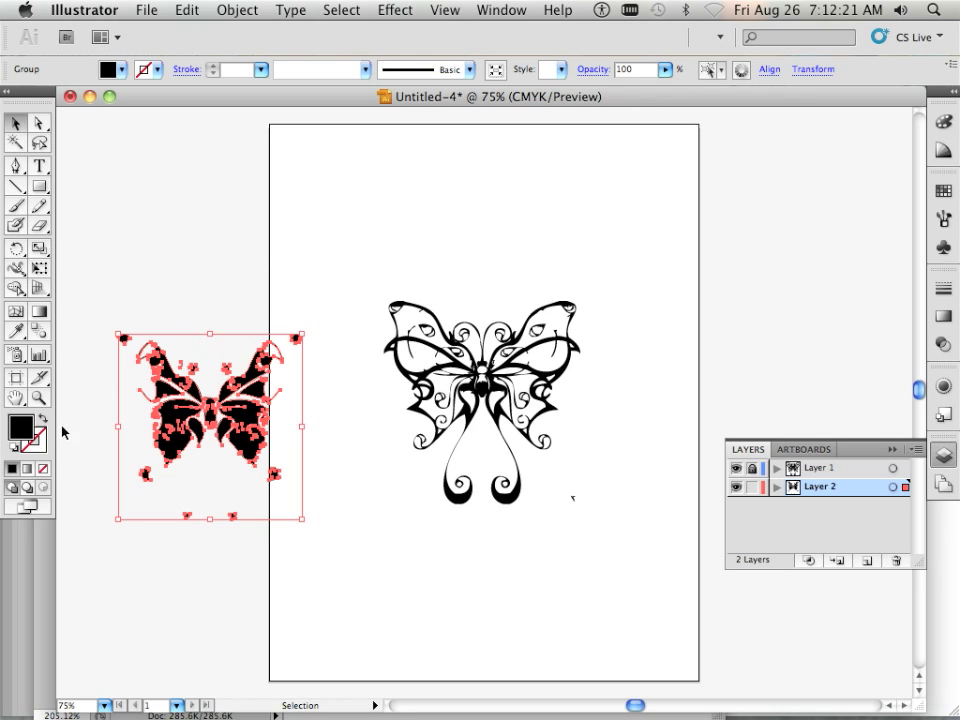
Try to fill the expanded wing shapes with light blue 97D5E5
click(943, 190)
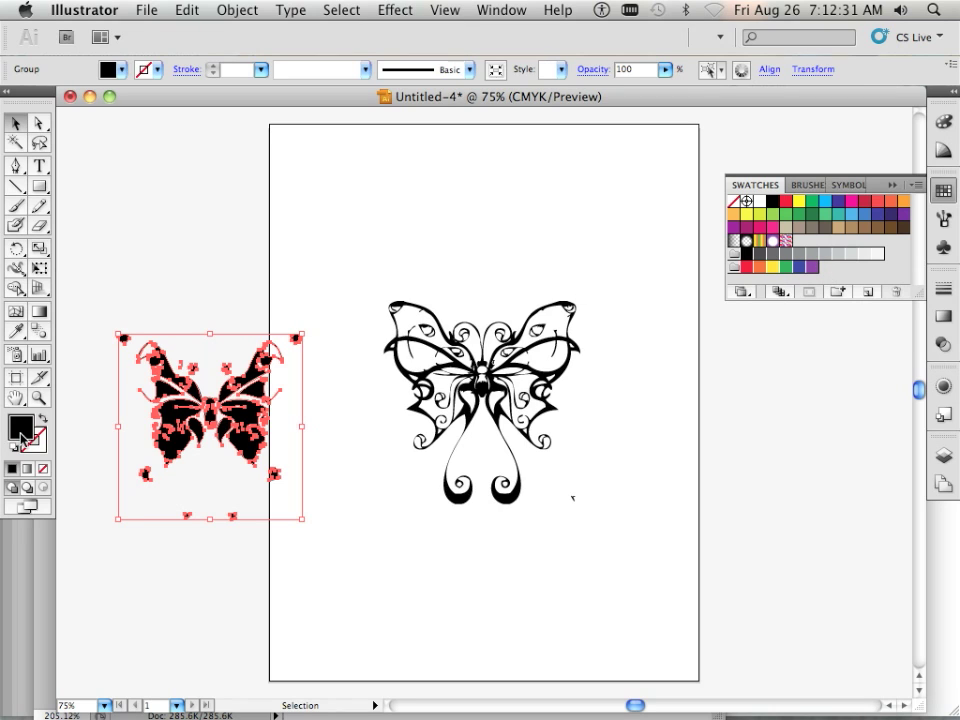
click(22, 436)
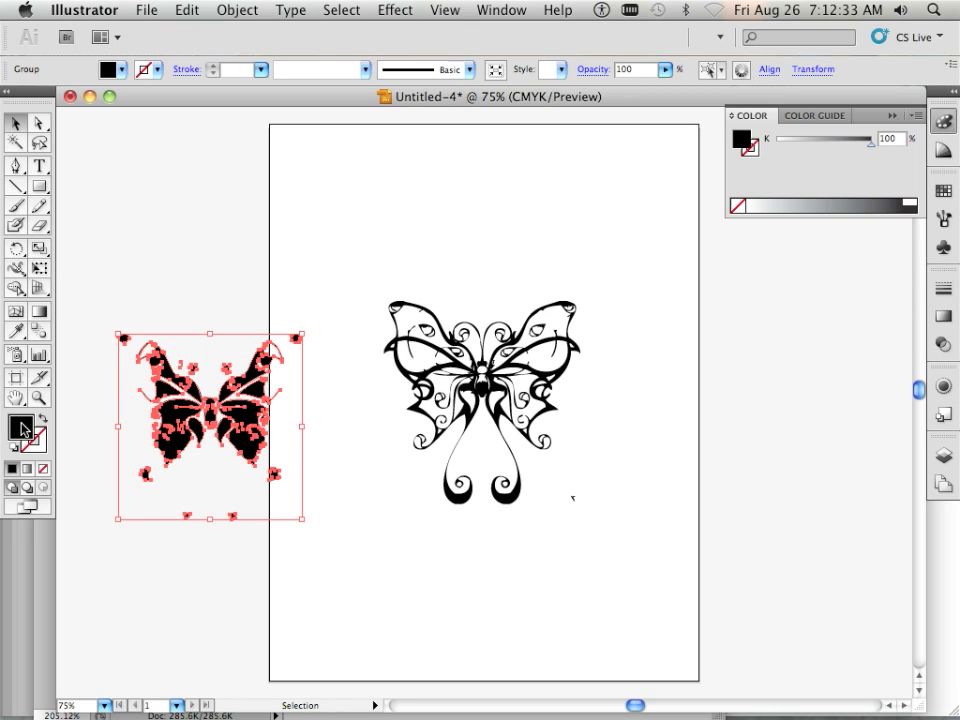
double_click(22, 428)
click(315, 212)
click(298, 205)
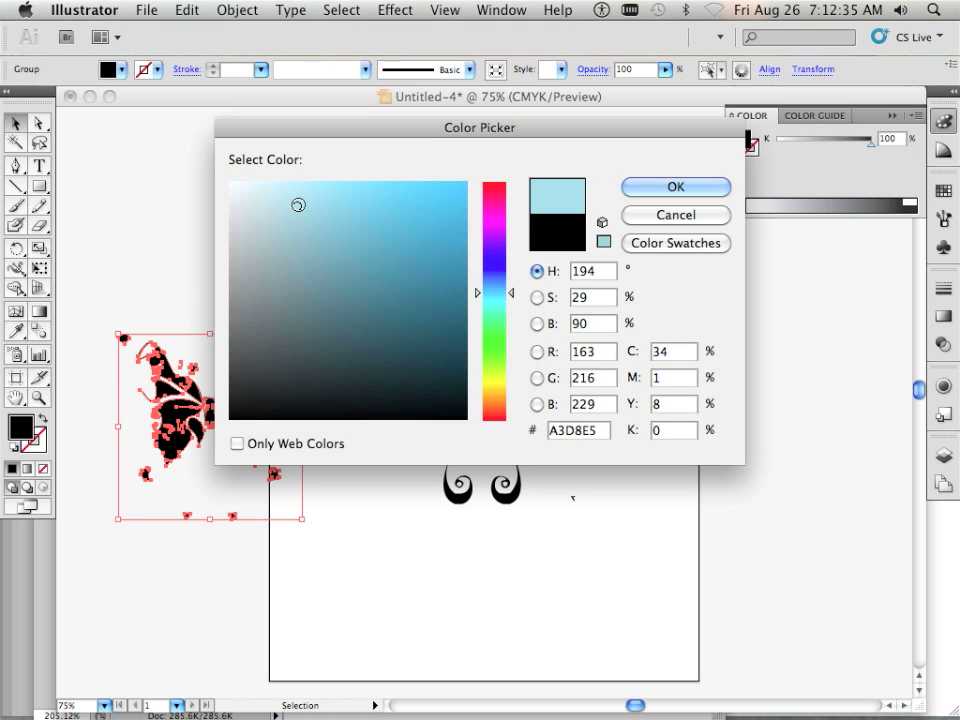
drag(298, 205, 311, 204)
click(662, 190)
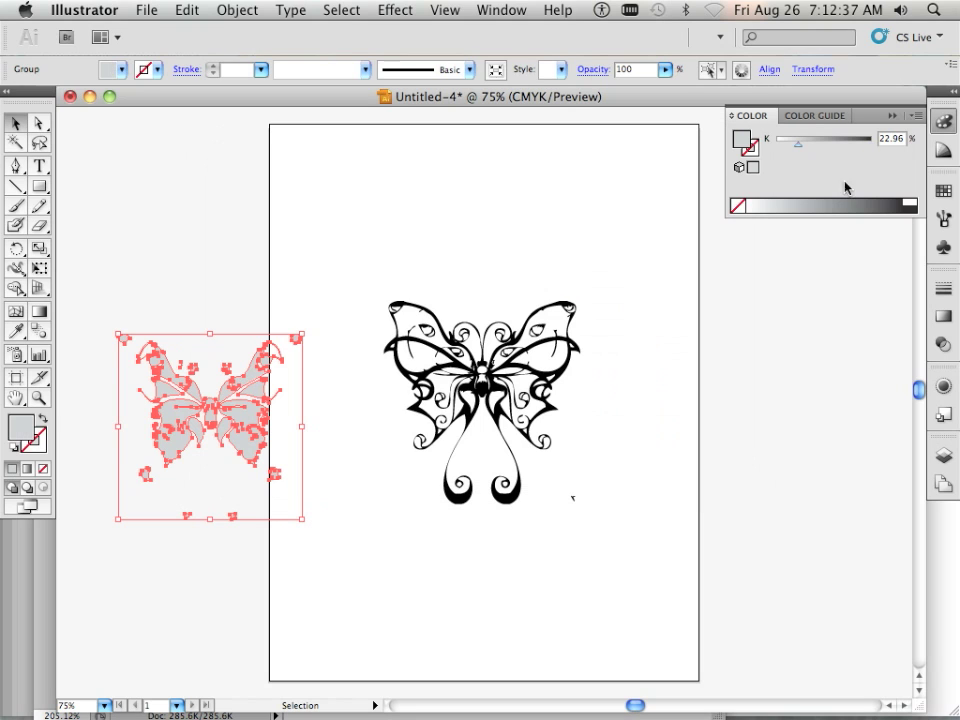
Try to fill the traced wing shapes with medium blue 5FC7E0
click(942, 190)
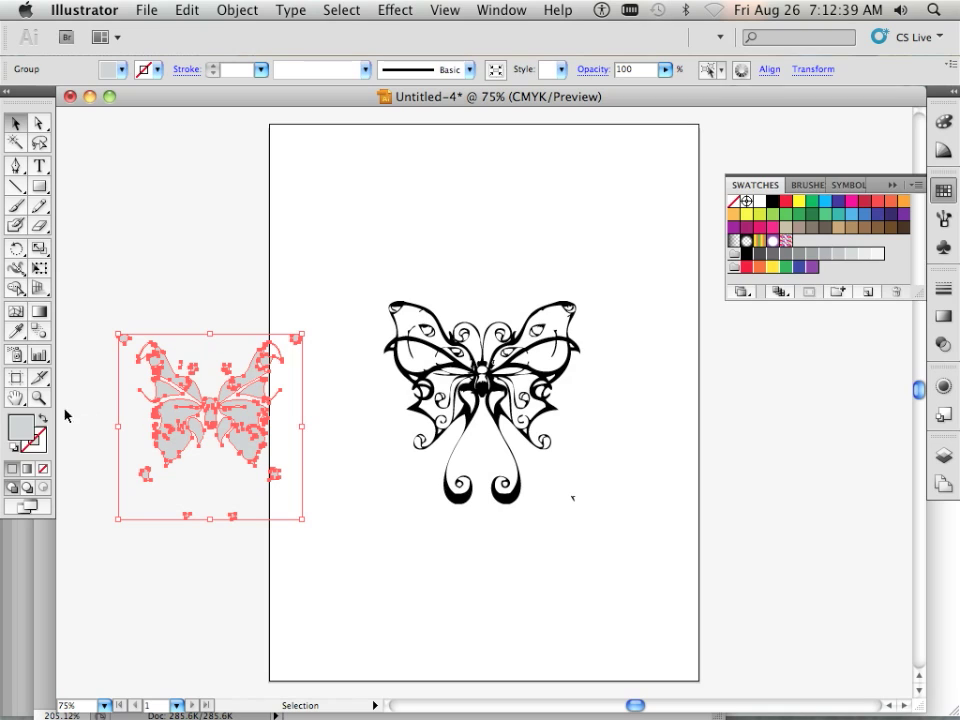
click(33, 437)
double_click(30, 430)
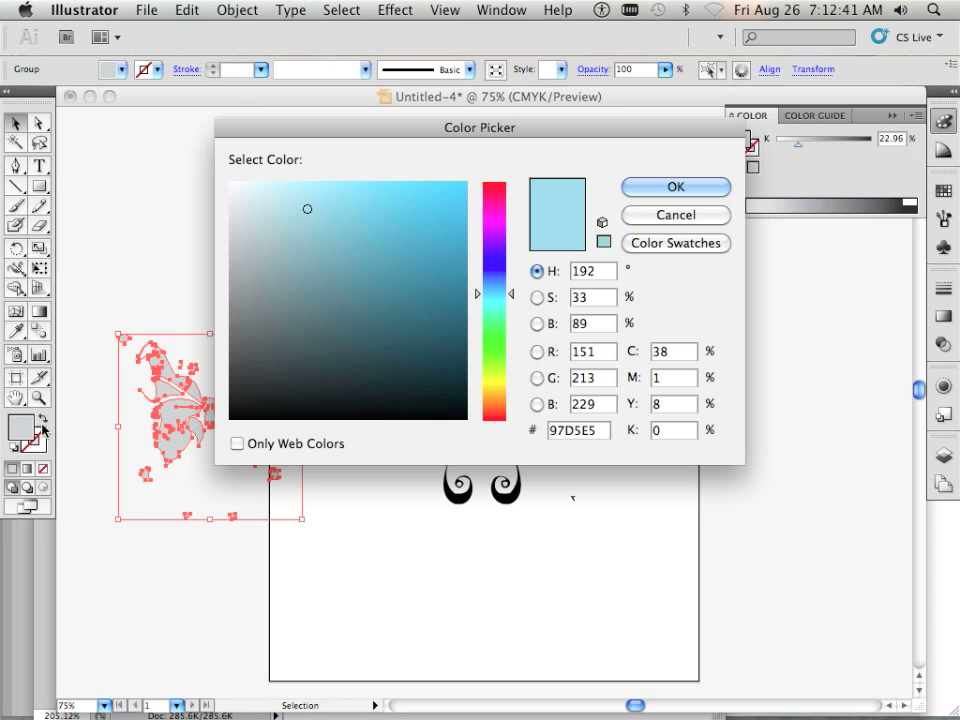
click(371, 210)
click(364, 210)
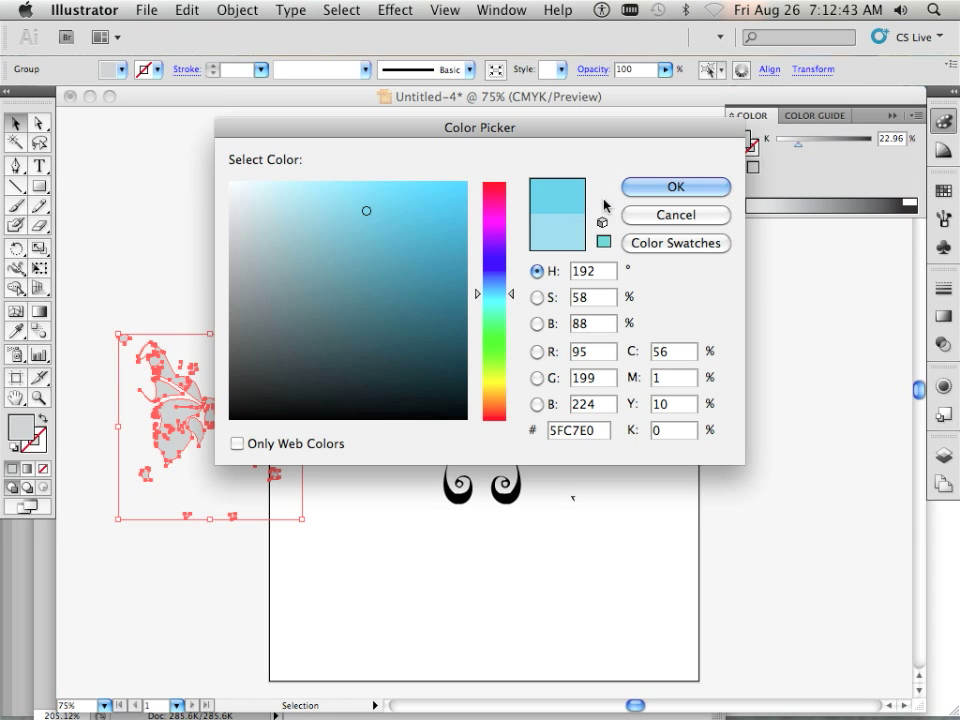
click(674, 188)
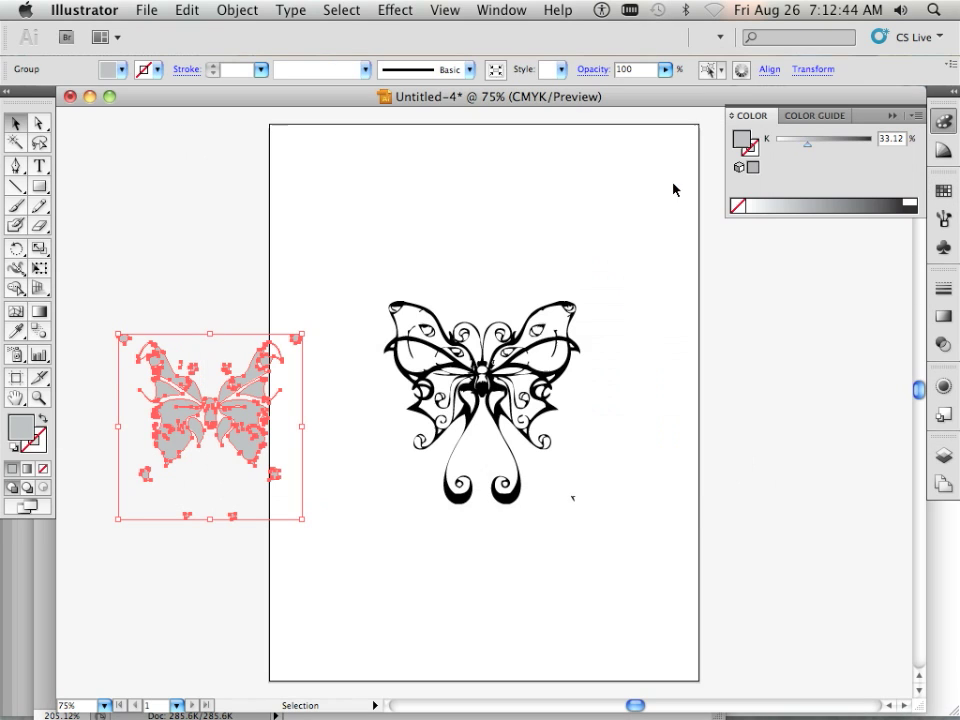
Fill the traced wing shapes with the cyan swatch and change that fill to light blue 9CD6E8
click(940, 191)
click(823, 203)
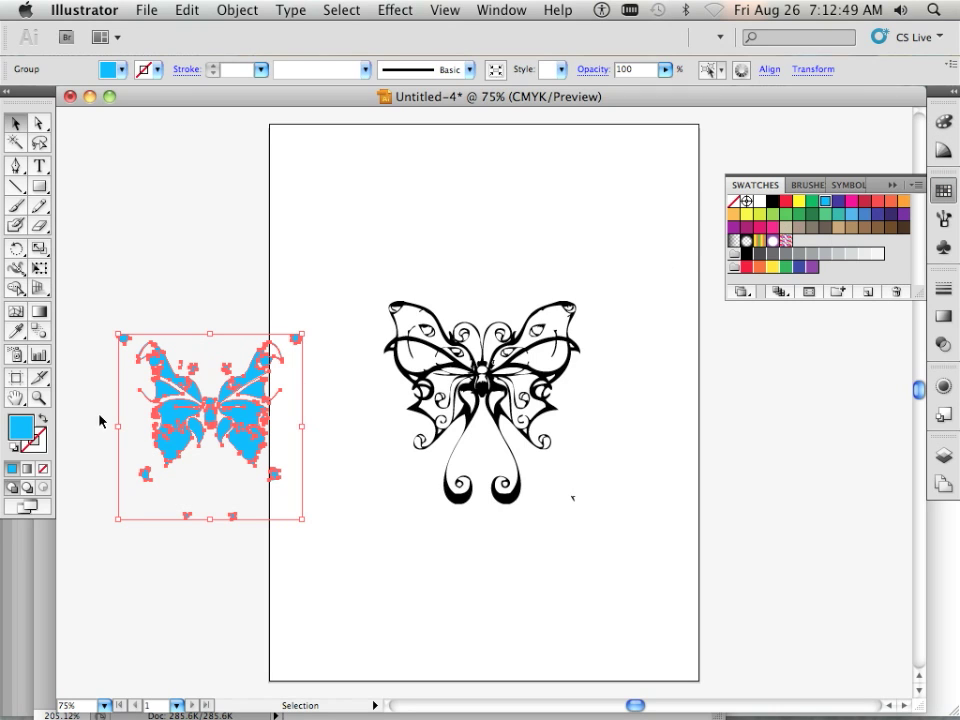
click(26, 426)
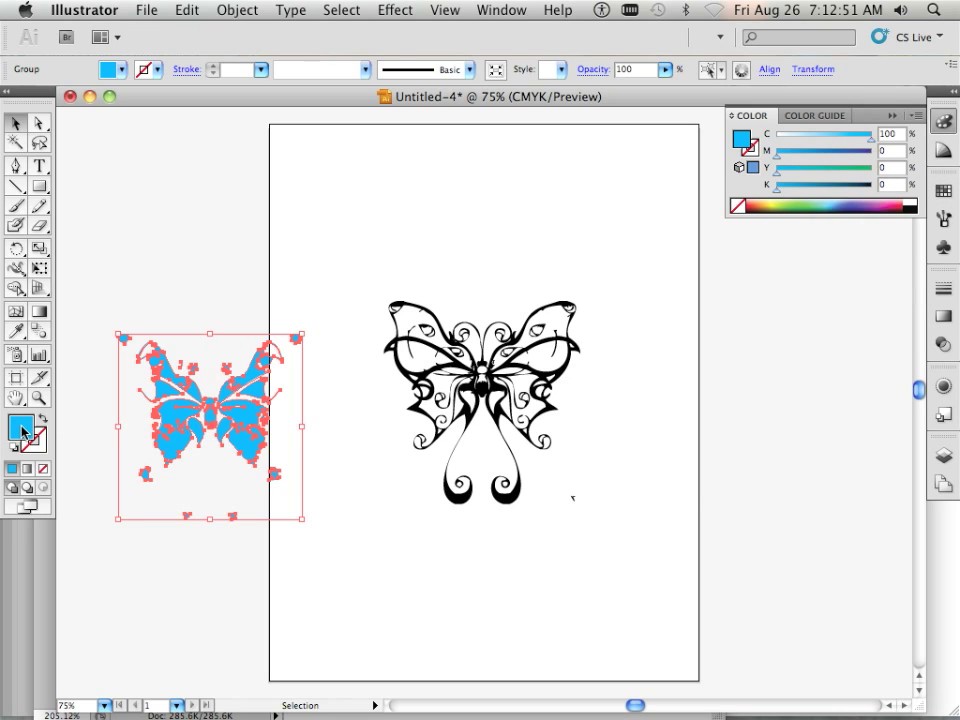
double_click(22, 432)
click(315, 201)
click(307, 203)
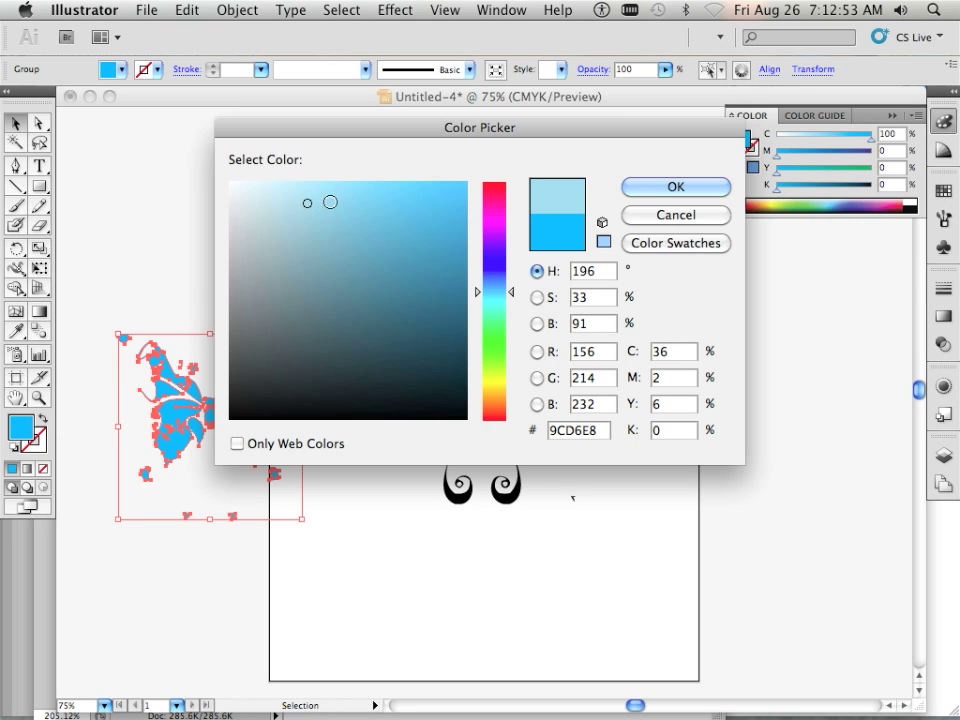
click(676, 187)
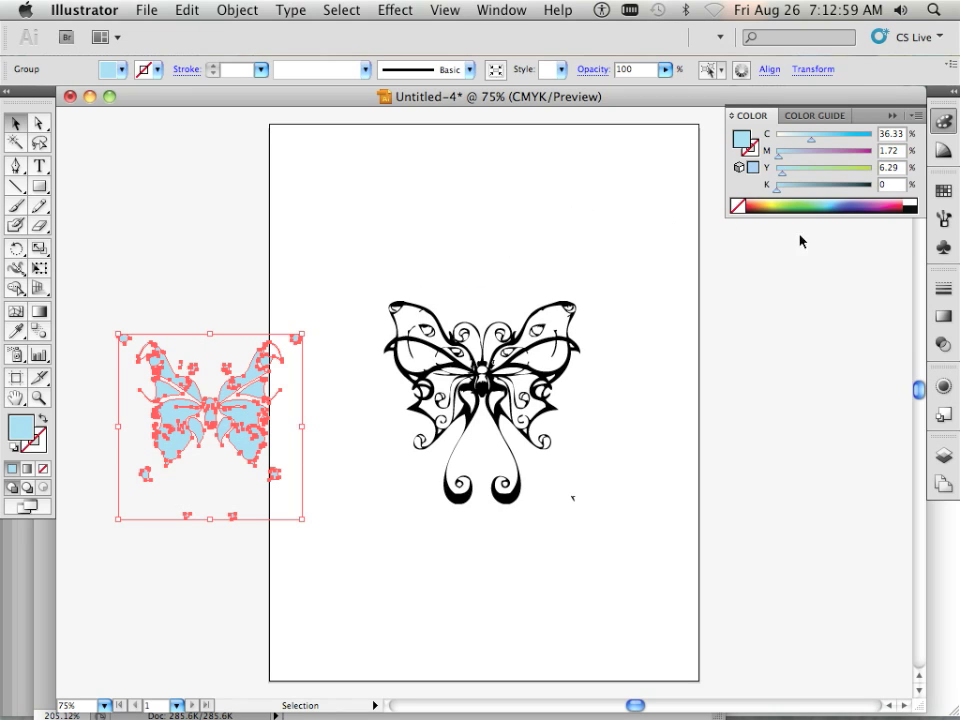
Save the light blue fill as a CMYK process swatch named C=36 M=2 Y=6 K=0
click(943, 190)
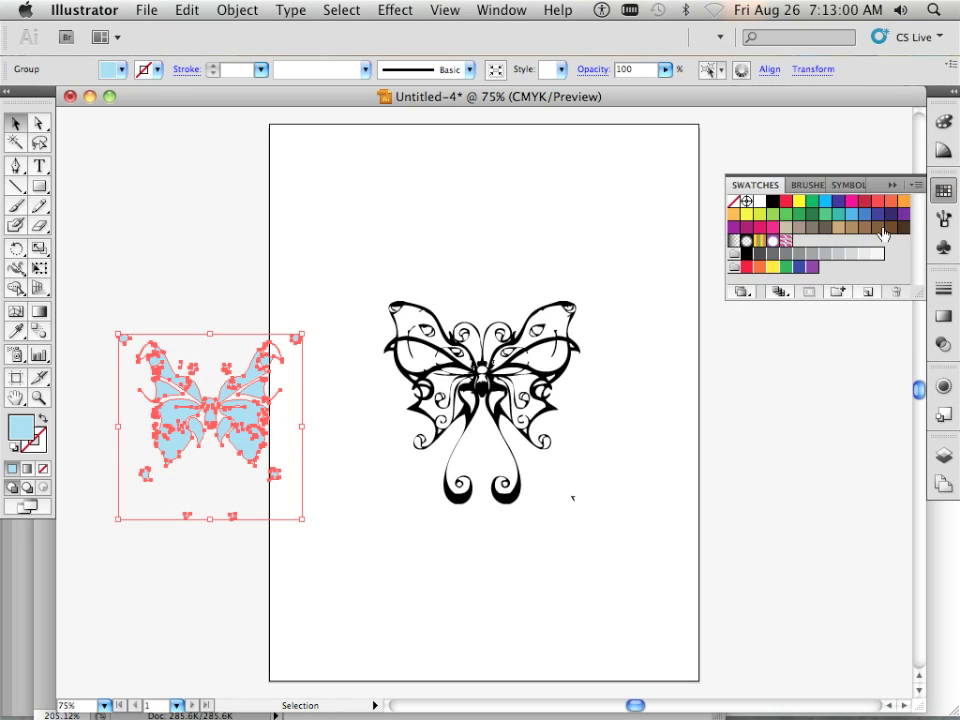
click(868, 292)
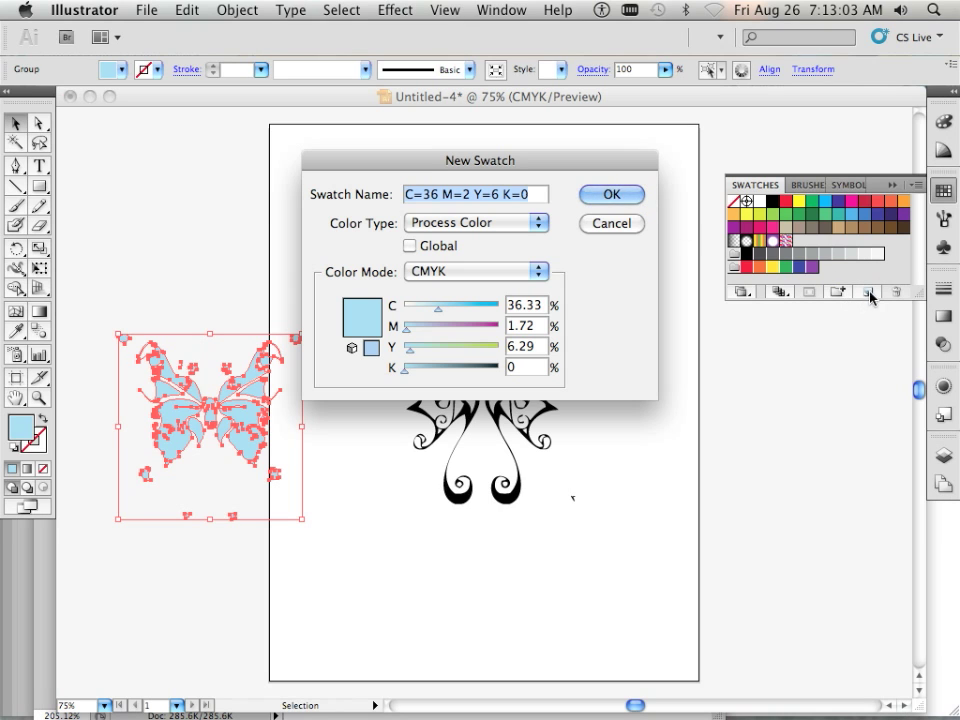
click(626, 196)
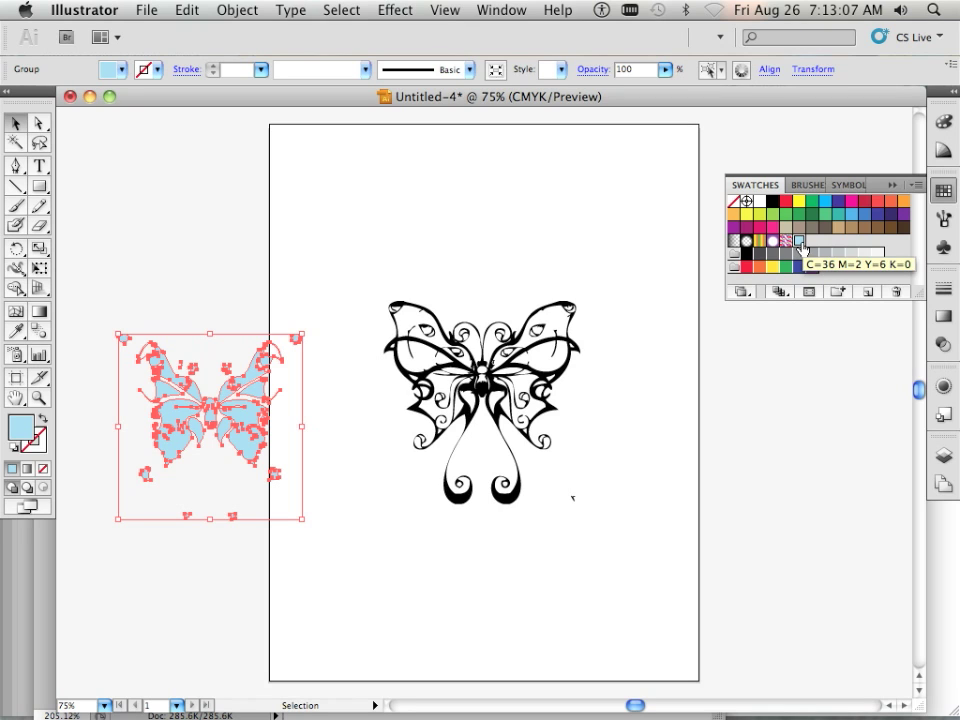
Save the cyan color as another new swatch and place it beside the saved light blue swatch
click(825, 202)
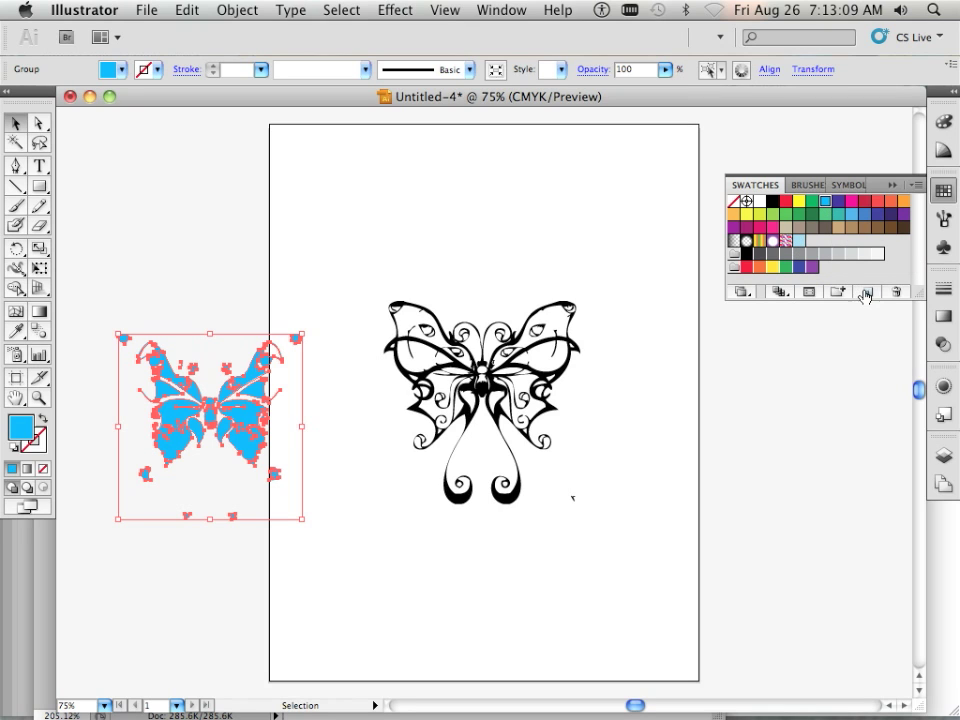
click(866, 293)
click(616, 199)
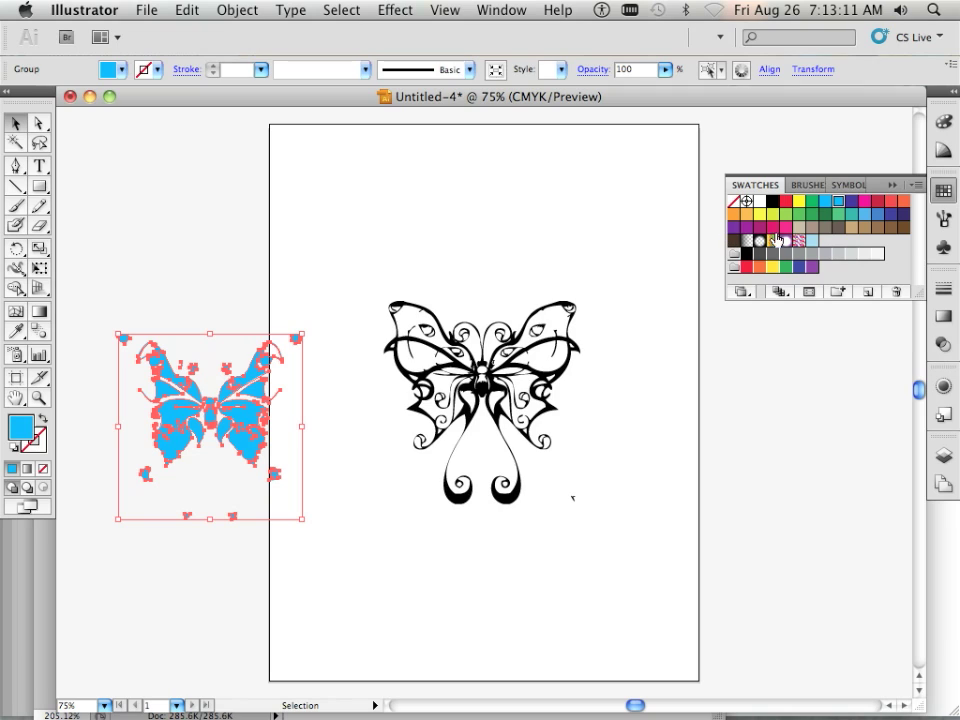
drag(840, 212, 811, 241)
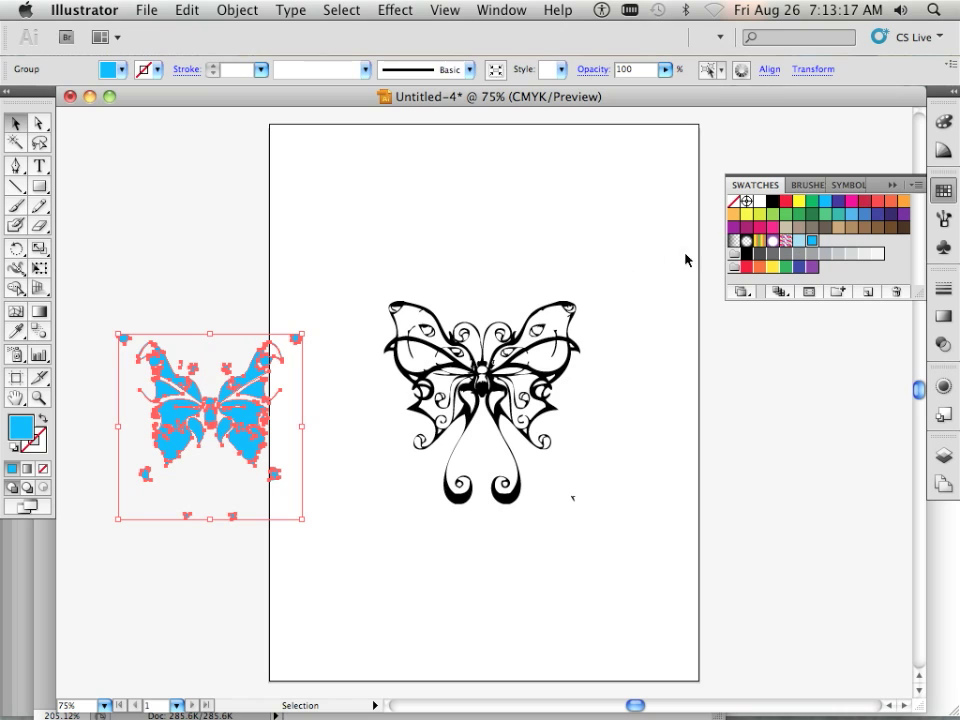
Refill the wing shapes with the saved light blue and align them with the black butterfly outlines
click(798, 242)
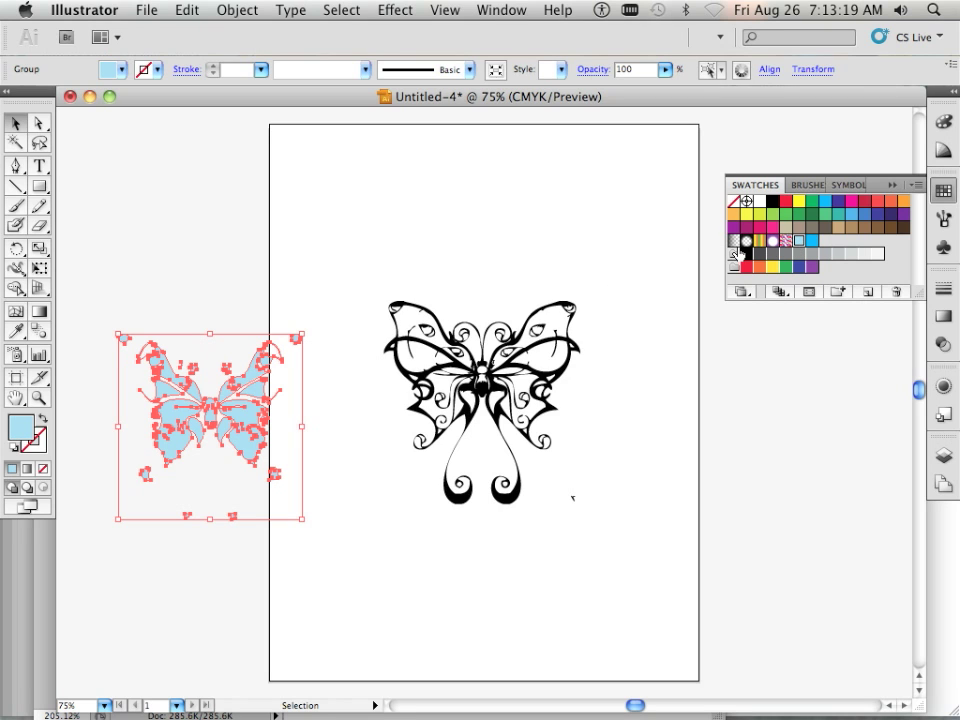
drag(253, 392, 536, 366)
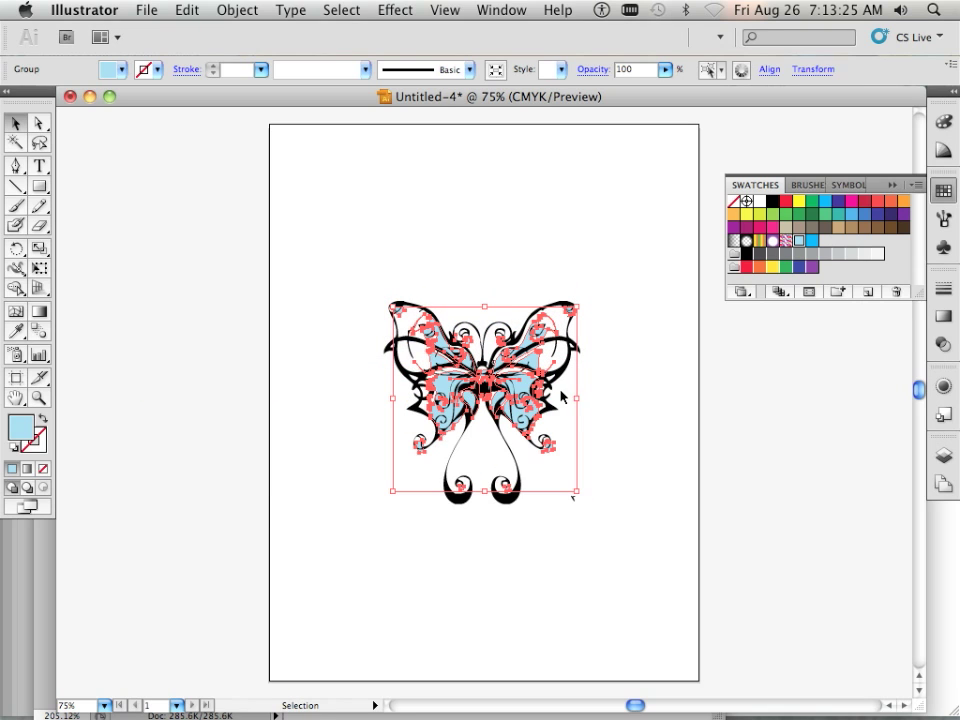
scroll(556, 396, up, 3)
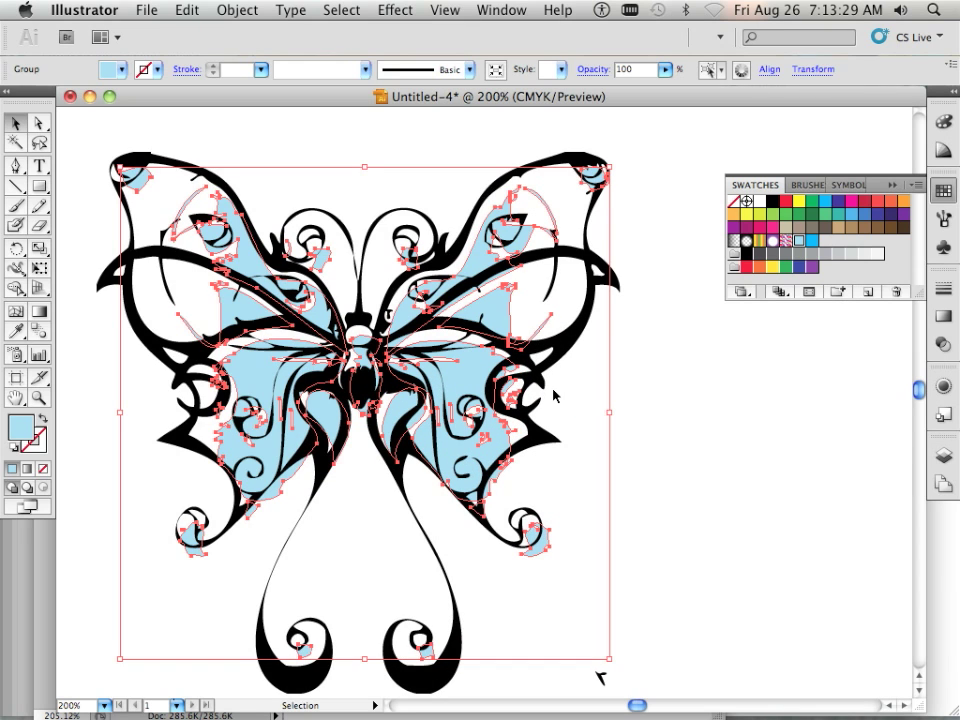
key(Up)
key(Up)
key(Up)
key(Up)
key(Up)
key(Up)
key(Up)
key(Up)
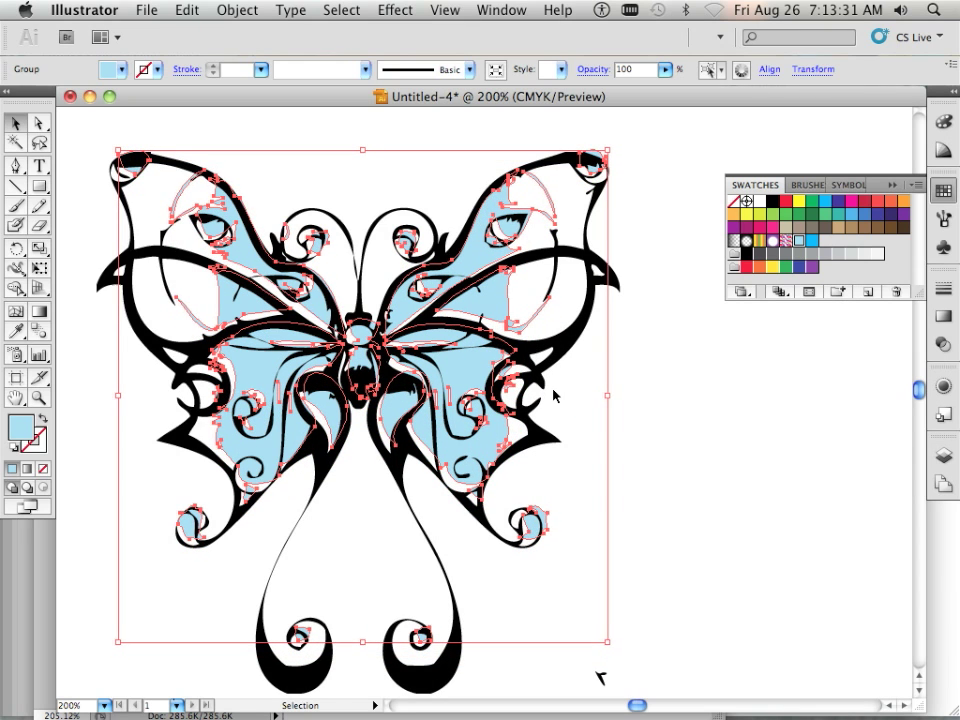
key(Left)
key(Left)
key(Left)
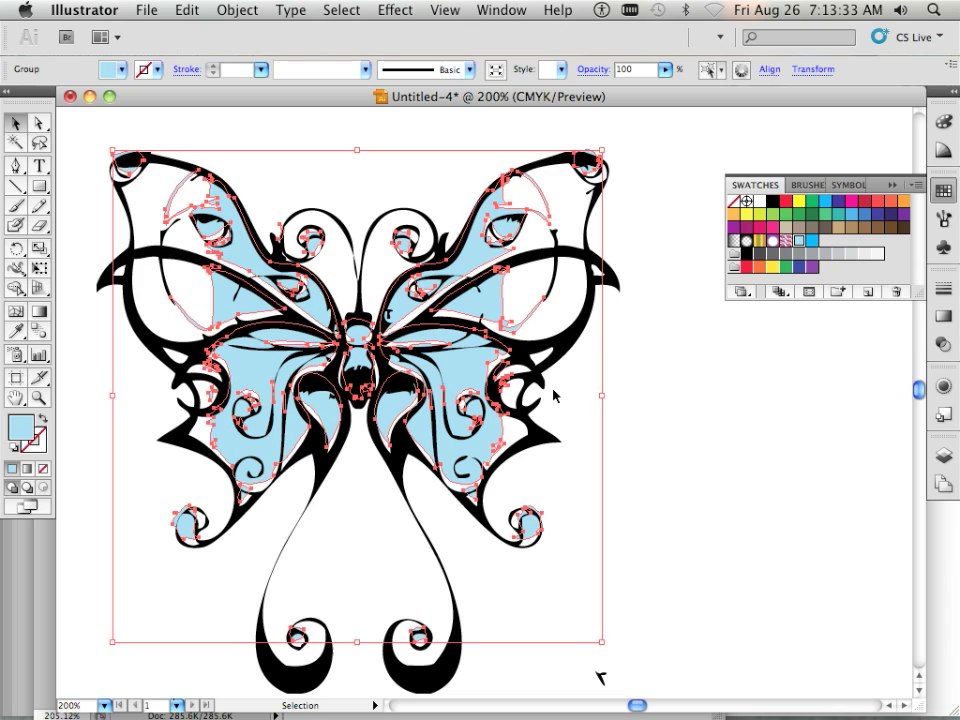
key(Down)
key(Down)
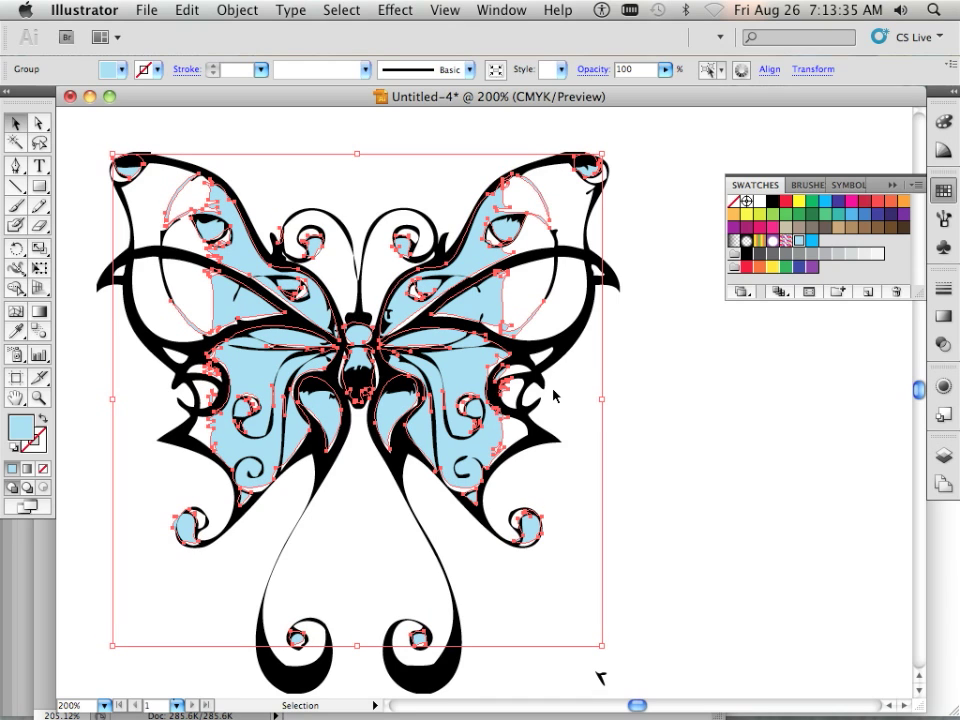
click(762, 374)
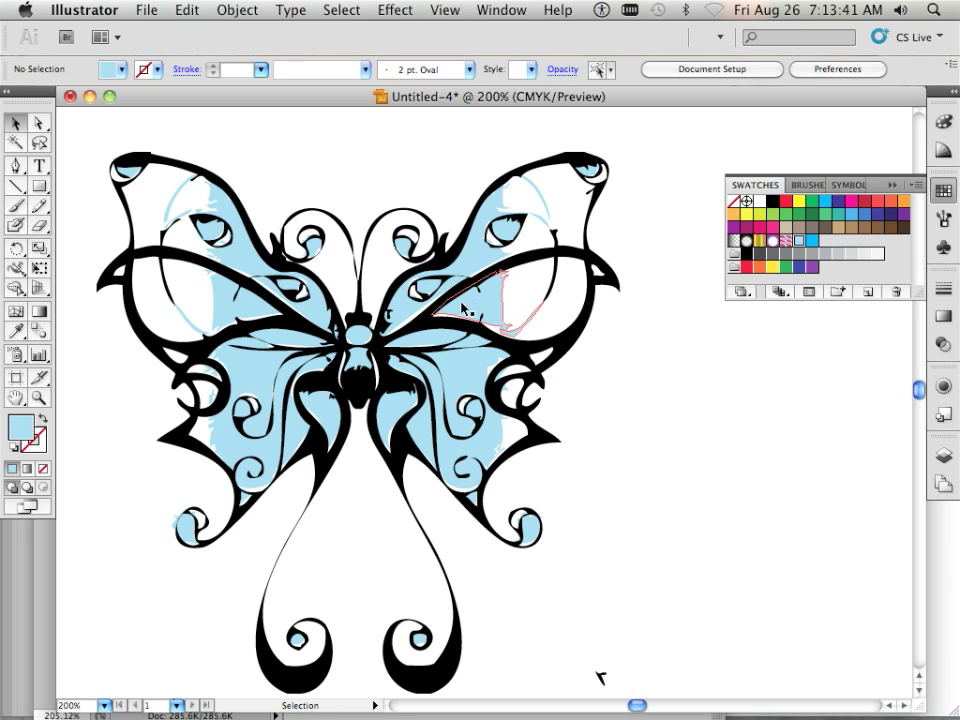
Smooth the rough edges of the light blue shapes around the body and inner wings with the Smooth tool
click(405, 315)
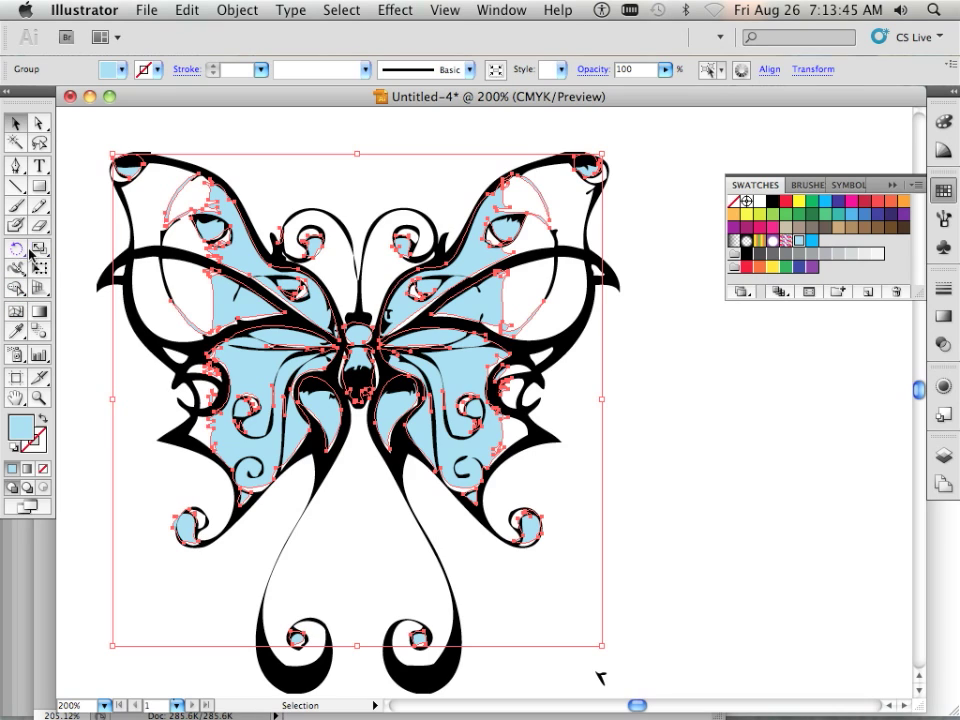
click(16, 223)
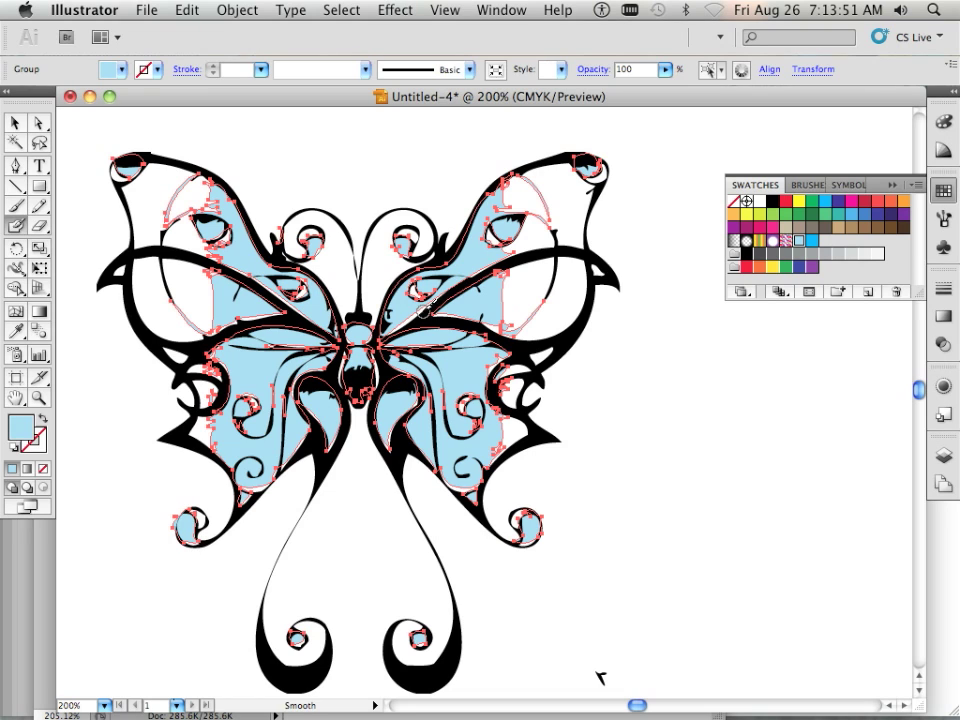
key(super+shift+a)
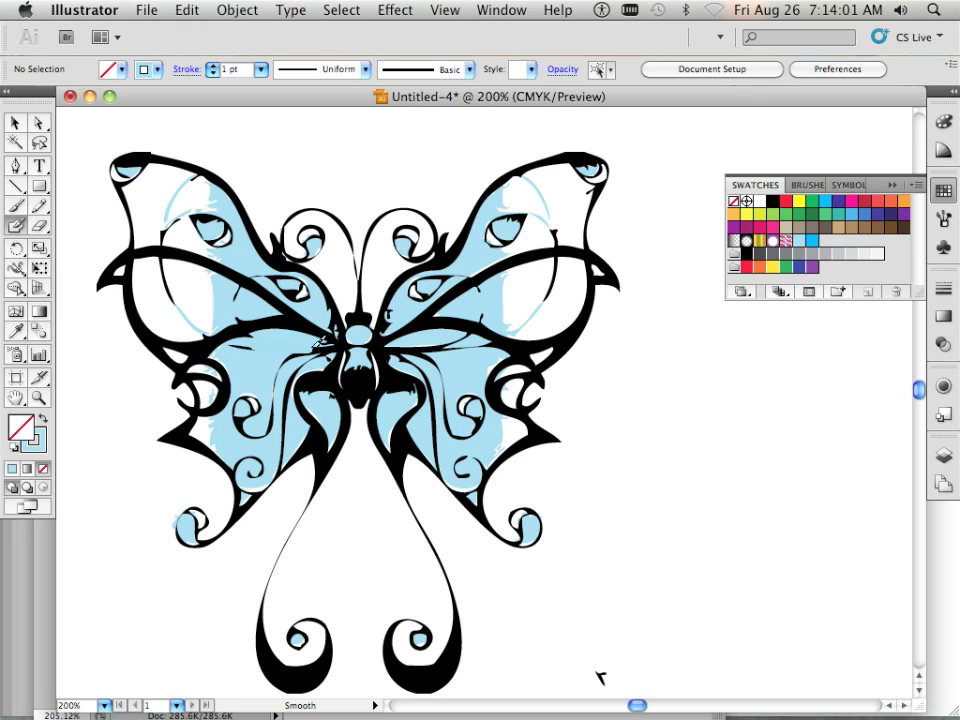
mouse_move(320, 343)
mouse_down()
mouse_move(306, 383)
mouse_move(318, 358)
mouse_move(290, 387)
mouse_move(310, 387)
mouse_move(330, 445)
mouse_move(322, 397)
mouse_up()
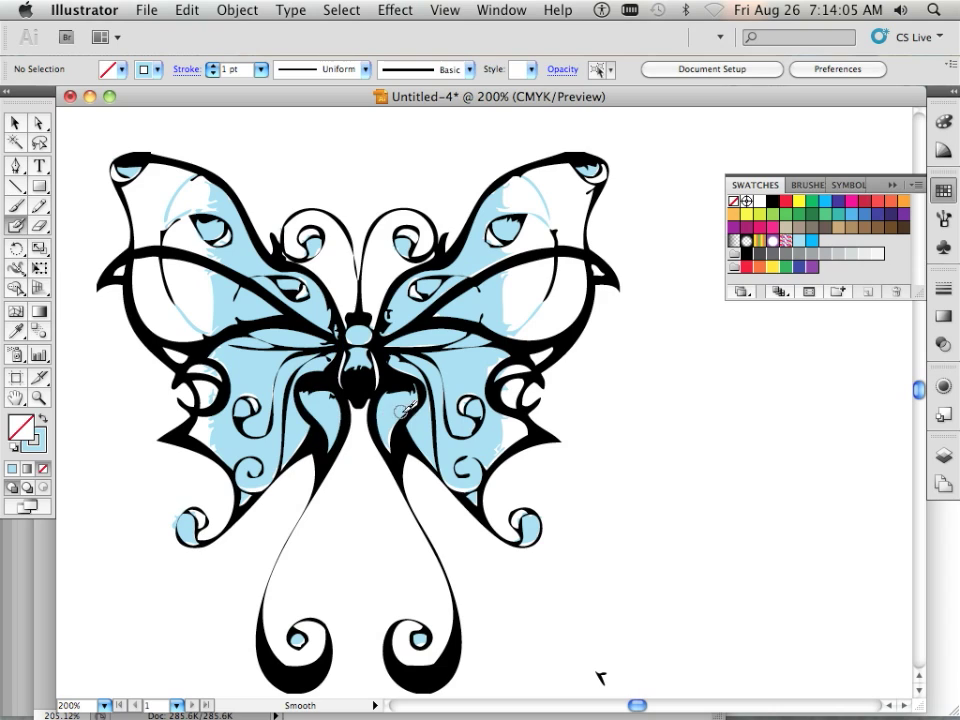
mouse_move(406, 412)
mouse_down()
mouse_move(397, 444)
mouse_move(422, 406)
mouse_move(409, 387)
mouse_move(445, 440)
mouse_up()
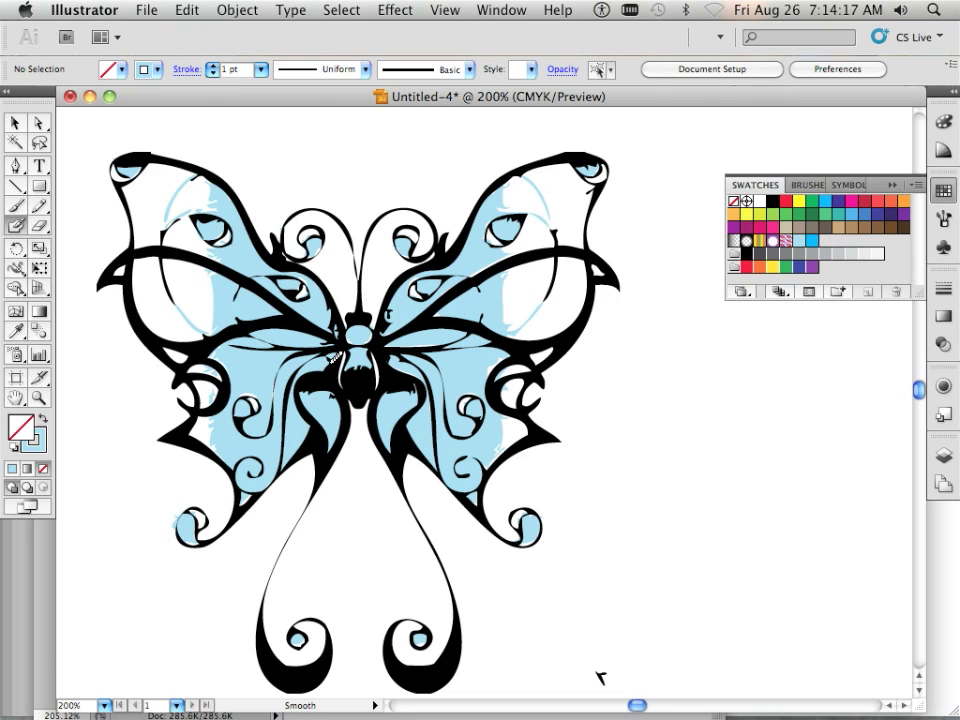
super+click(331, 356)
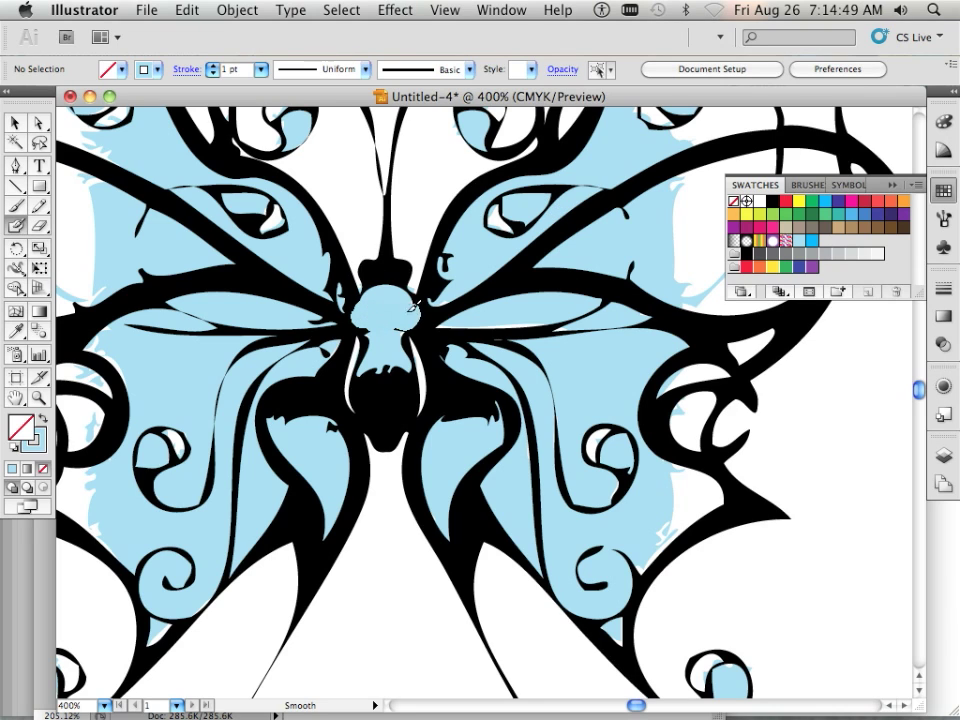
key(super+minus)
key(super+minus)
key(super+minus)
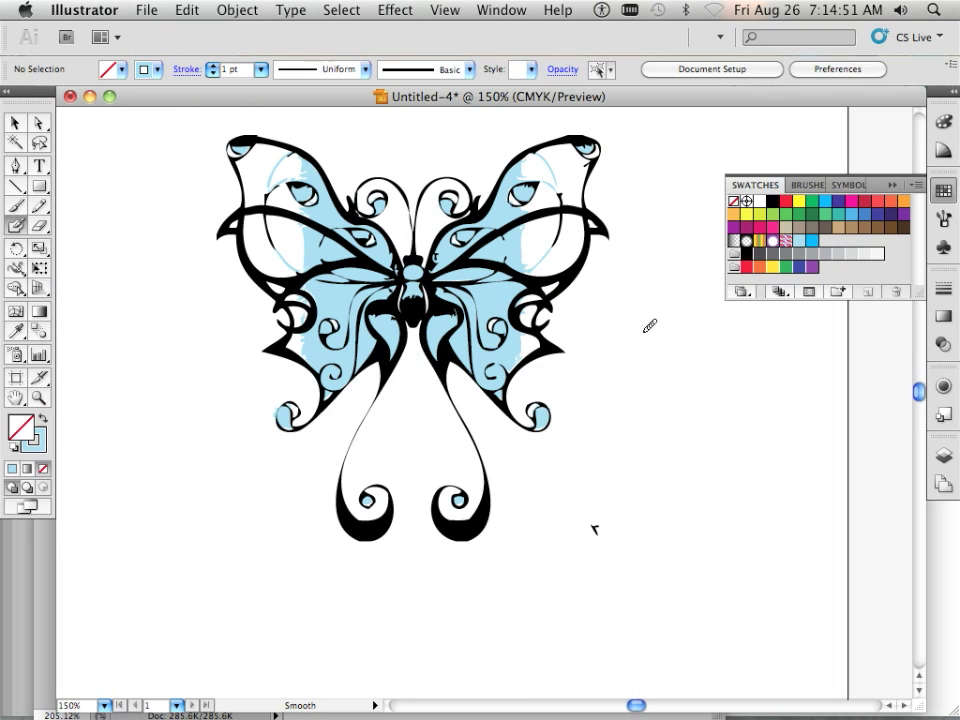
Add a new layer between the black outline layer and the light blue Layer 2
click(944, 458)
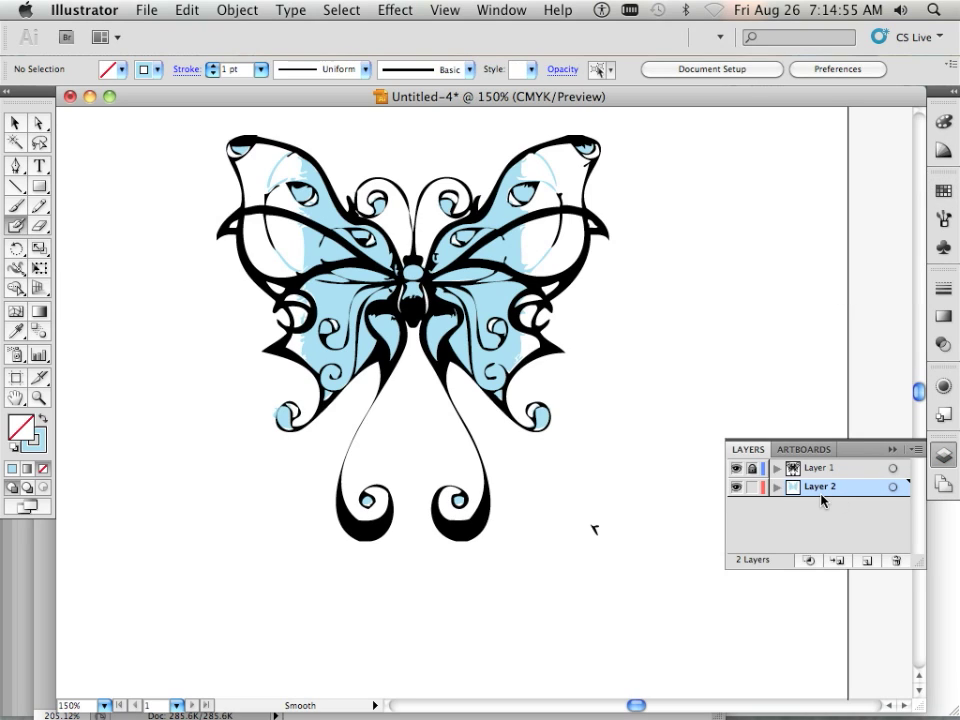
click(869, 562)
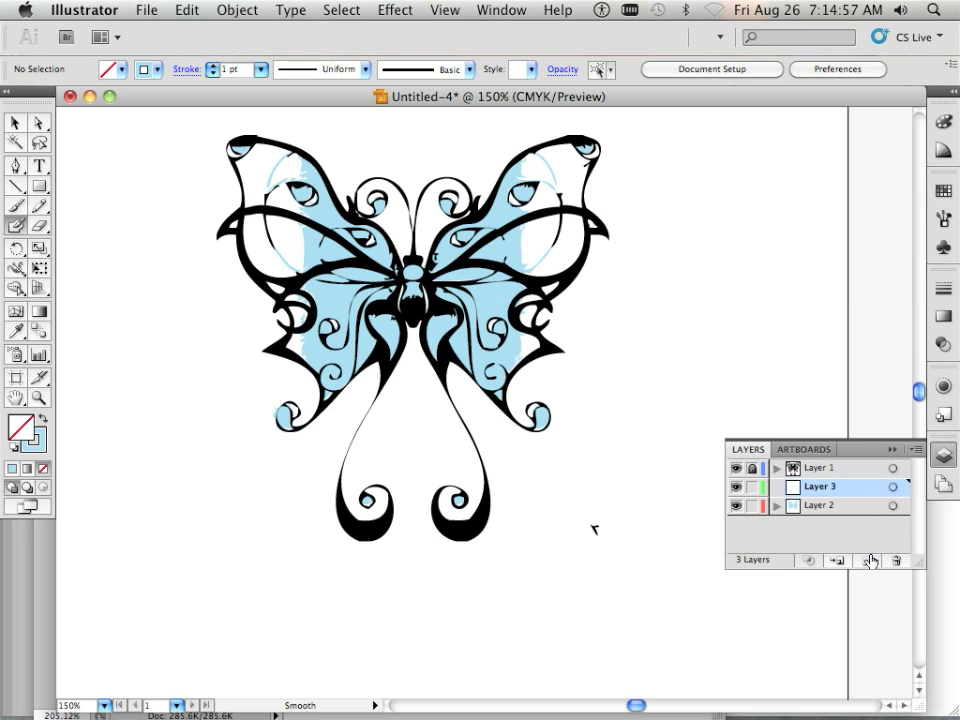
Switch to Photoshop and clear the existing selection on the butterfly image
key(super+shift+Tab)
key(super+shift+Tab)
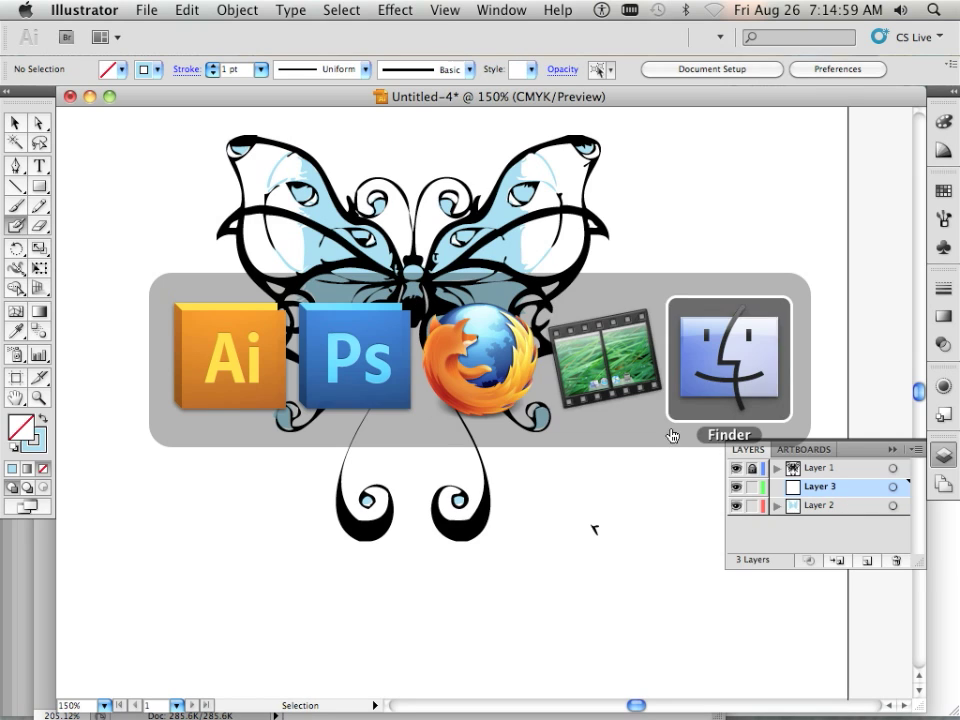
click(369, 392)
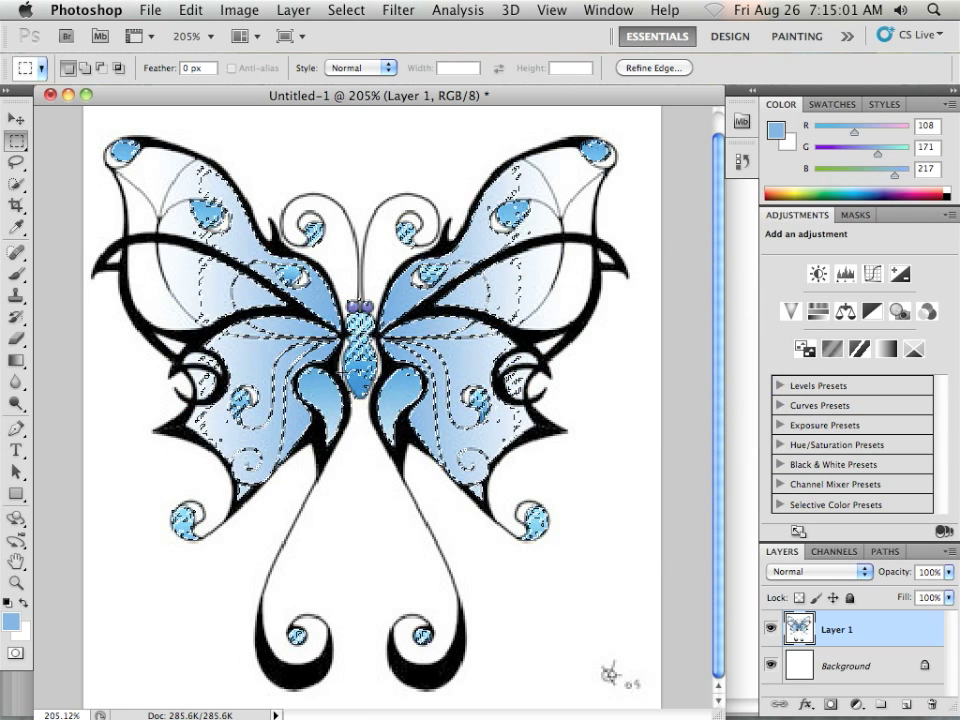
click(346, 10)
click(353, 51)
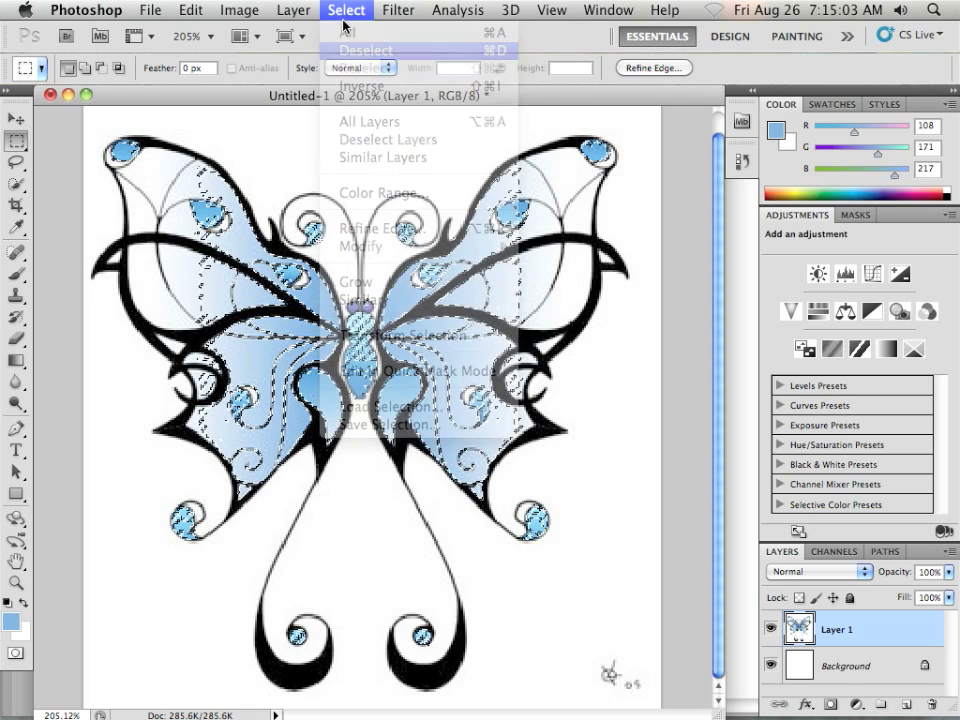
Select the darker blue areas of the butterfly with Color Range by sampling the blue of the inner wing
click(345, 12)
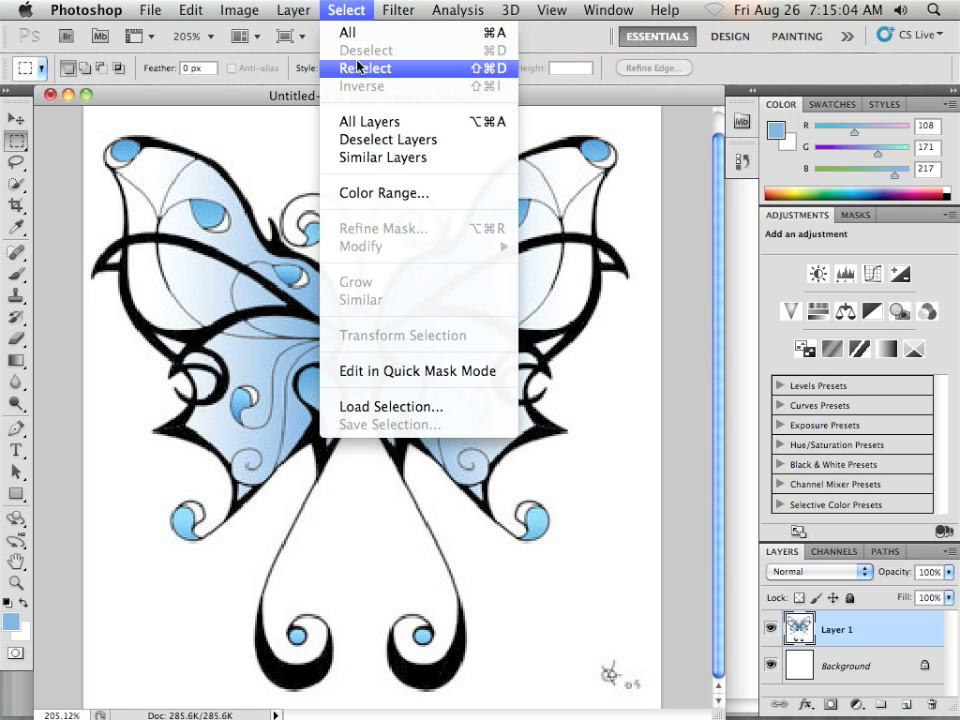
click(383, 192)
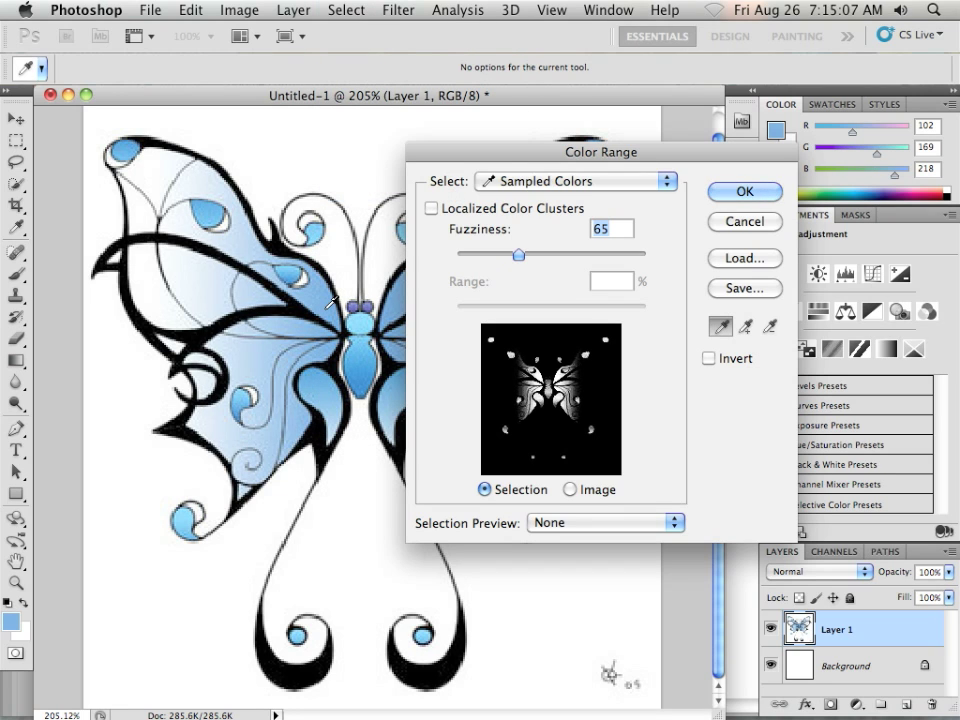
drag(522, 260, 524, 258)
click(737, 191)
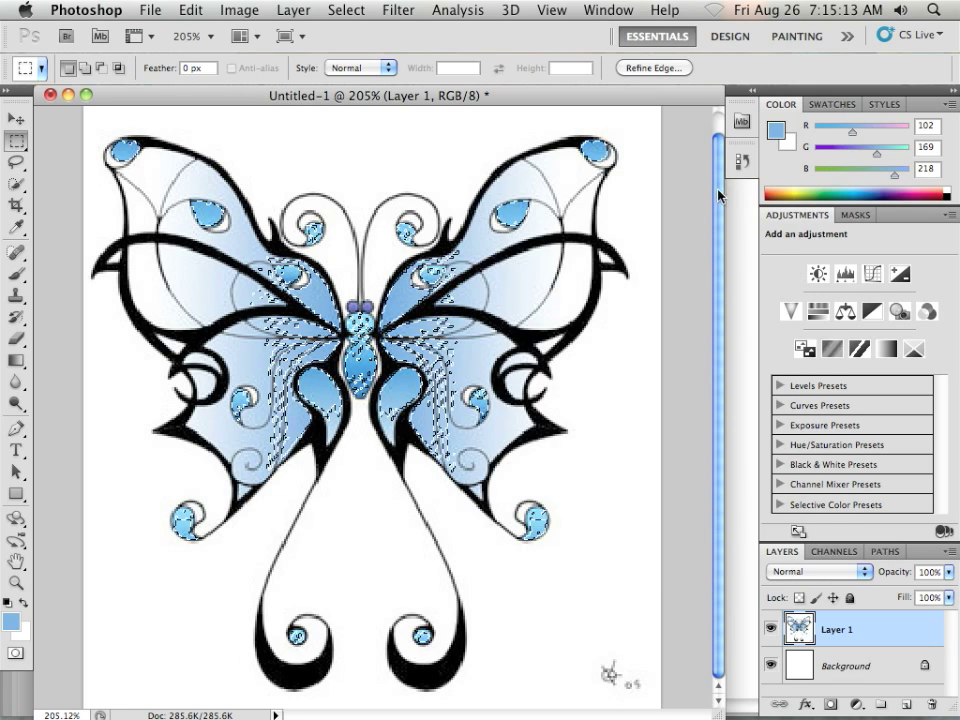
Copy the selected darker blue areas, switch to Illustrator and paste them in front on Layer 3
click(195, 11)
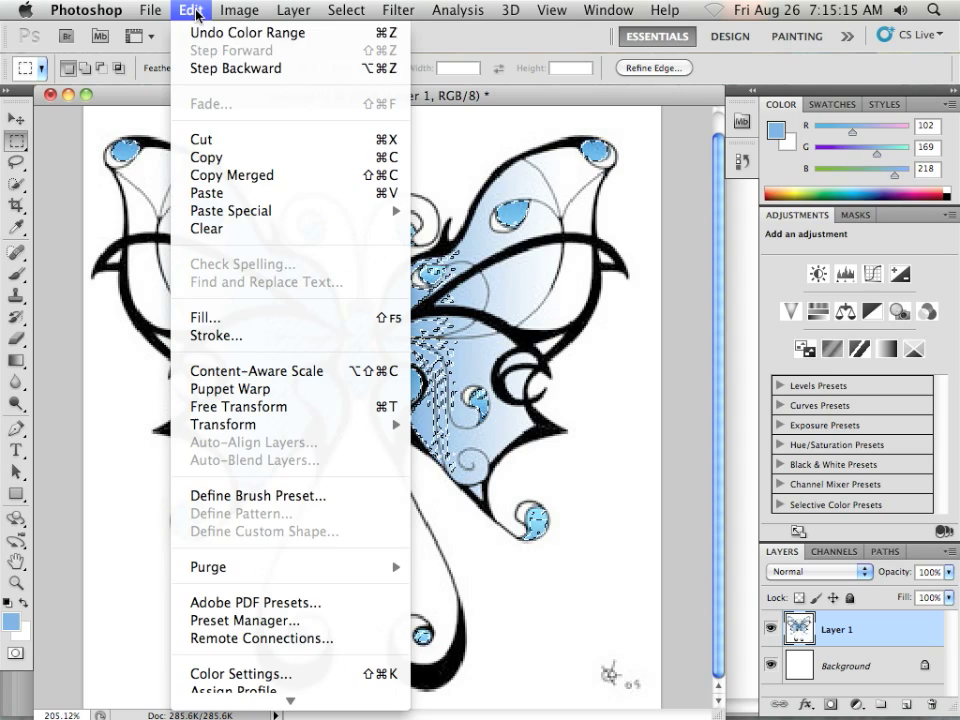
click(238, 157)
key(super+Tab)
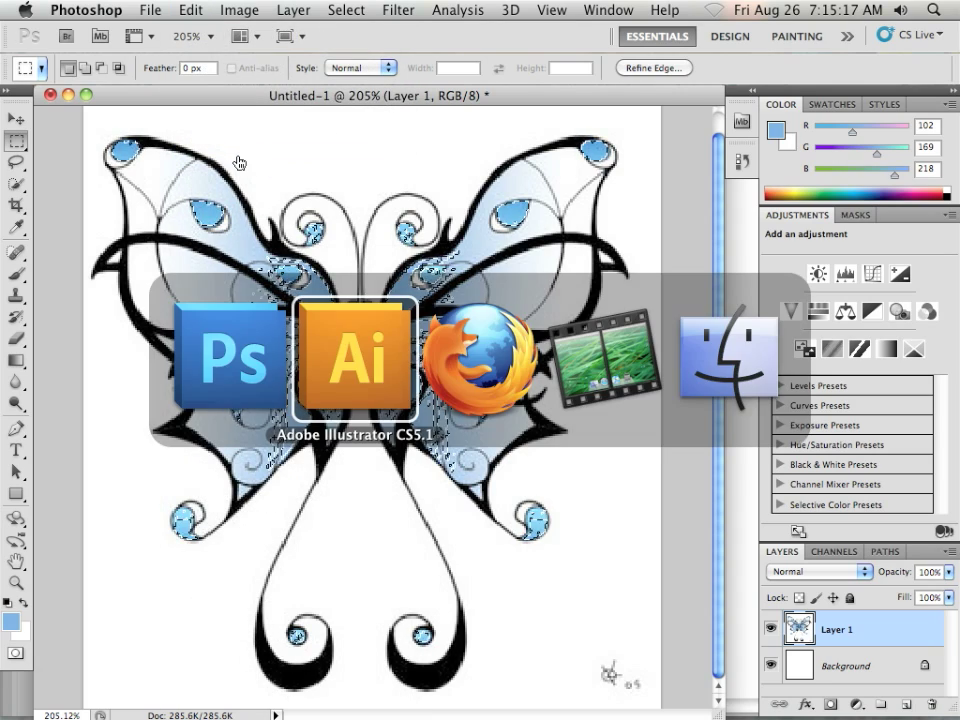
click(187, 10)
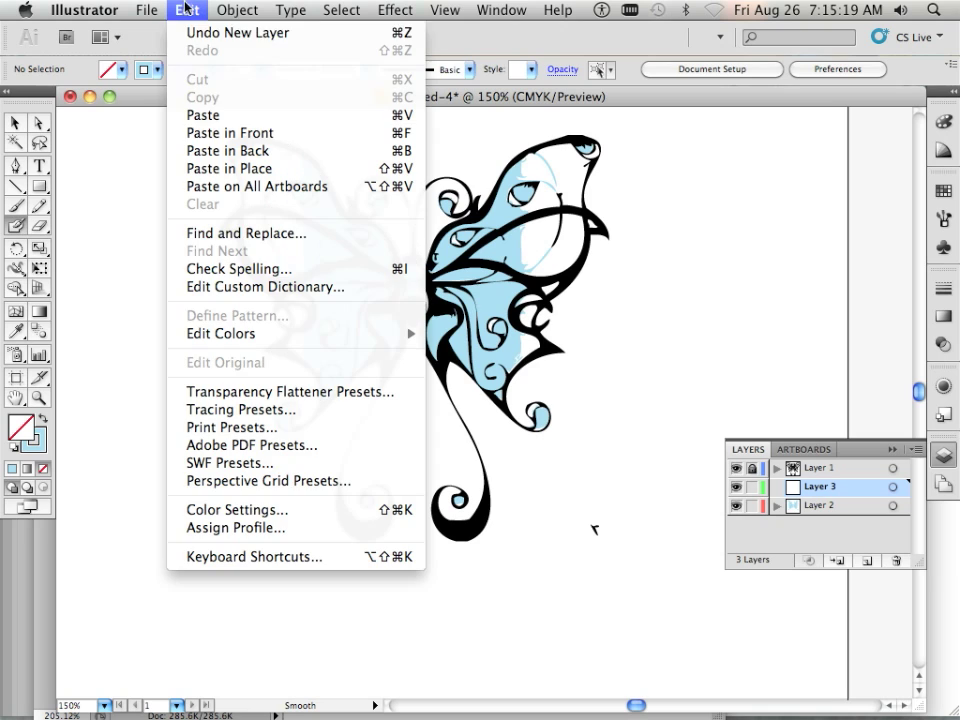
click(195, 131)
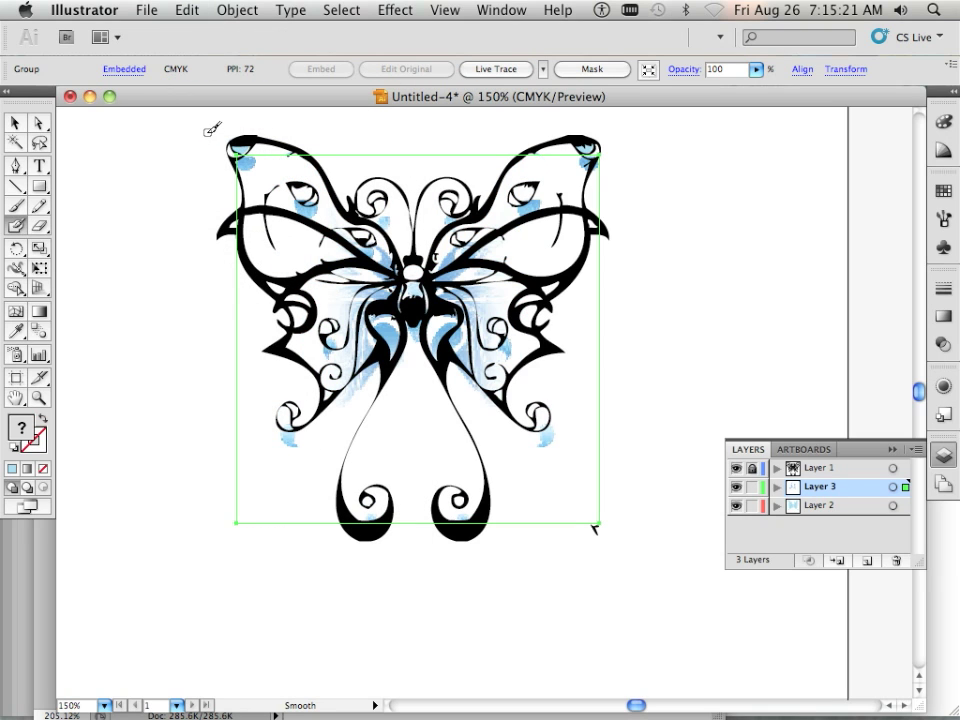
Move the pasted blue image off the artboard into the empty space beside it
click(15, 122)
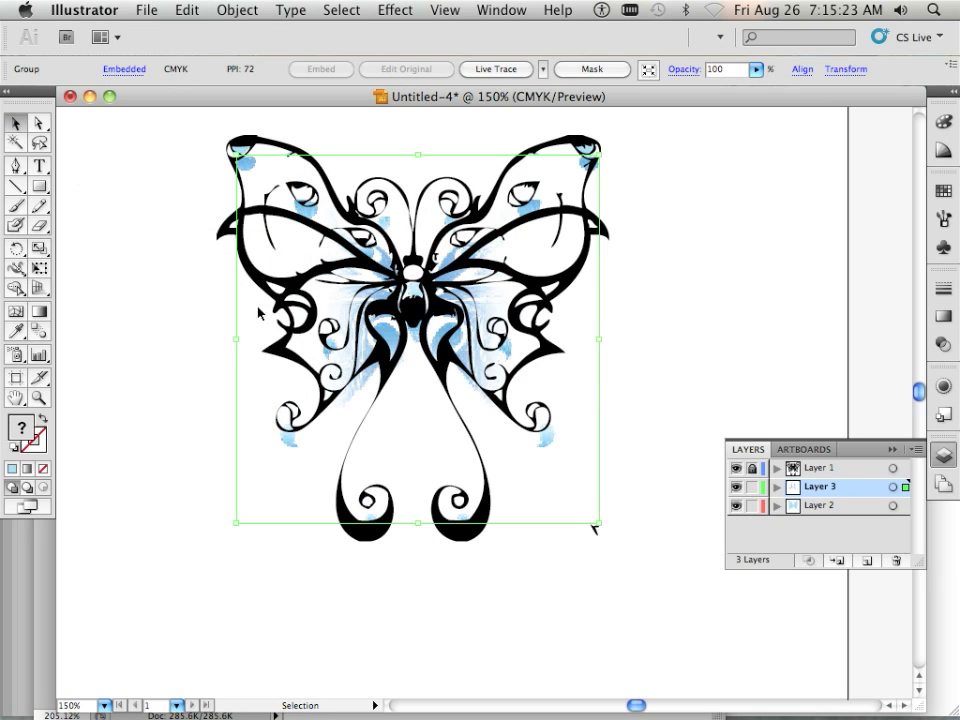
drag(343, 378, 98, 521)
scroll(147, 481, down, 2)
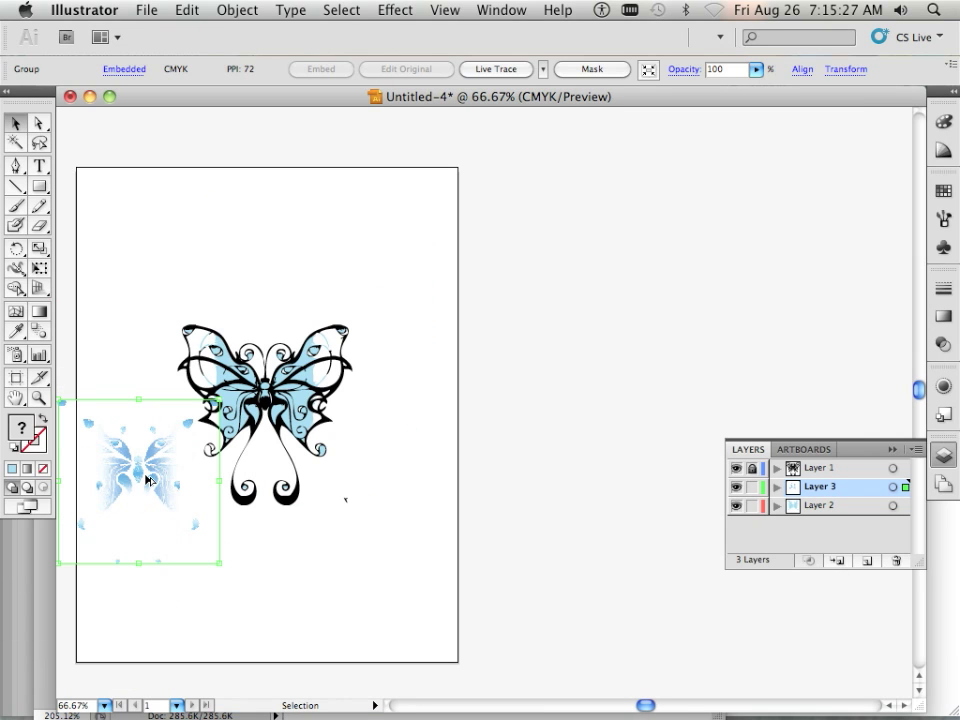
drag(147, 481, 606, 354)
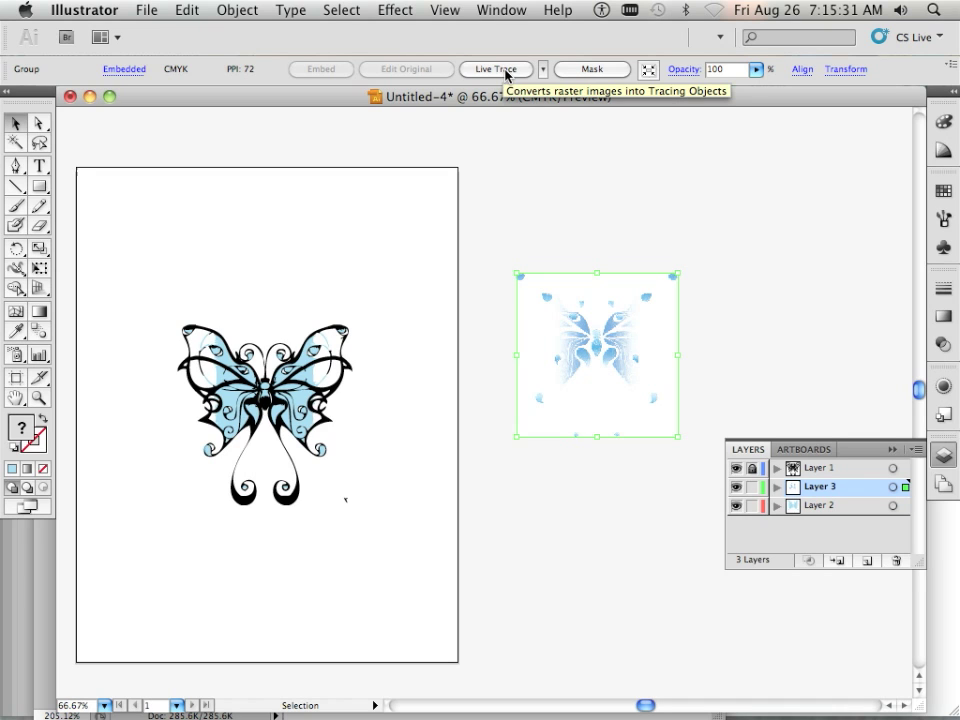
Open the tracing options for the pasted image and enable Preview and Ignore White
click(543, 69)
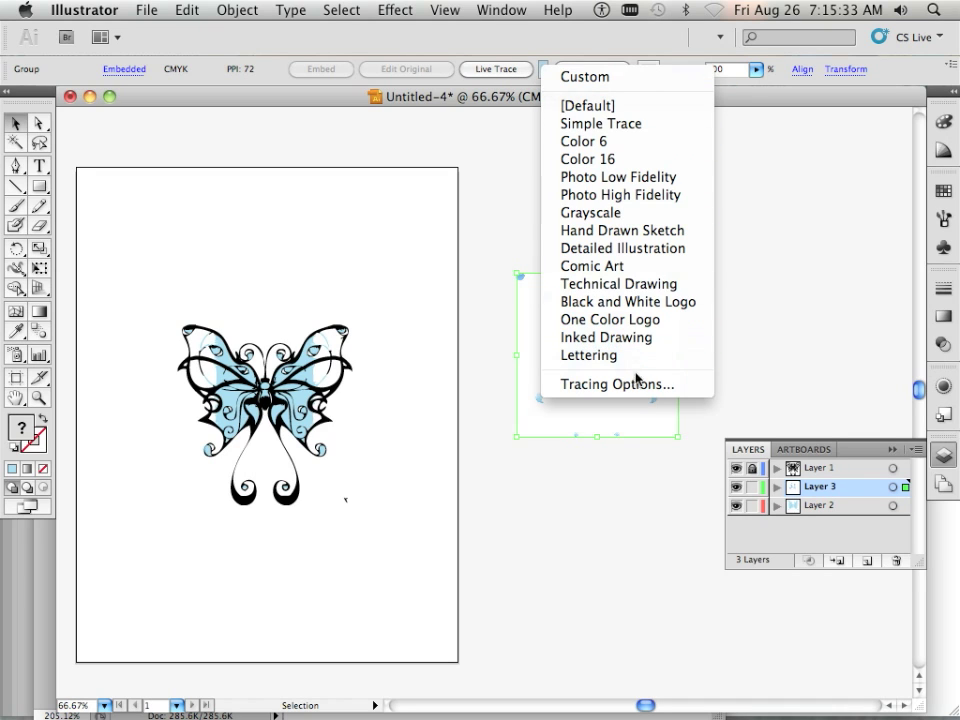
click(632, 384)
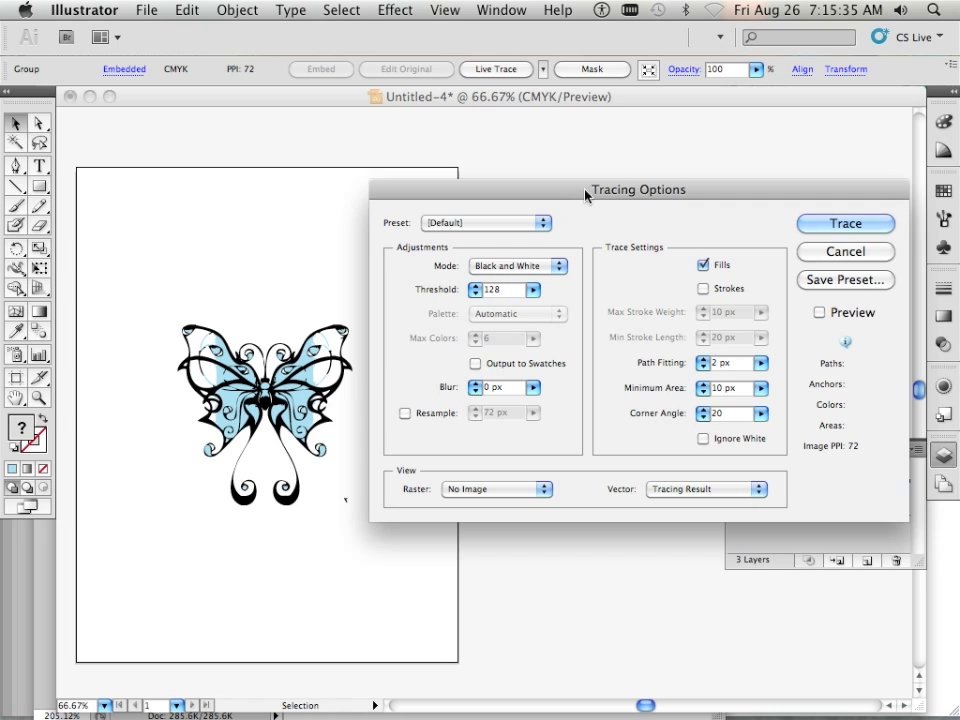
mouse_move(589, 197)
mouse_down()
mouse_move(316, 5)
mouse_move(281, 53)
mouse_move(696, 484)
mouse_move(567, 445)
mouse_up()
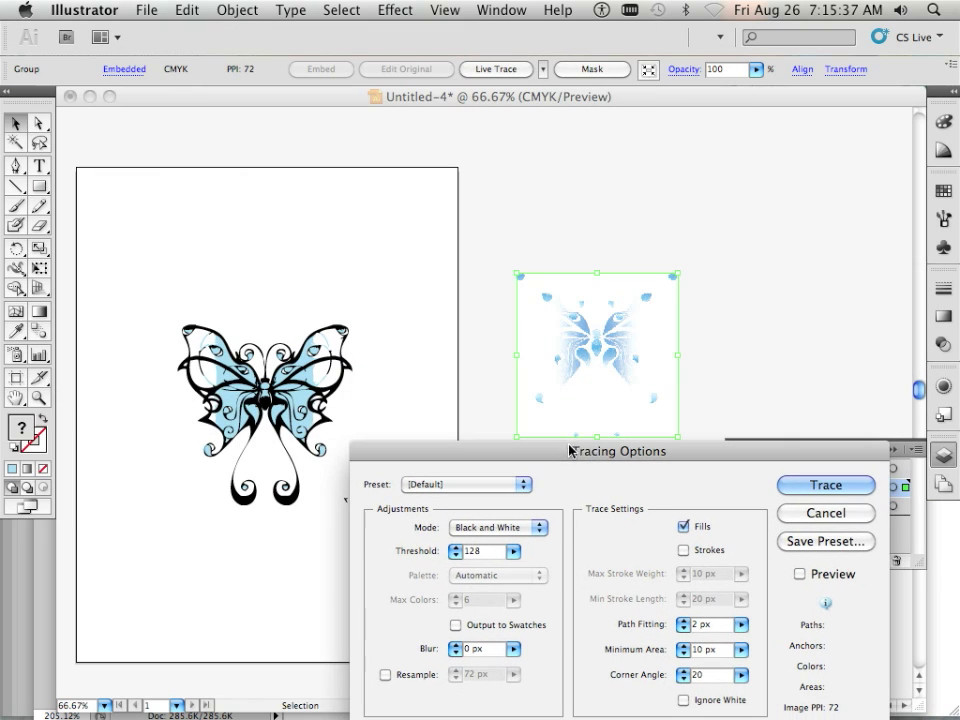
click(799, 574)
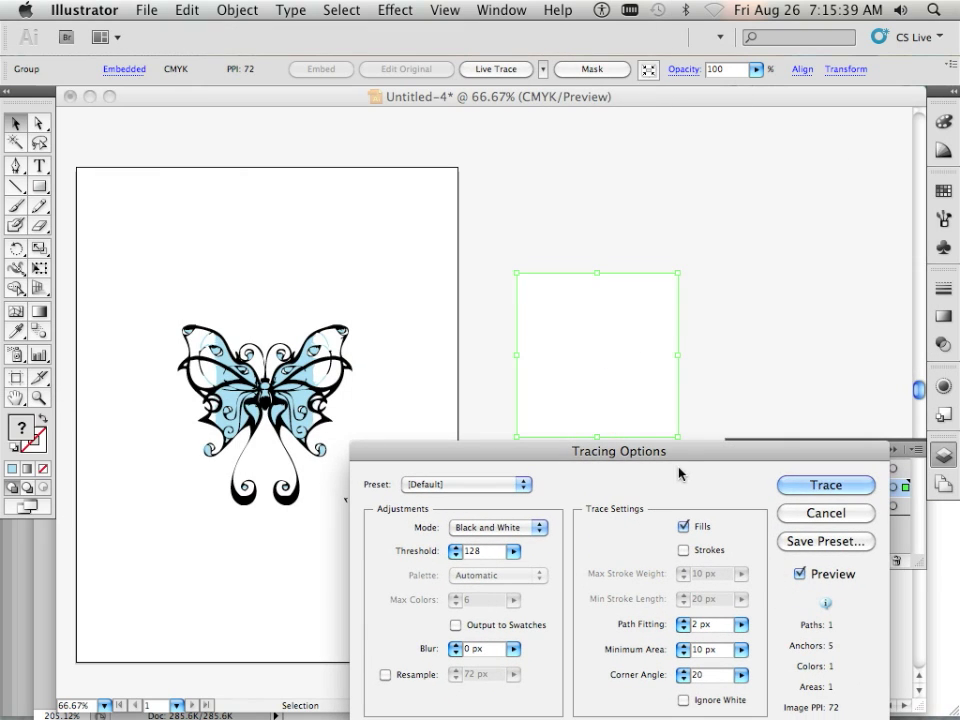
drag(680, 461, 650, 207)
click(654, 444)
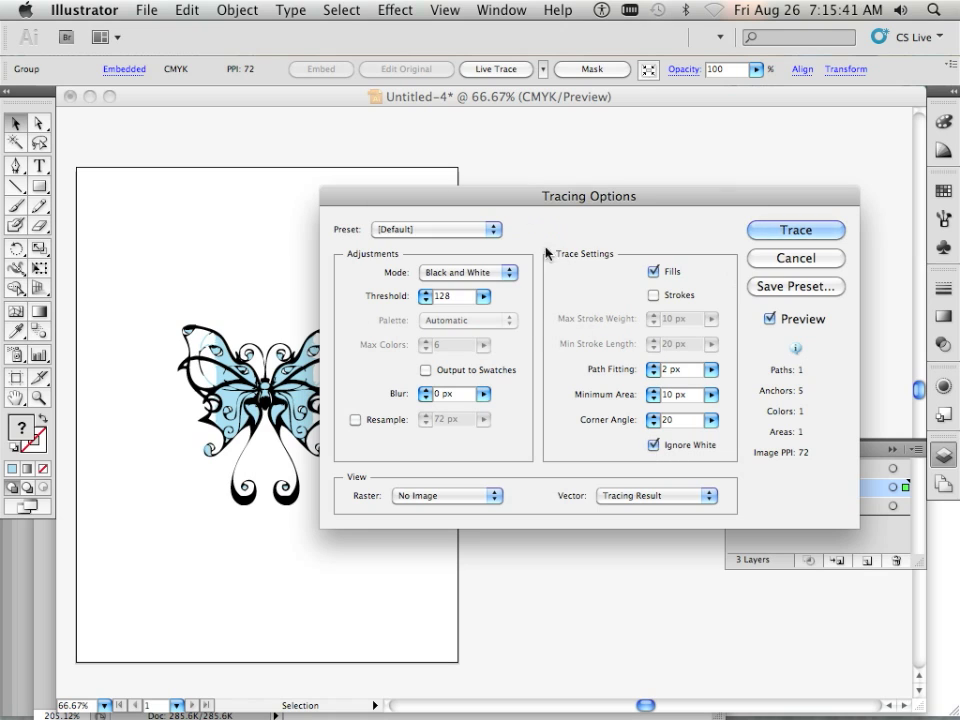
Set the tracing threshold to 248 and trace the image
drag(511, 207, 784, 483)
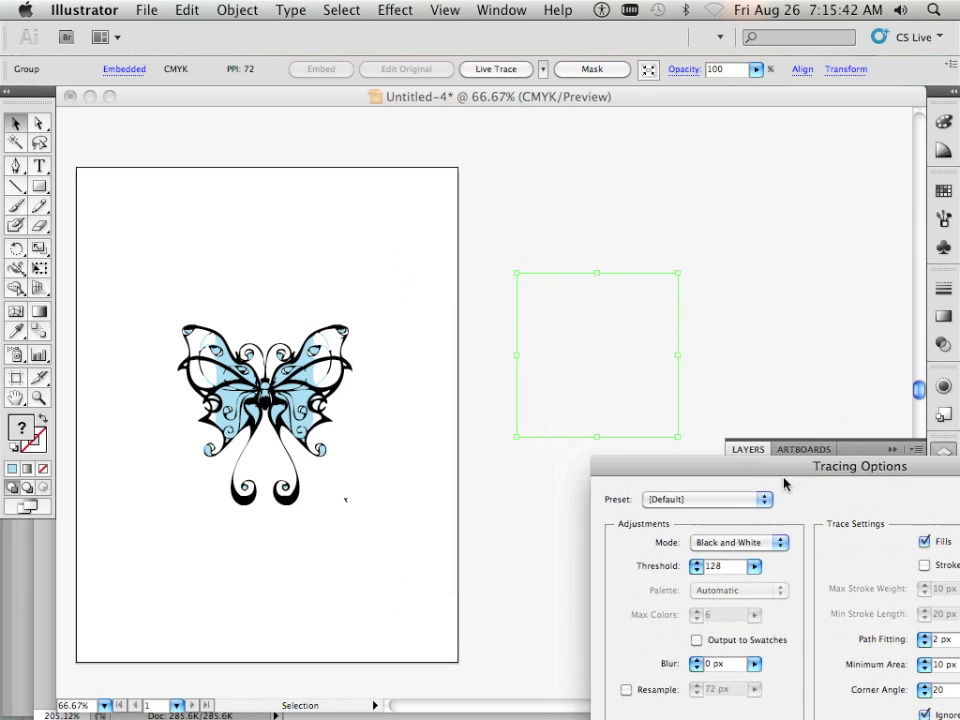
click(751, 570)
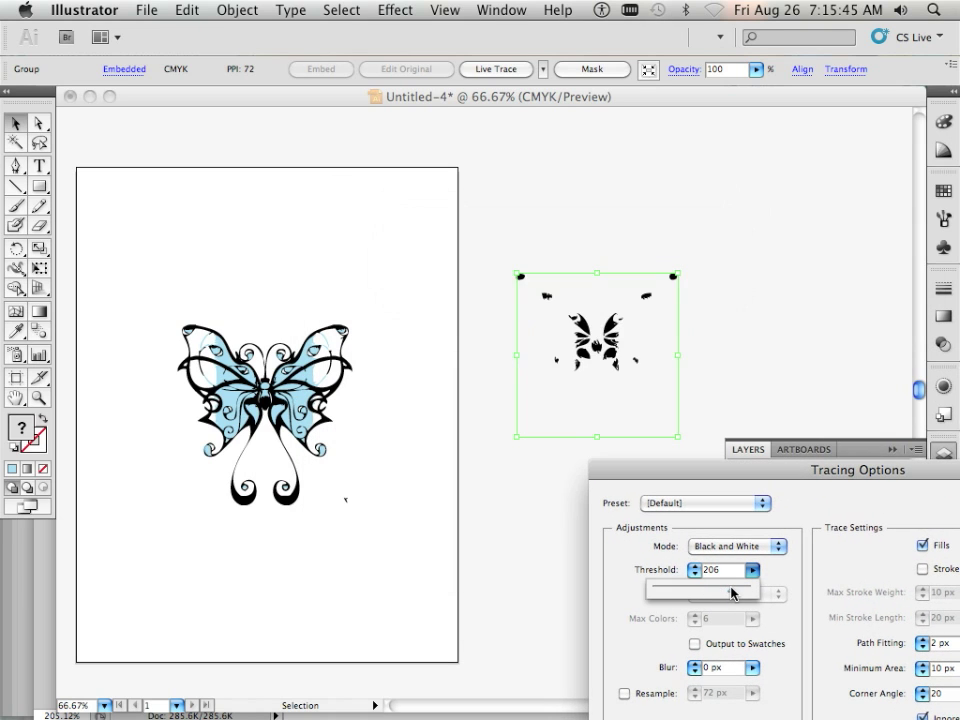
drag(731, 593, 744, 594)
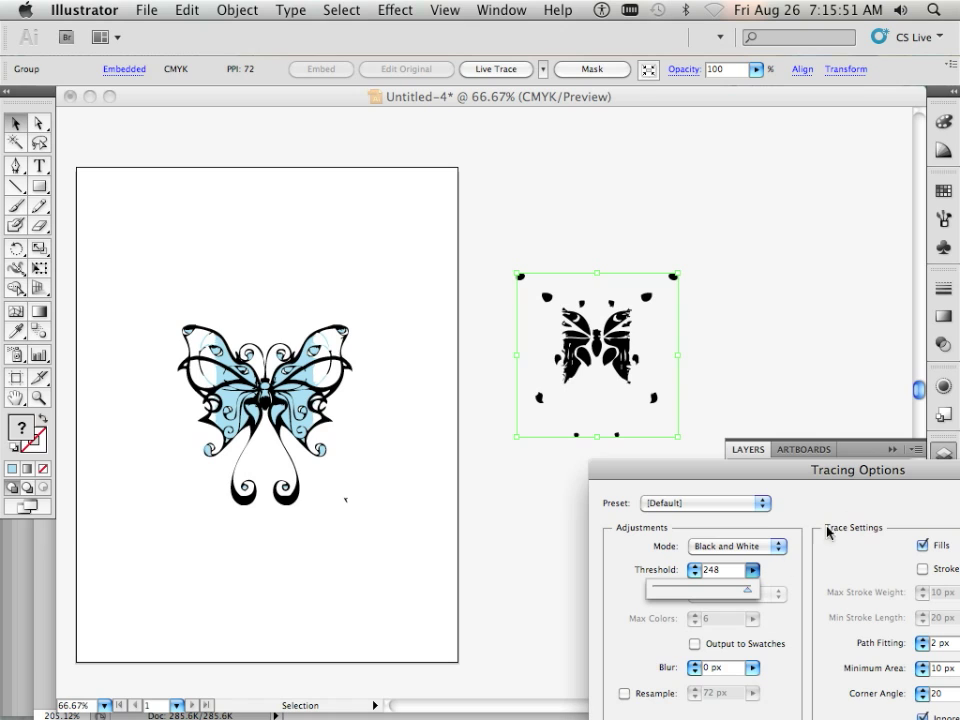
click(884, 470)
mouse_move(695, 464)
mouse_down()
mouse_move(488, 485)
mouse_move(398, 457)
mouse_up()
click(821, 452)
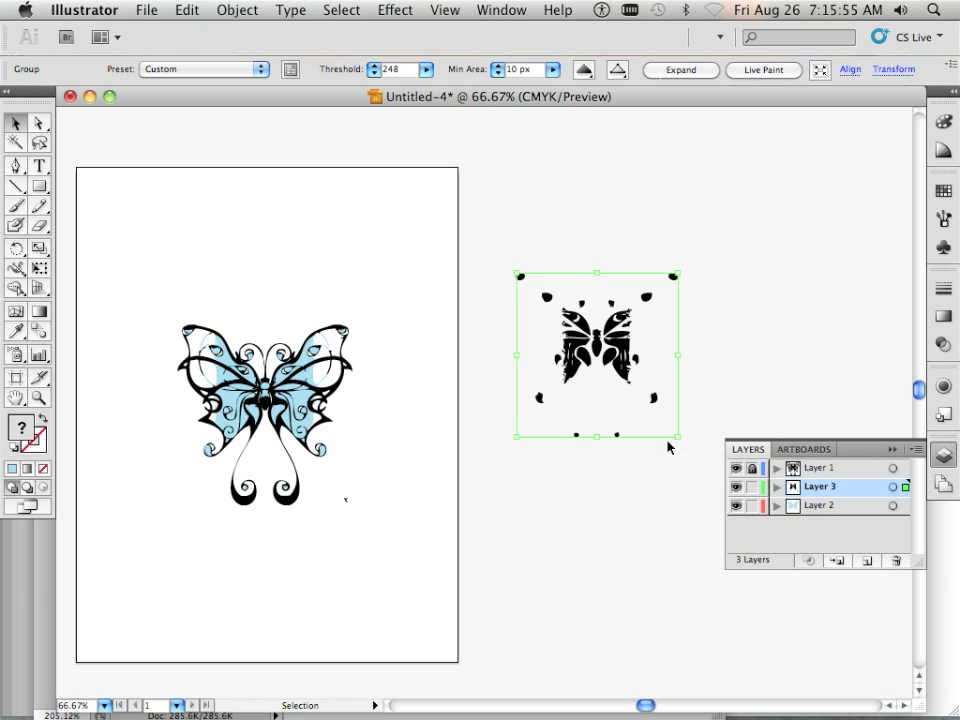
Expand the tracing into paths and fill them with the saved cyan swatch
click(680, 70)
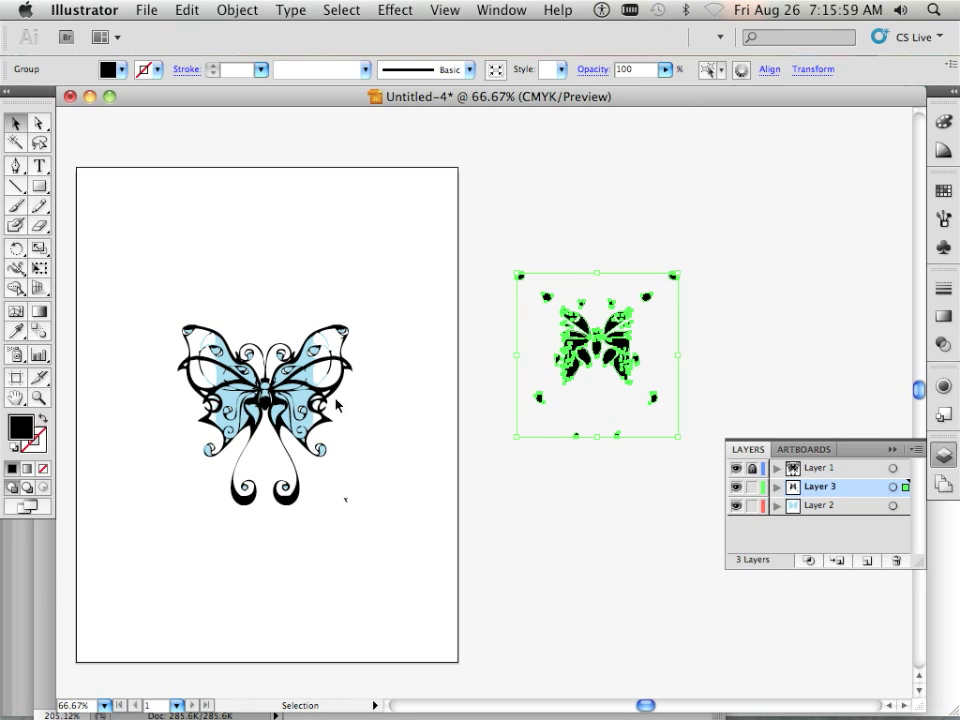
click(942, 196)
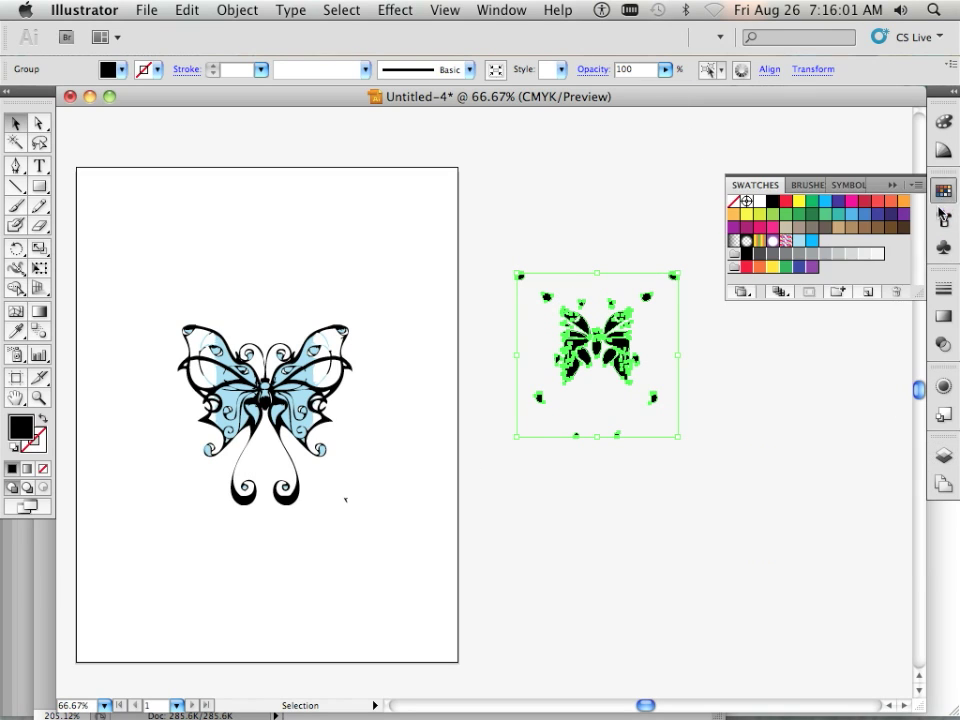
click(811, 241)
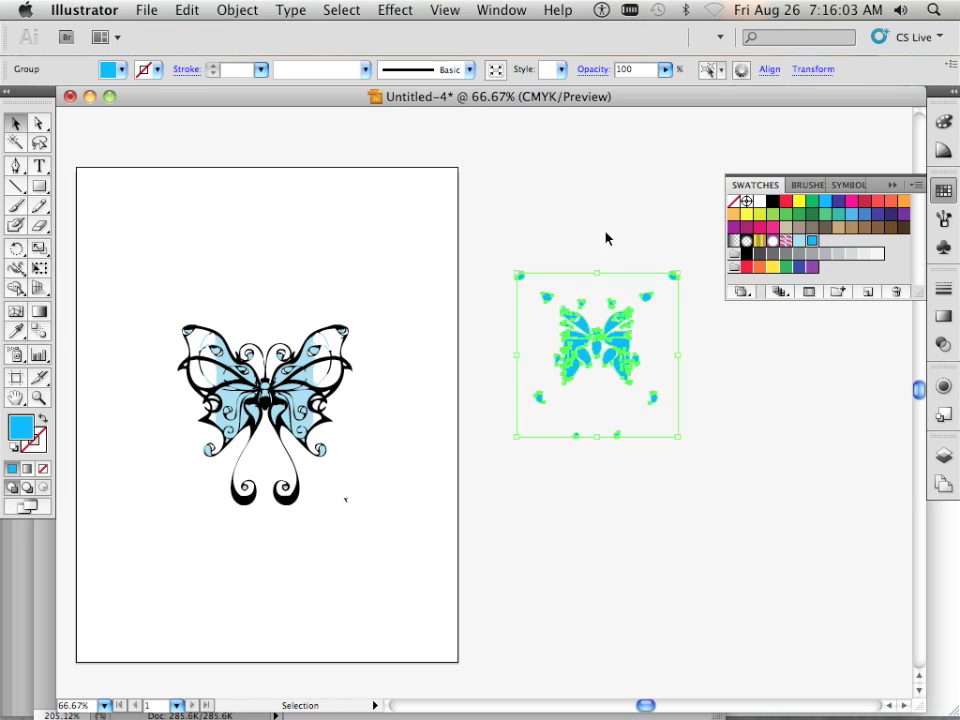
Move the cyan shapes onto the butterfly, nudge them upward to align with the black outlines, and deselect them
click(943, 455)
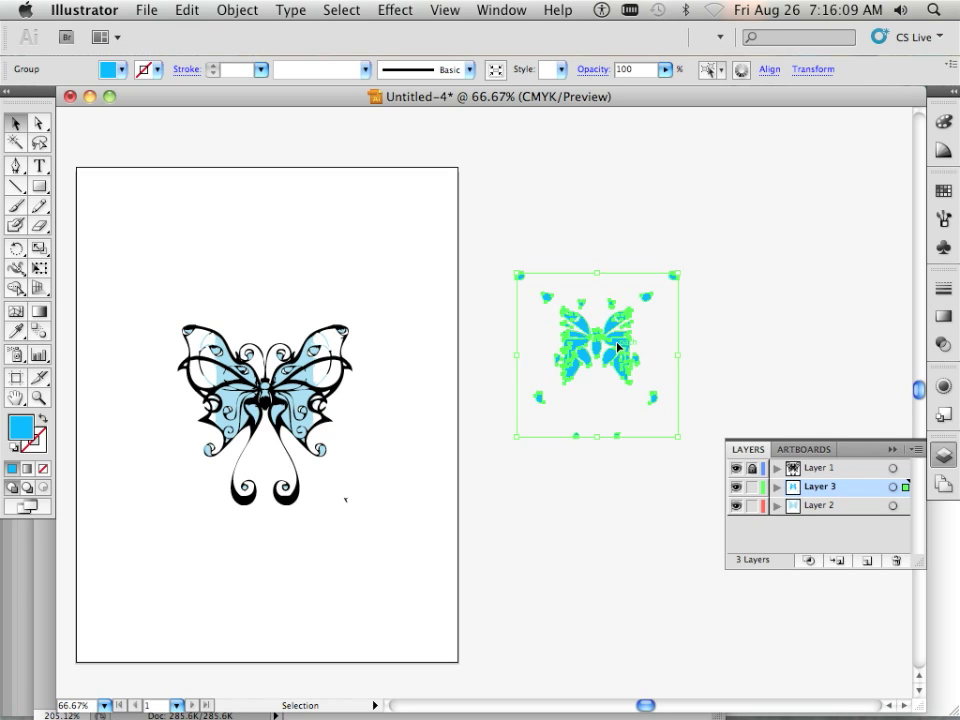
drag(618, 347, 272, 418)
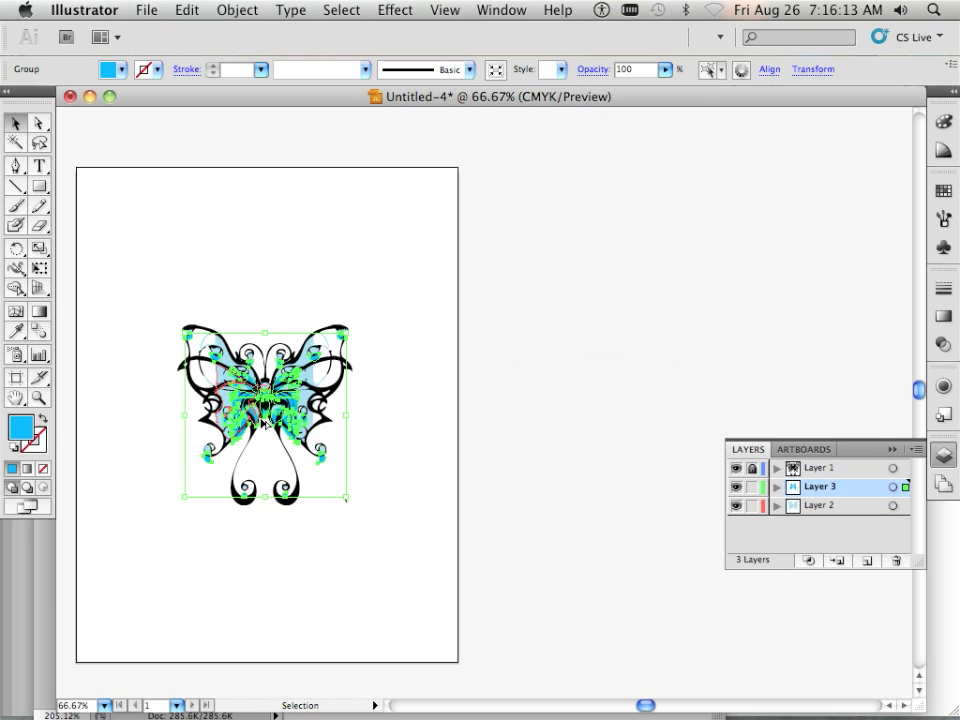
scroll(272, 418, up, 2)
scroll(272, 422, up, 2)
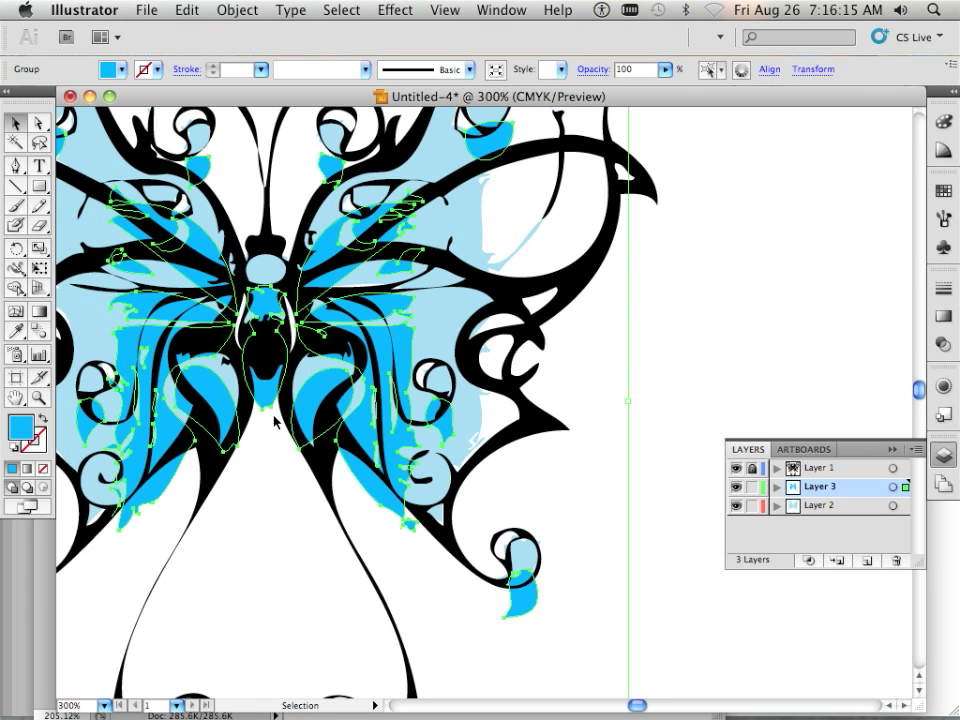
key(Up)
key(Up)
key(Up)
key(Up)
key(Up)
key(Up)
key(Up)
key(Up)
key(Up)
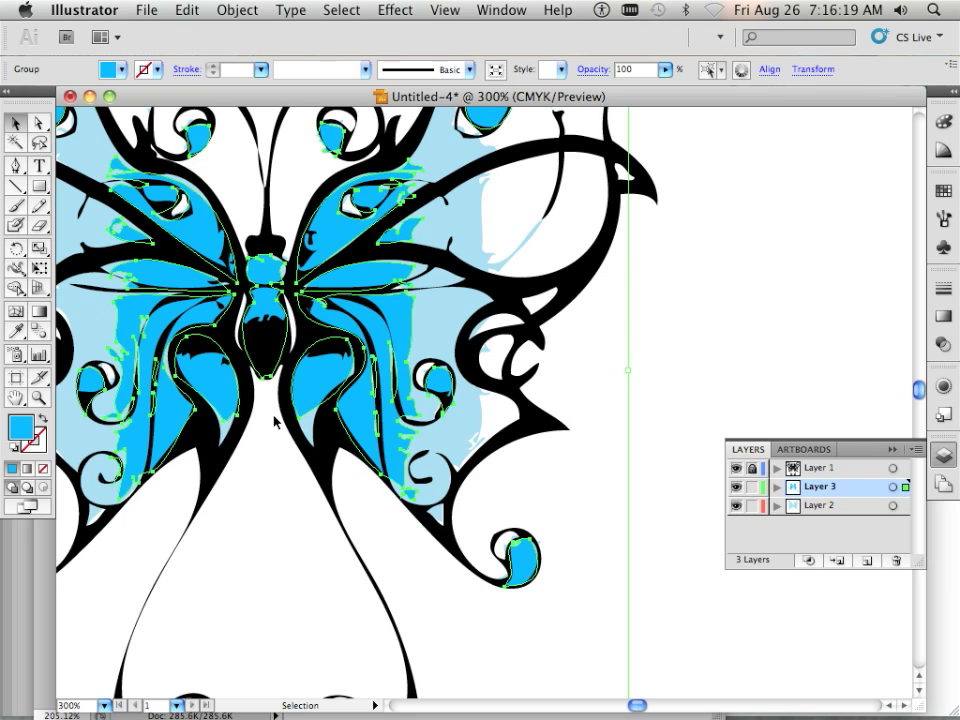
key(Up)
key(Up)
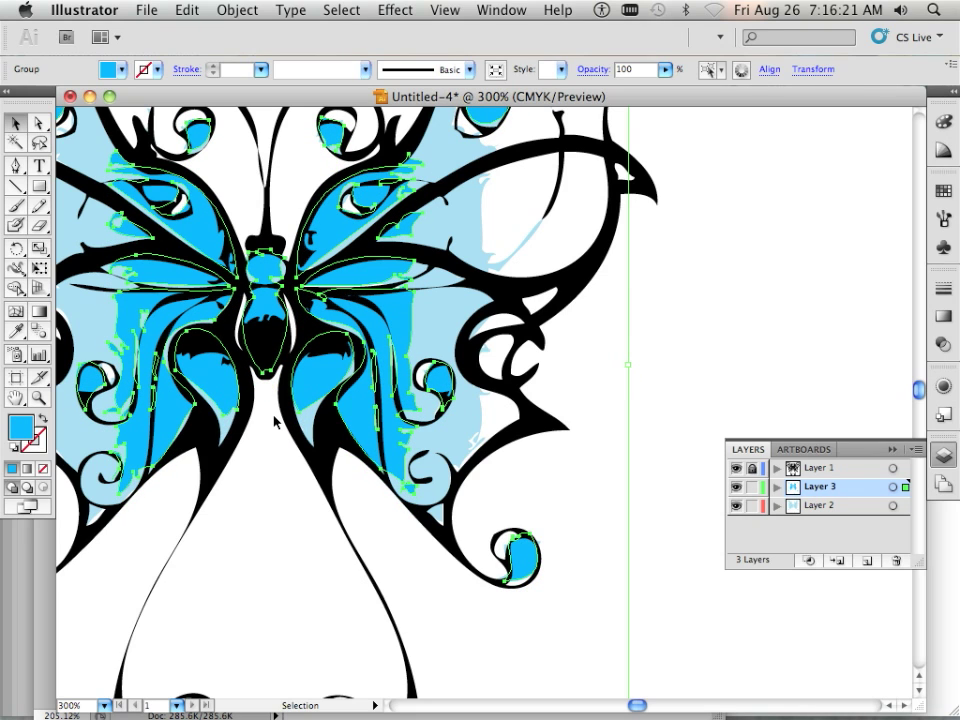
click(690, 495)
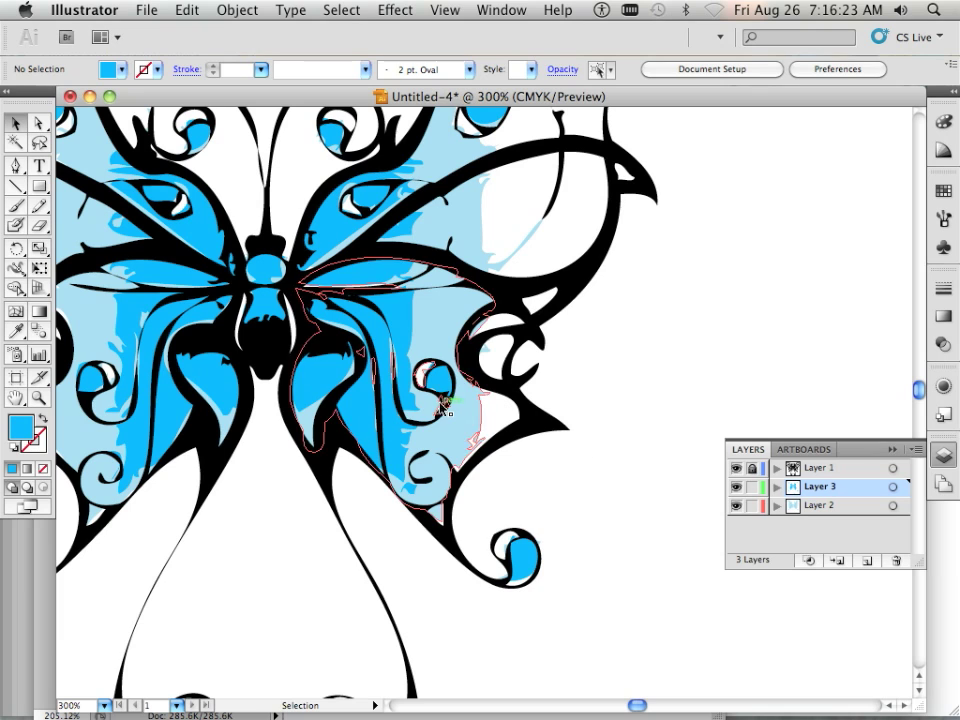
Select the group of cyan shapes on the butterfly and activate the Blob Brush for painting in that colour
drag(261, 393, 381, 490)
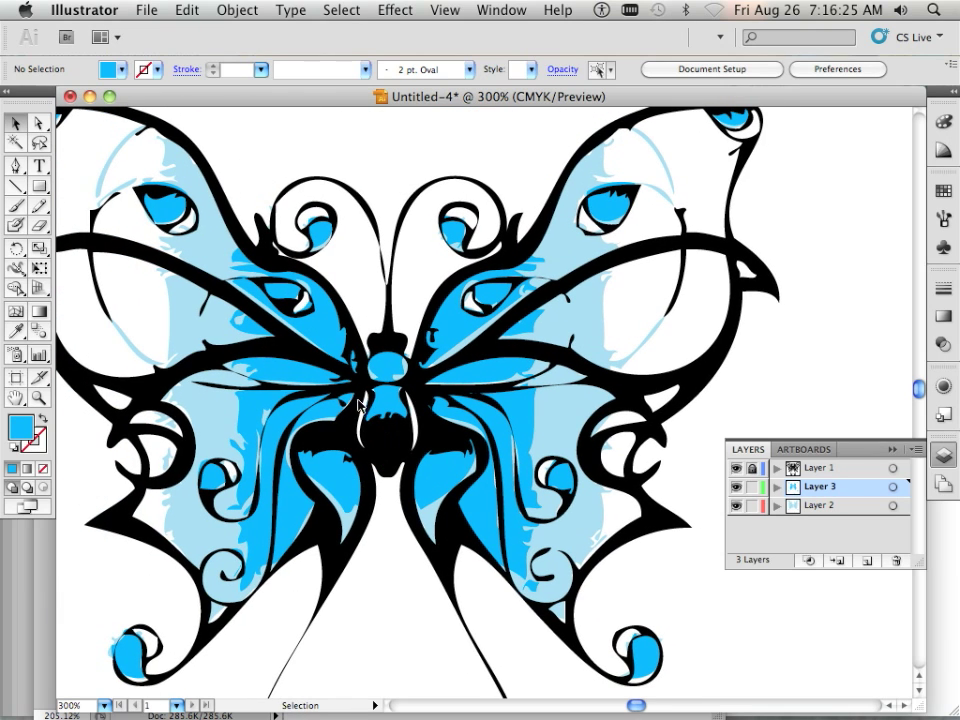
click(310, 380)
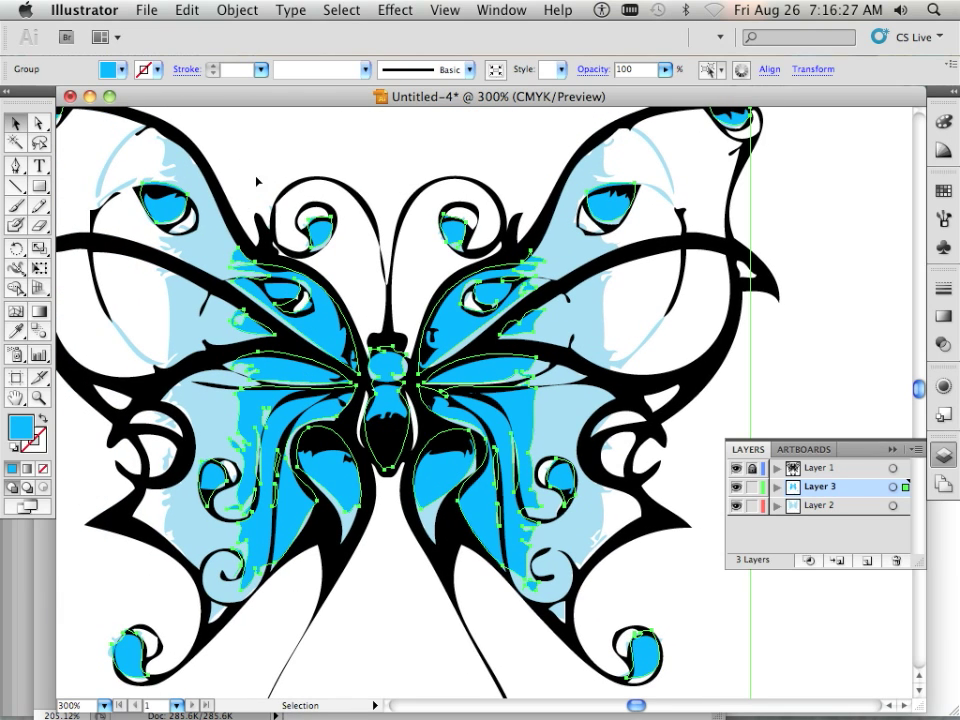
click(17, 225)
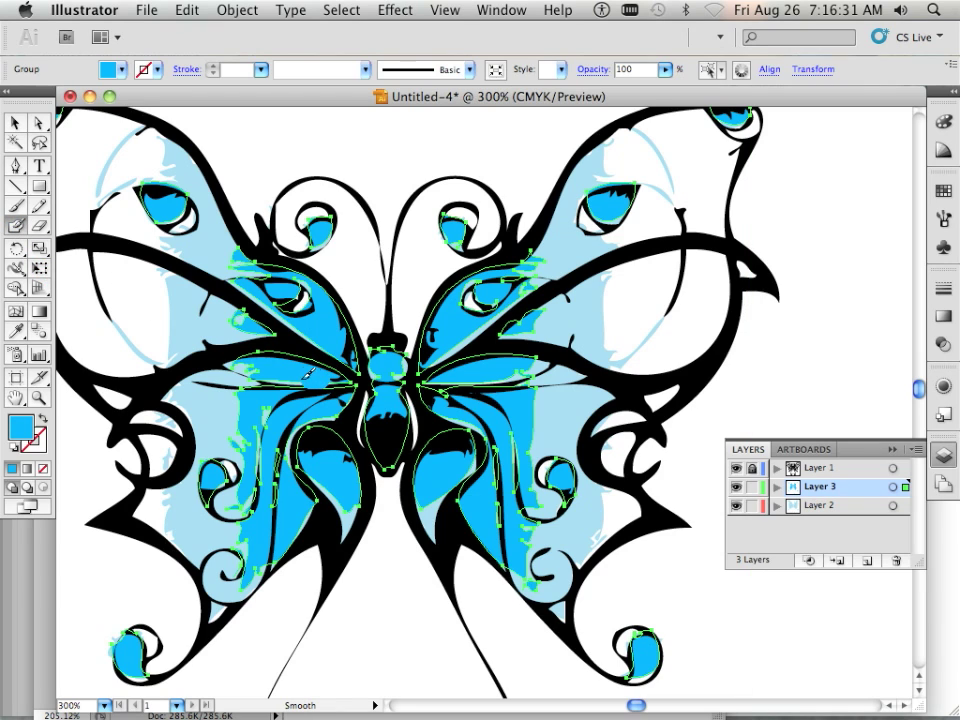
Try painting cyan over the inner areas of both wings beside the body with the Blob Brush
mouse_move(305, 377)
mouse_down()
mouse_move(290, 384)
mouse_move(274, 426)
mouse_move(336, 424)
mouse_move(291, 441)
mouse_up()
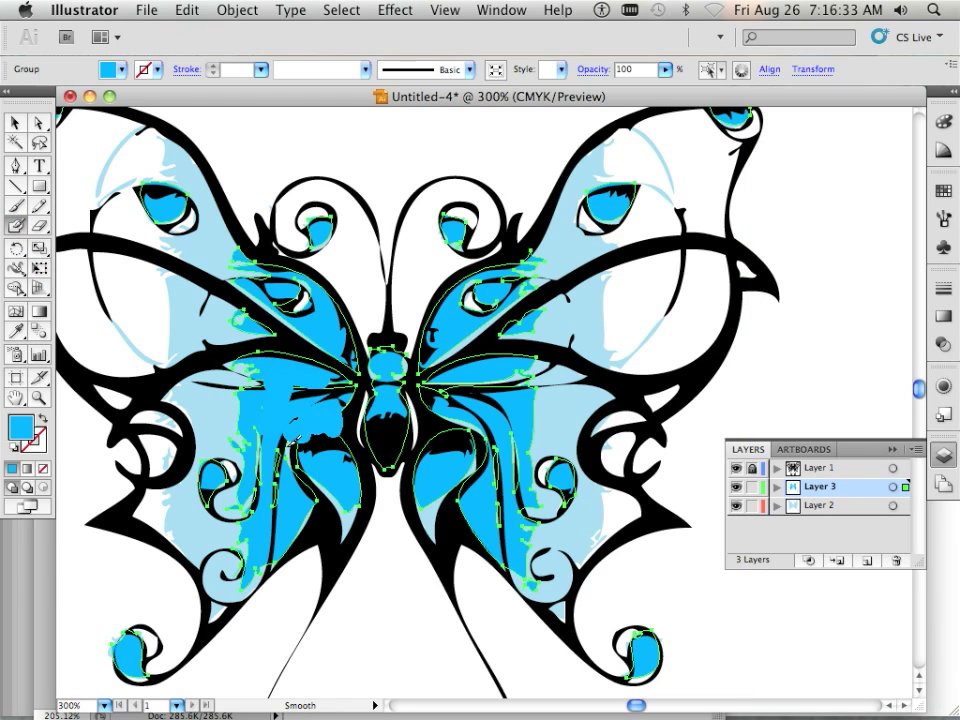
key(super+shift+a)
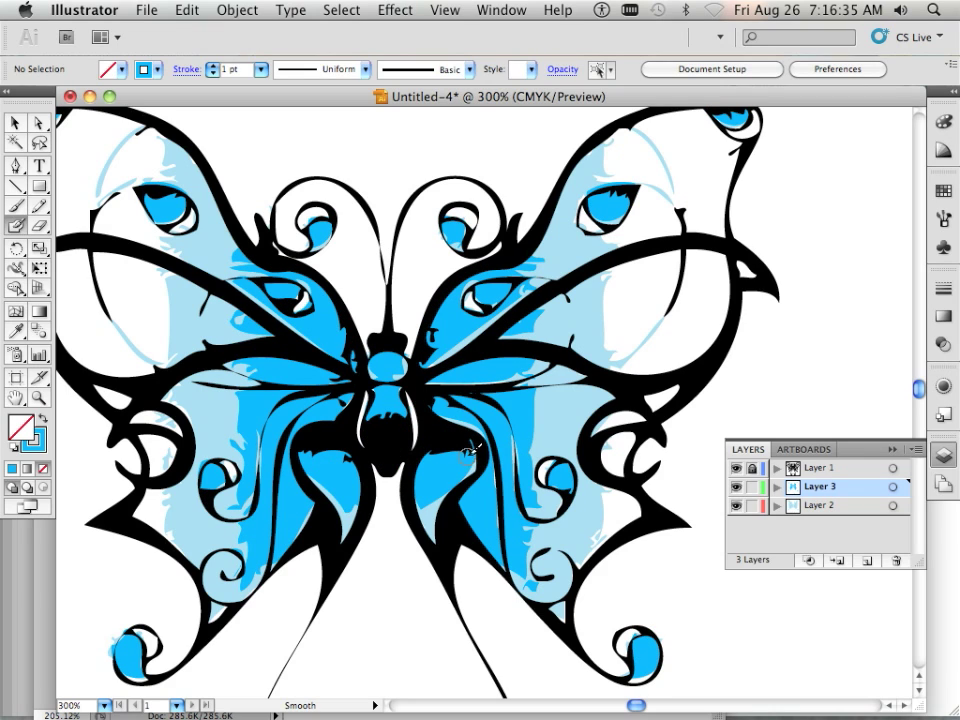
mouse_move(466, 452)
mouse_down()
mouse_move(491, 433)
mouse_move(448, 391)
mouse_move(453, 376)
mouse_move(504, 358)
mouse_move(446, 360)
mouse_up()
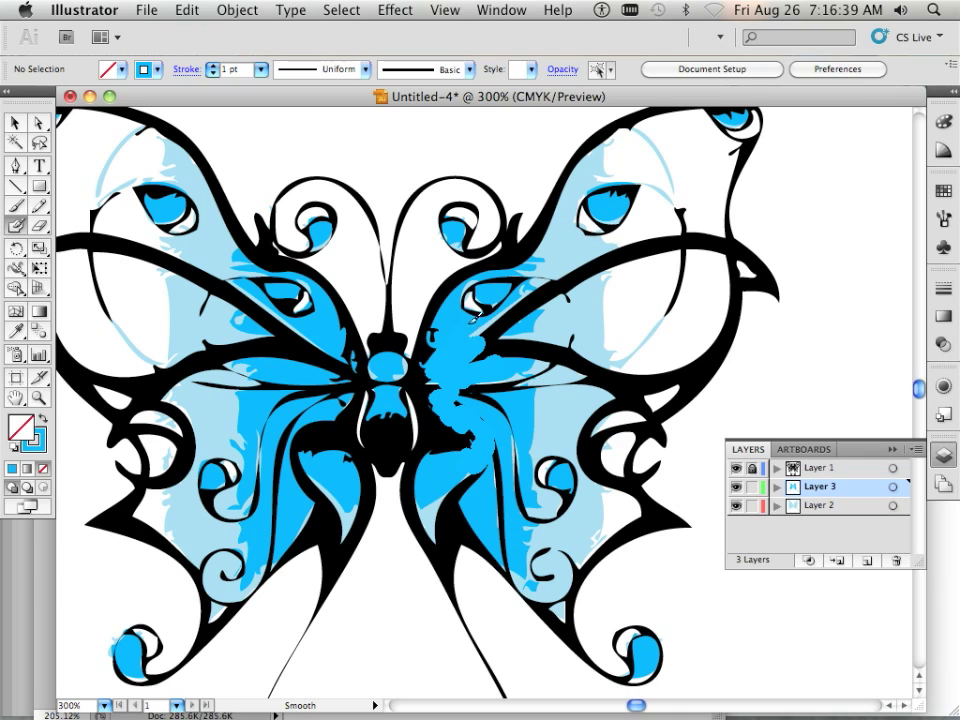
key(super+z)
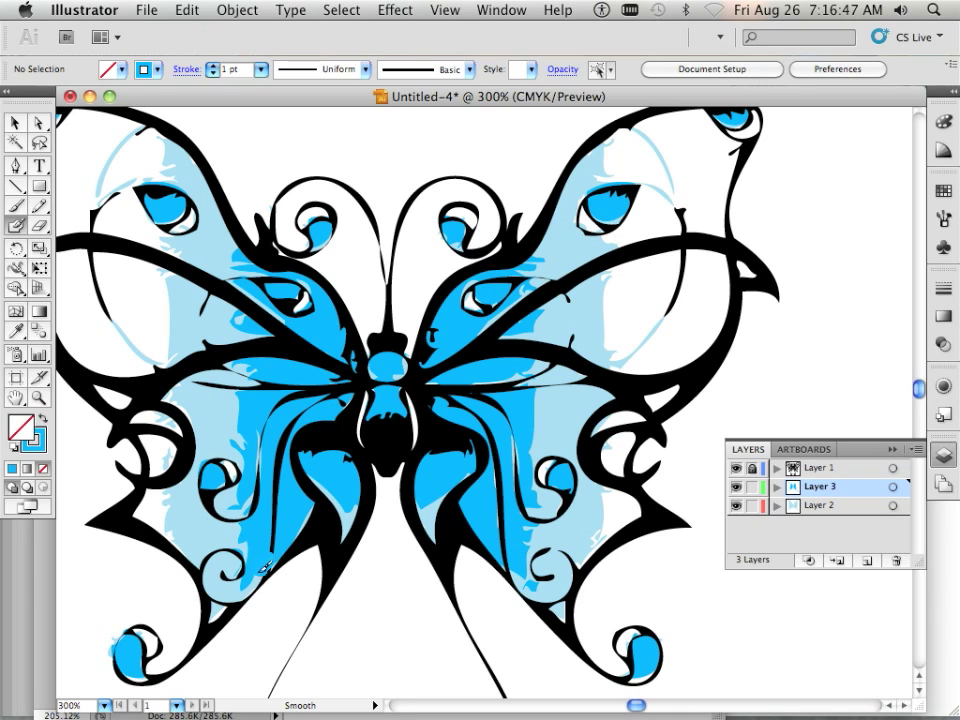
Paint cyan with the Blob Brush to fill the gaps in the lower wing areas and the butterfly's head
mouse_move(262, 571)
mouse_down()
mouse_move(253, 582)
mouse_move(280, 550)
mouse_up()
drag(313, 509, 314, 501)
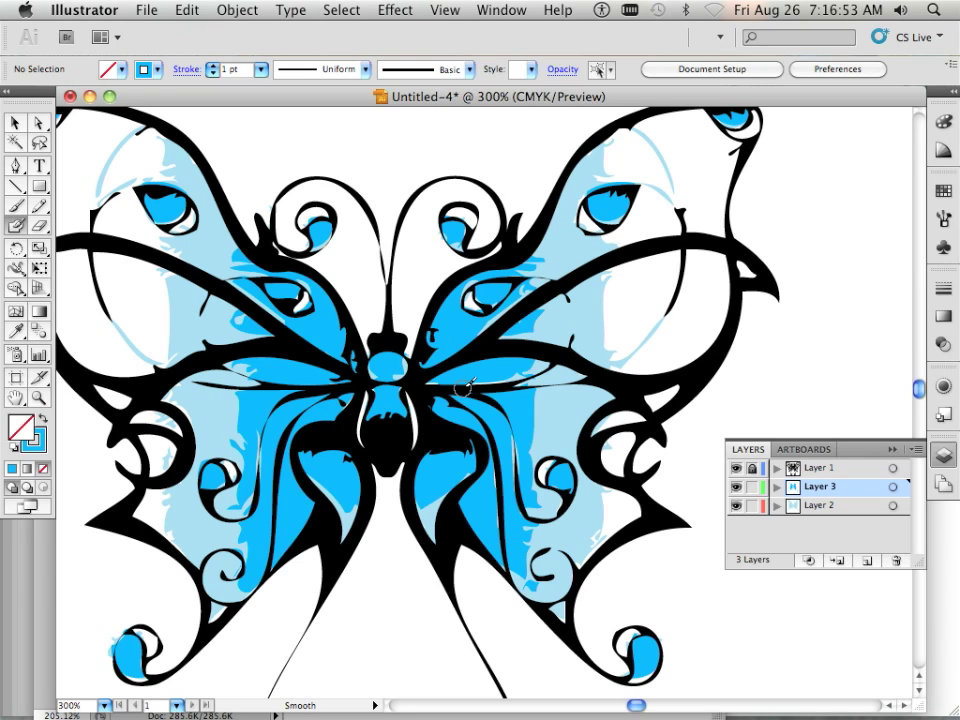
drag(385, 356, 402, 370)
key(])
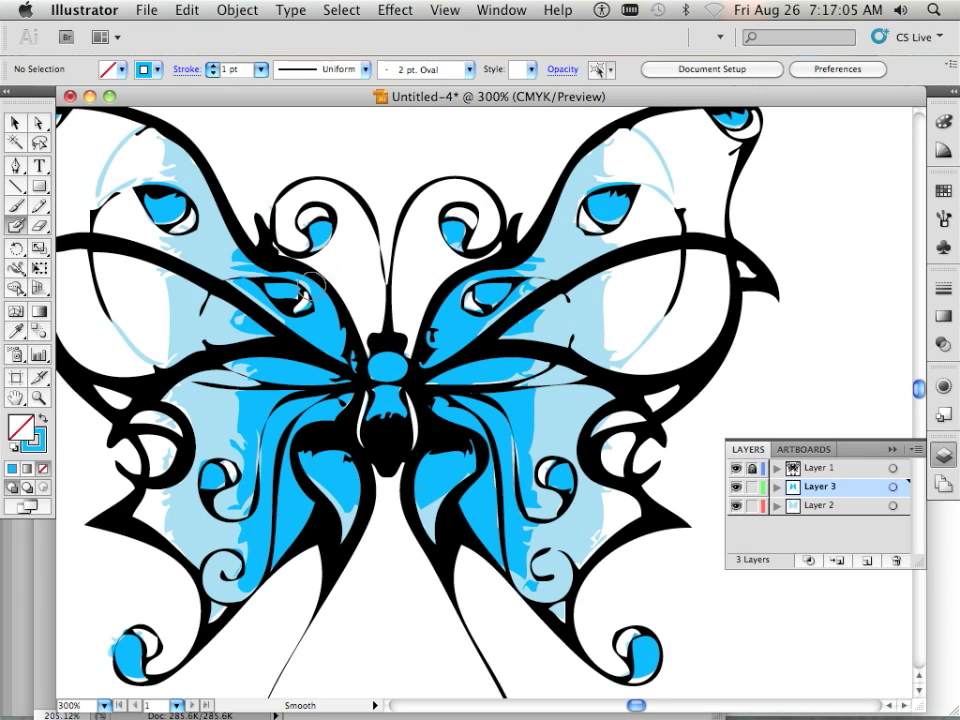
key(b)
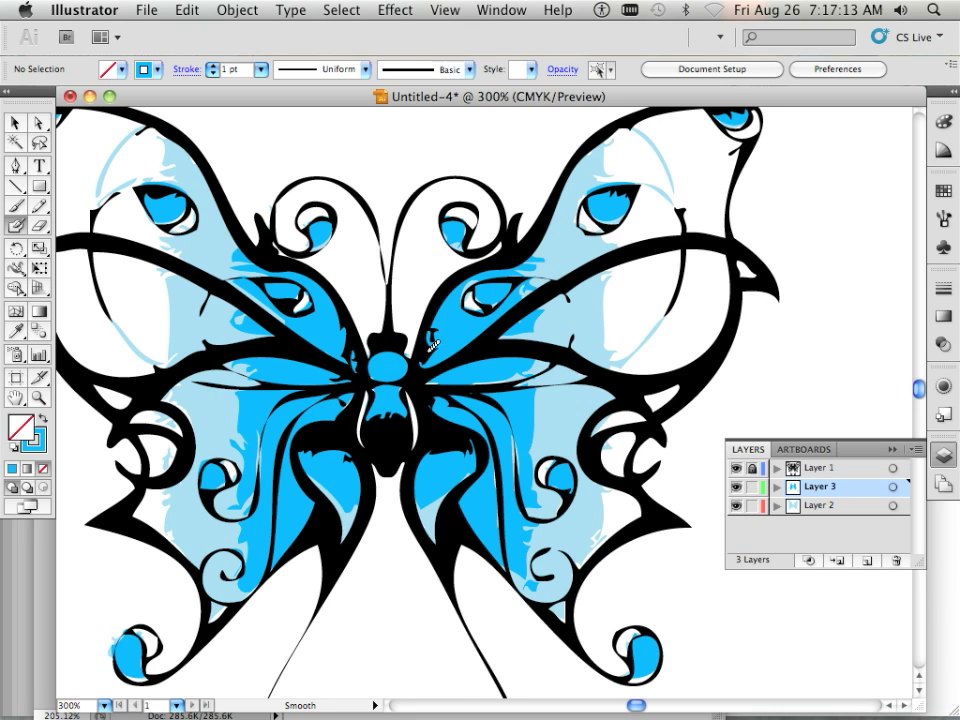
Examine the whole butterfly artwork at 200% and 100% for gaps and stray colour
scroll(432, 345, down, 2)
scroll(432, 345, up, 1)
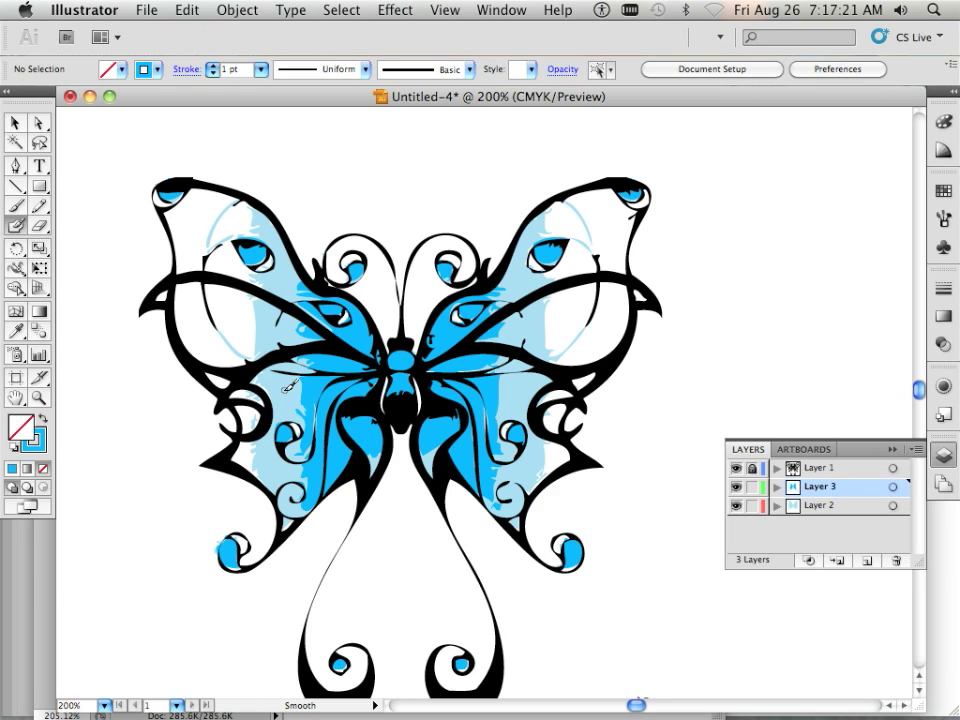
key(shift+b)
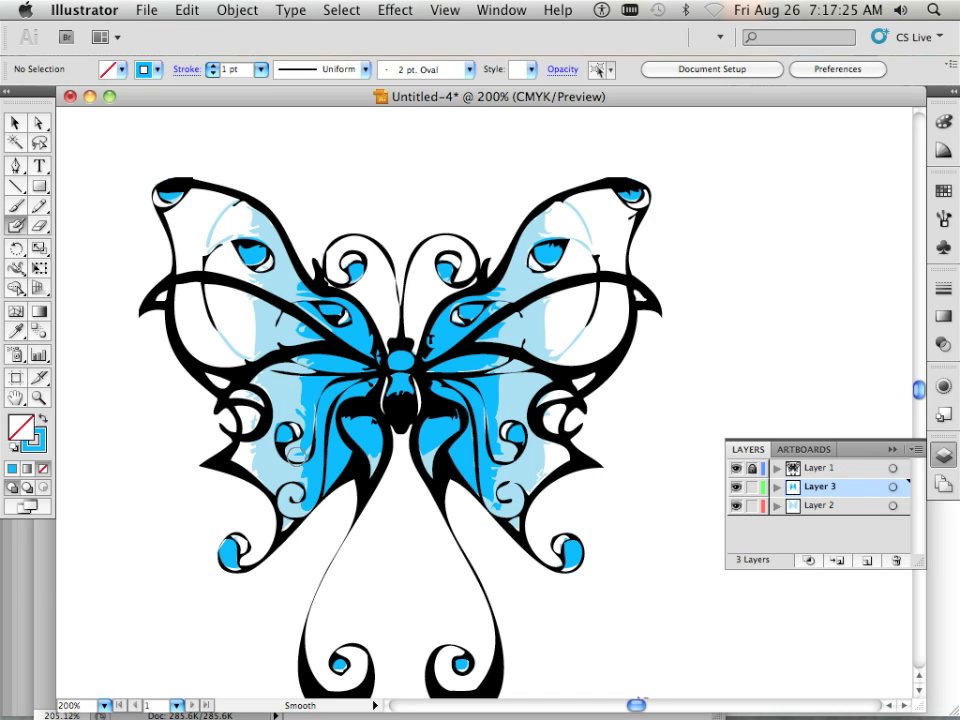
key(b)
scroll(323, 443, down, 2)
scroll(325, 443, up, 2)
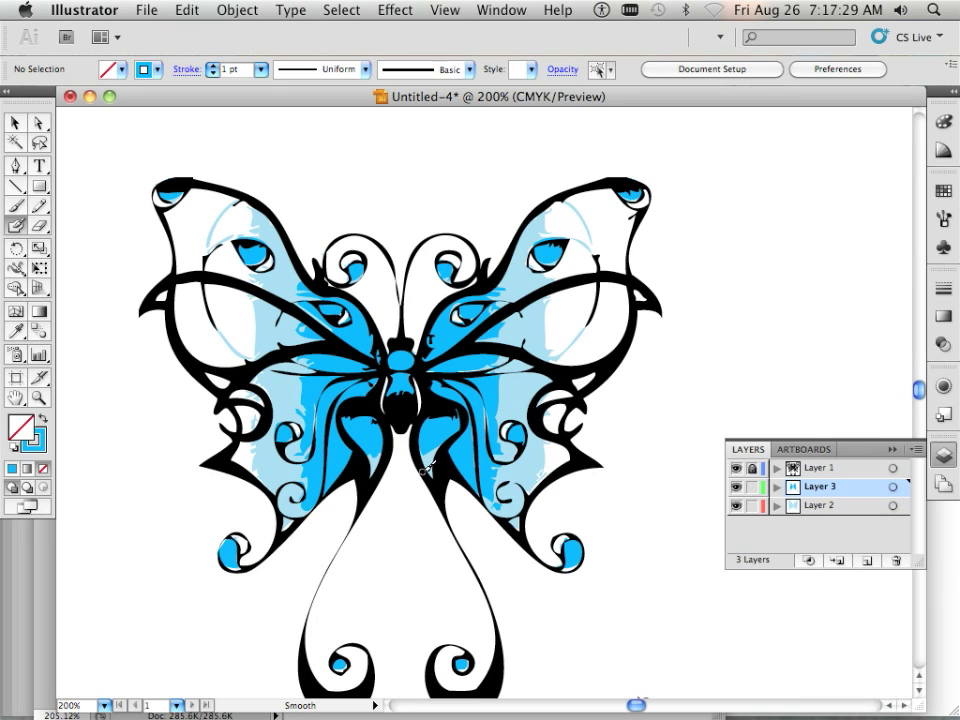
scroll(428, 466, down, 2)
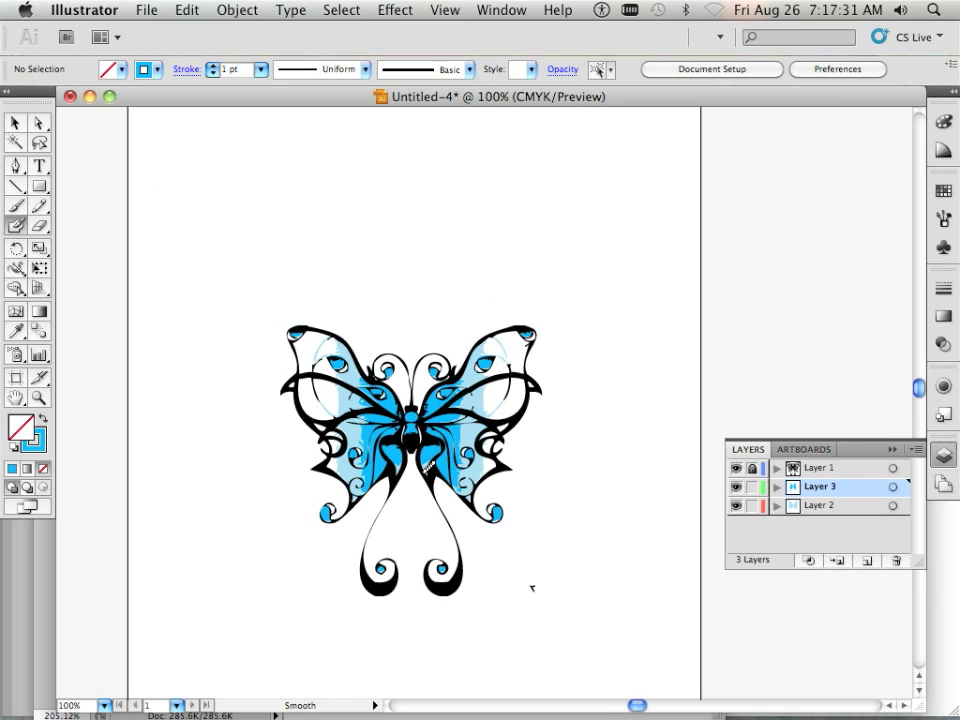
scroll(428, 466, up, 2)
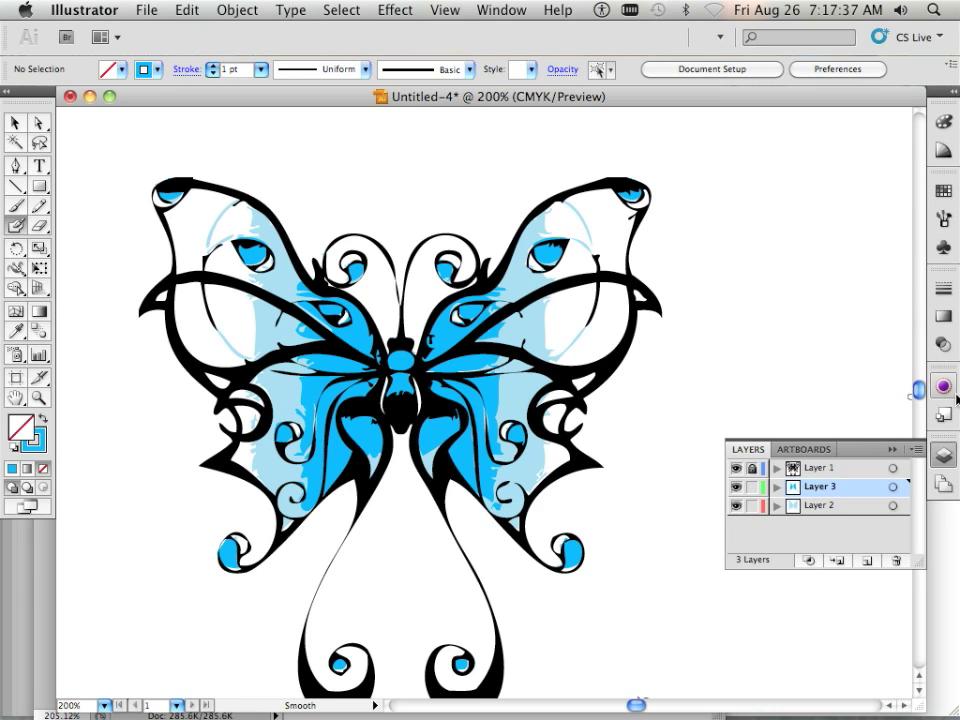
Change the saved light blue swatch, C=36 M=2 Y=6 K=0, to a spot color
click(944, 191)
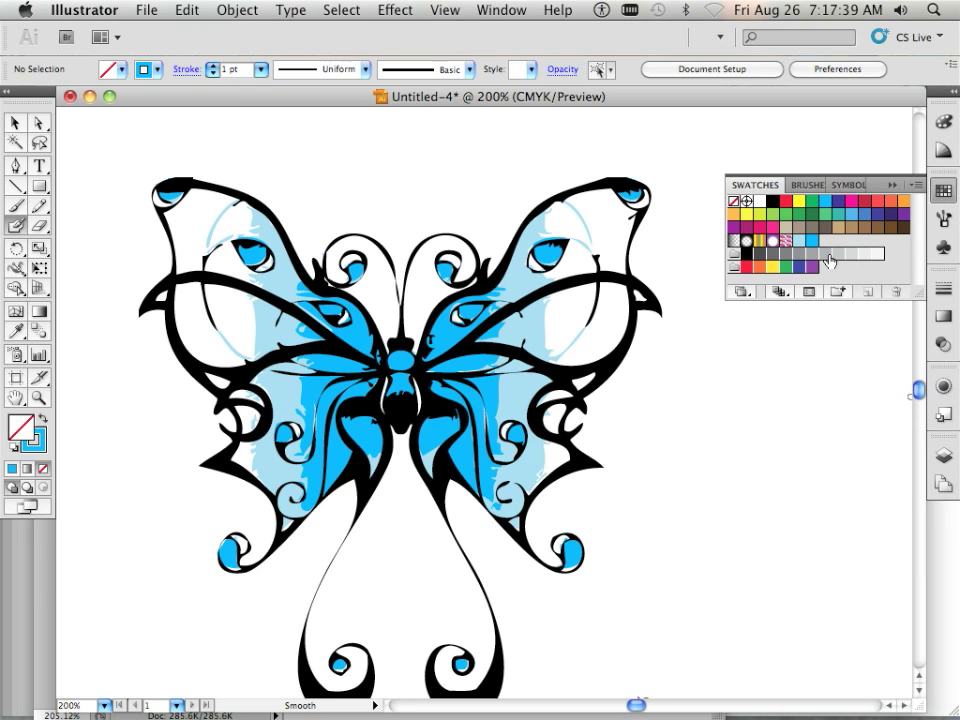
double_click(802, 244)
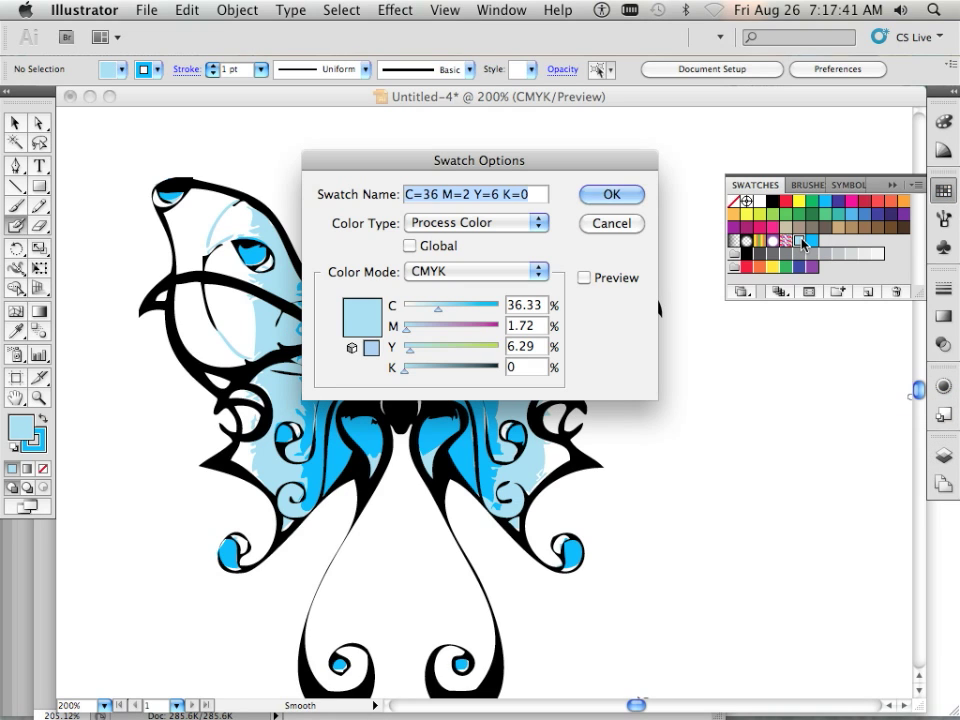
click(540, 276)
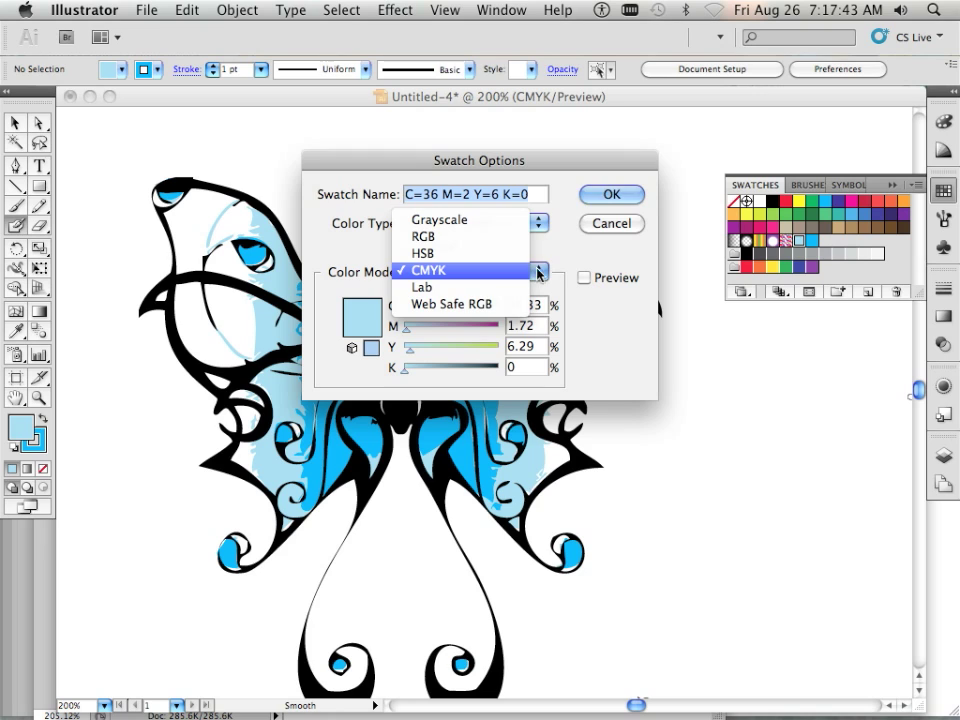
click(536, 270)
click(530, 223)
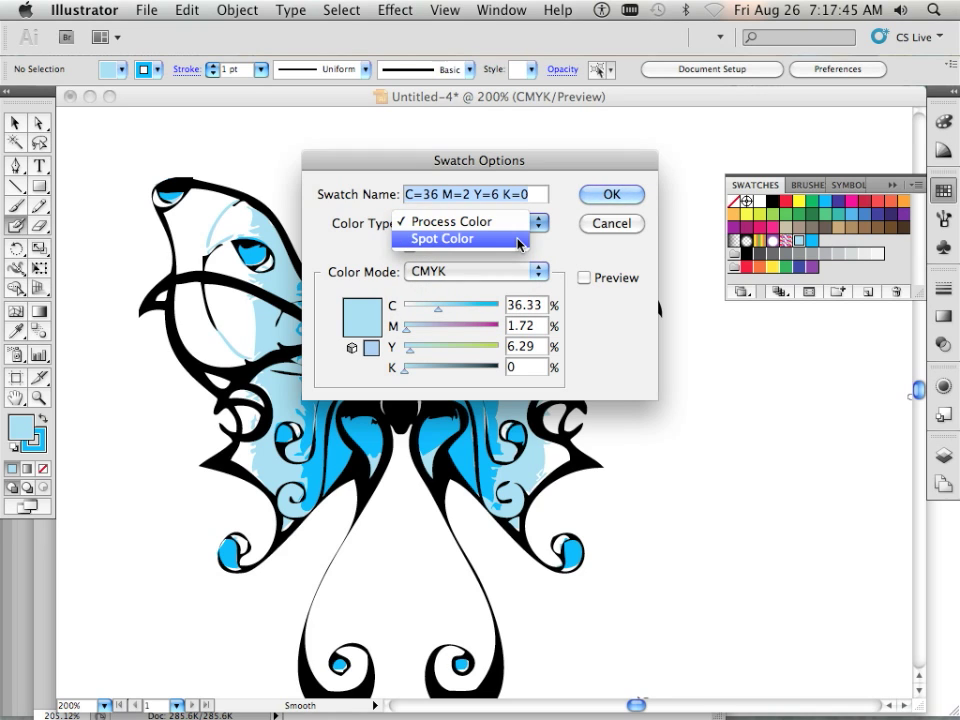
click(514, 240)
click(611, 194)
Change the saved cyan swatch, C=100 M=0 Y=0 K=0, to a spot color
double_click(812, 243)
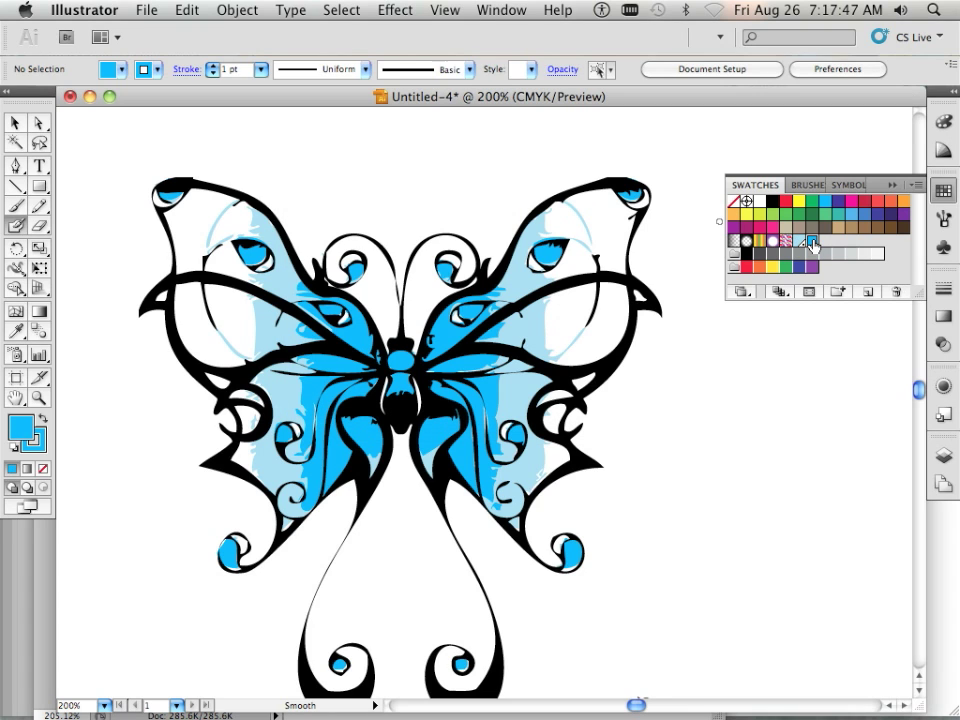
click(537, 223)
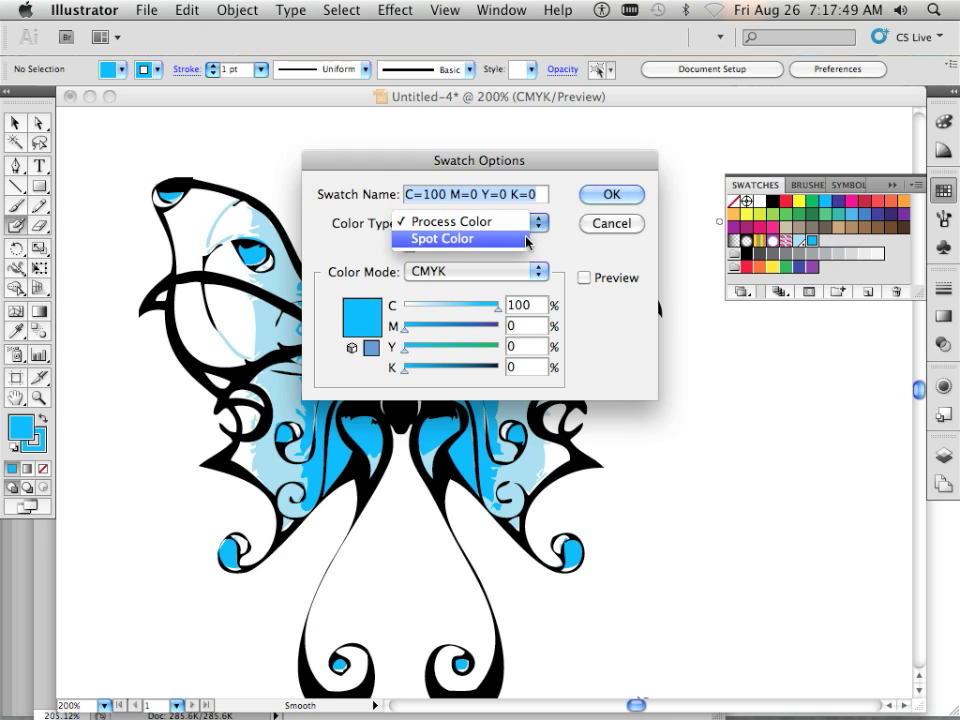
click(466, 239)
click(613, 196)
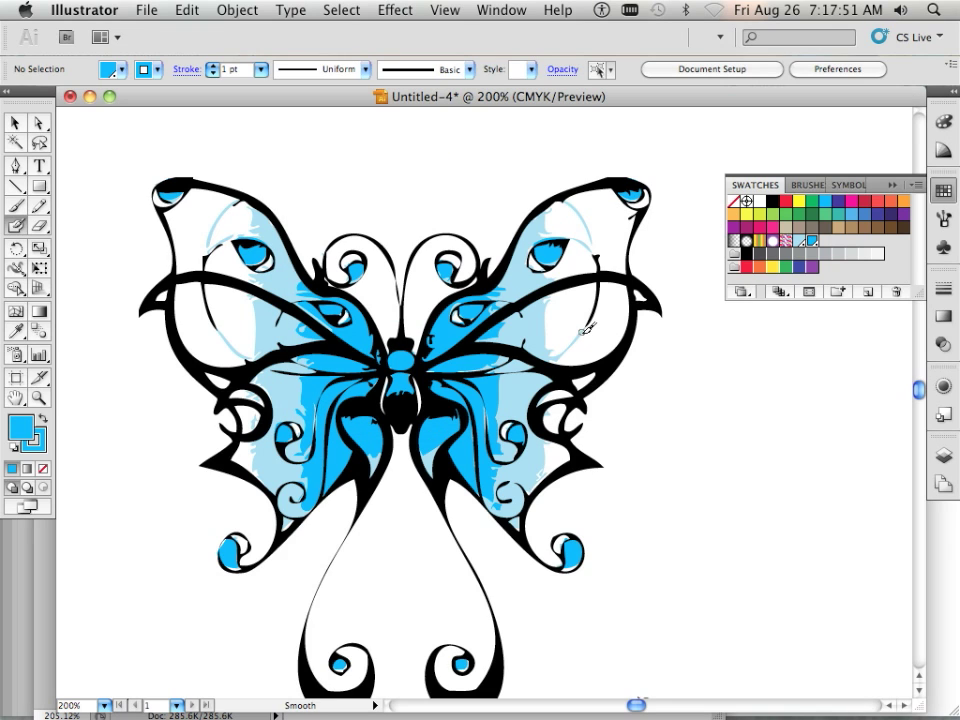
Open the print settings and set the output mode to Separations (Host-Based)
click(144, 9)
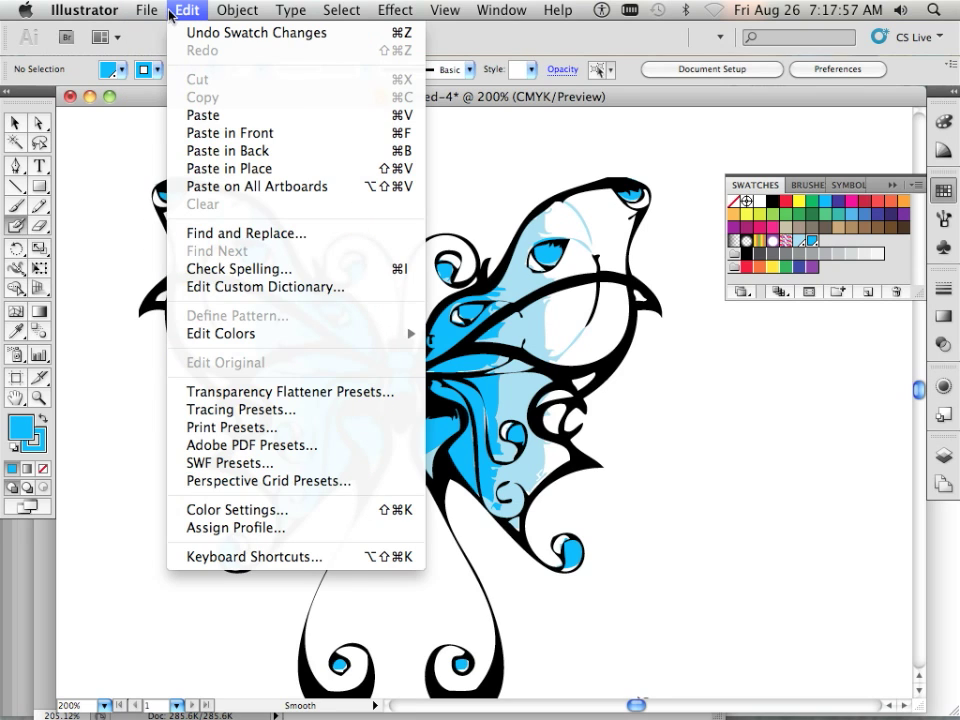
click(258, 505)
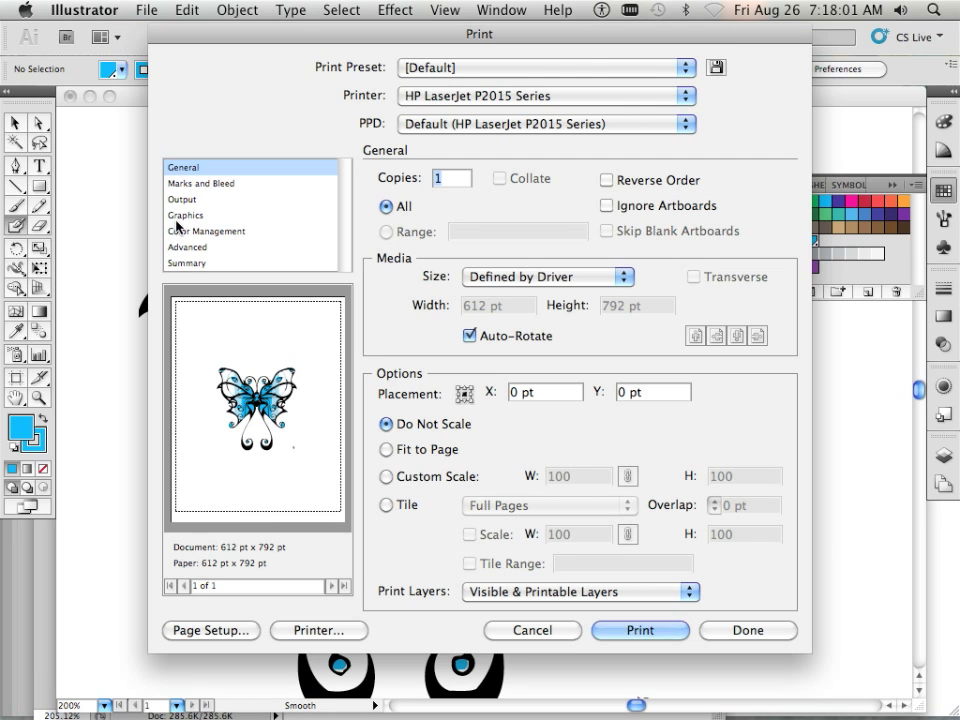
click(197, 201)
click(525, 178)
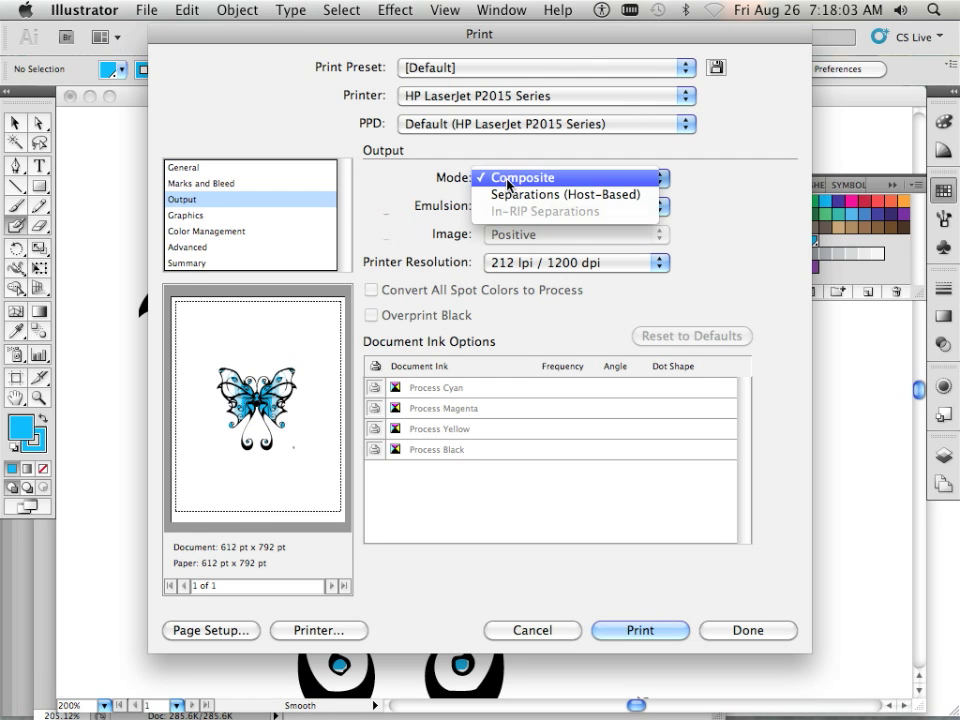
click(510, 195)
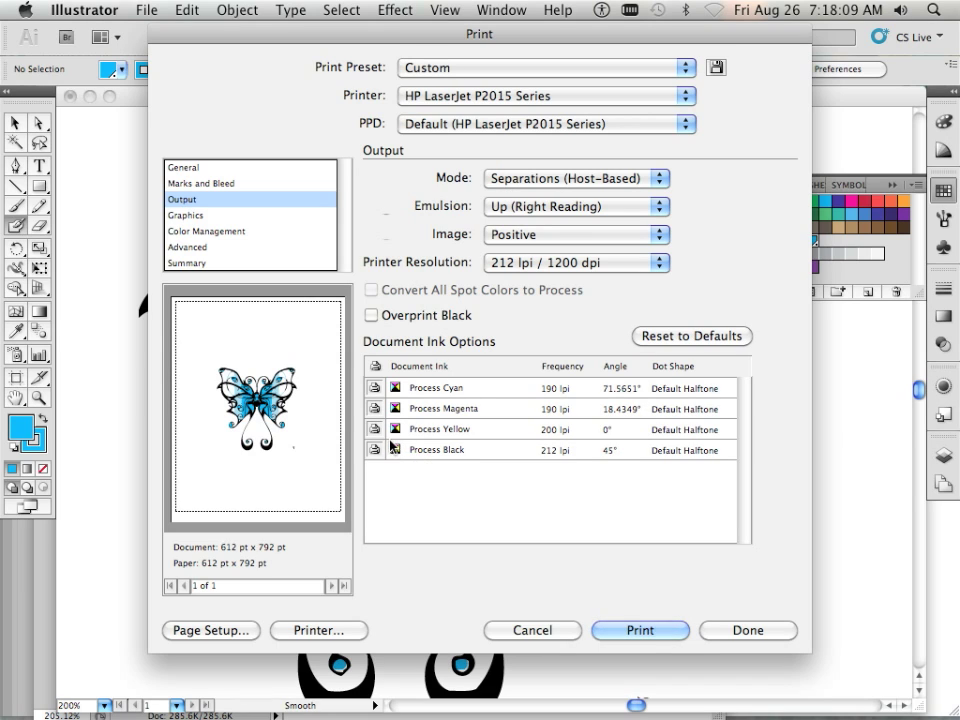
Exclude the Process Cyan, Process Magenta and Process Yellow inks from printing, keeping the separations mode
click(374, 388)
click(374, 408)
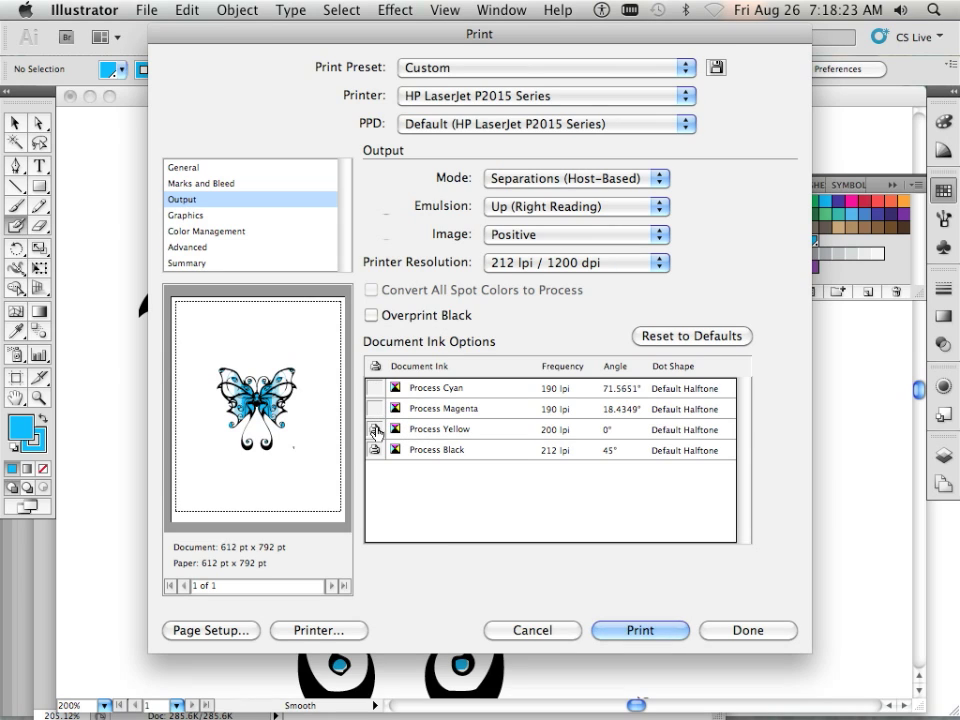
click(375, 430)
click(662, 180)
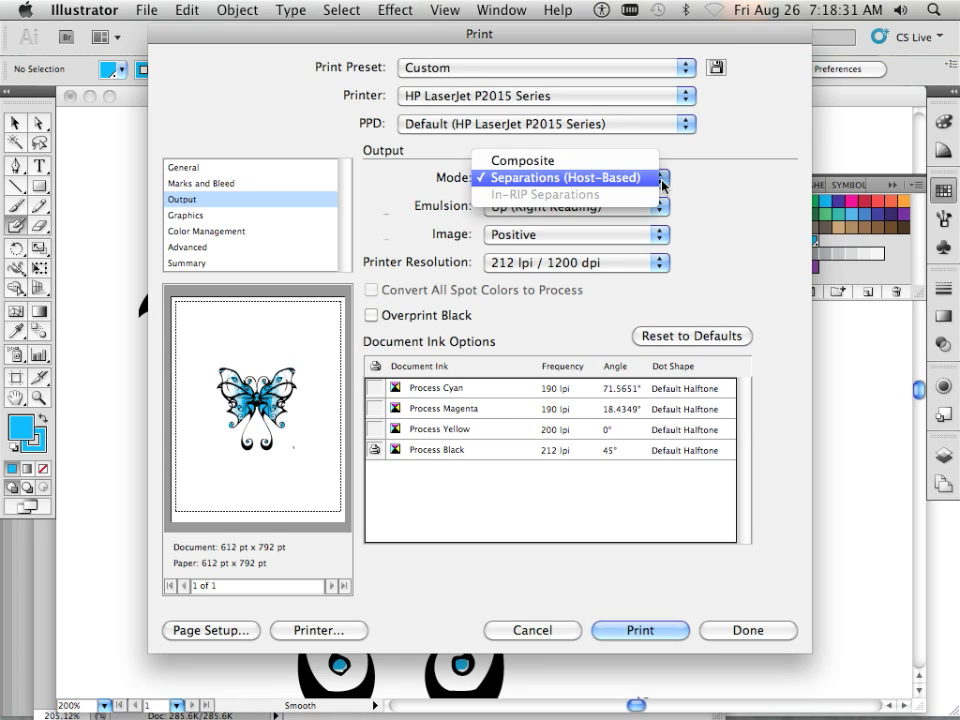
click(580, 179)
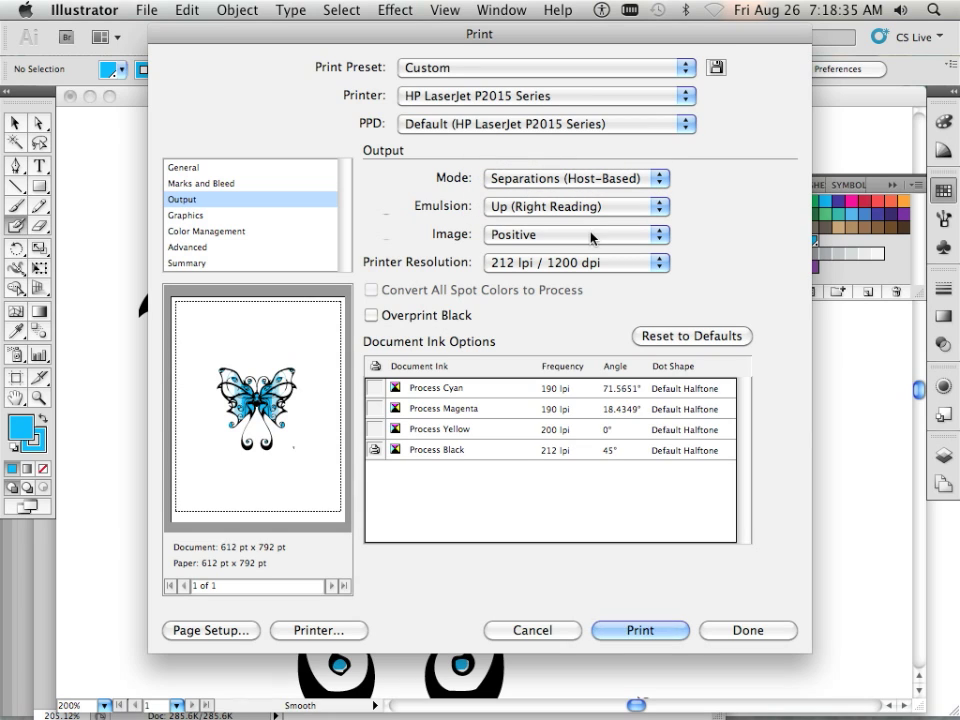
Print the Process Black separation with the image kept as Positive
click(656, 238)
click(676, 225)
click(665, 631)
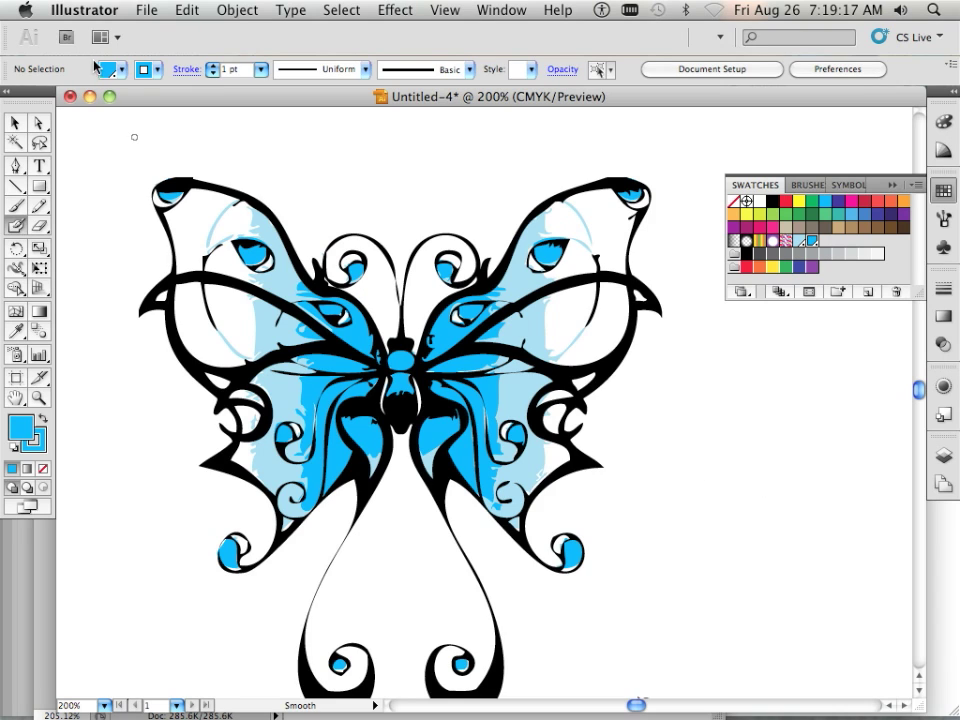
Select the group of cyan shapes on the butterfly and fill it with the saved cyan spot swatch
click(141, 8)
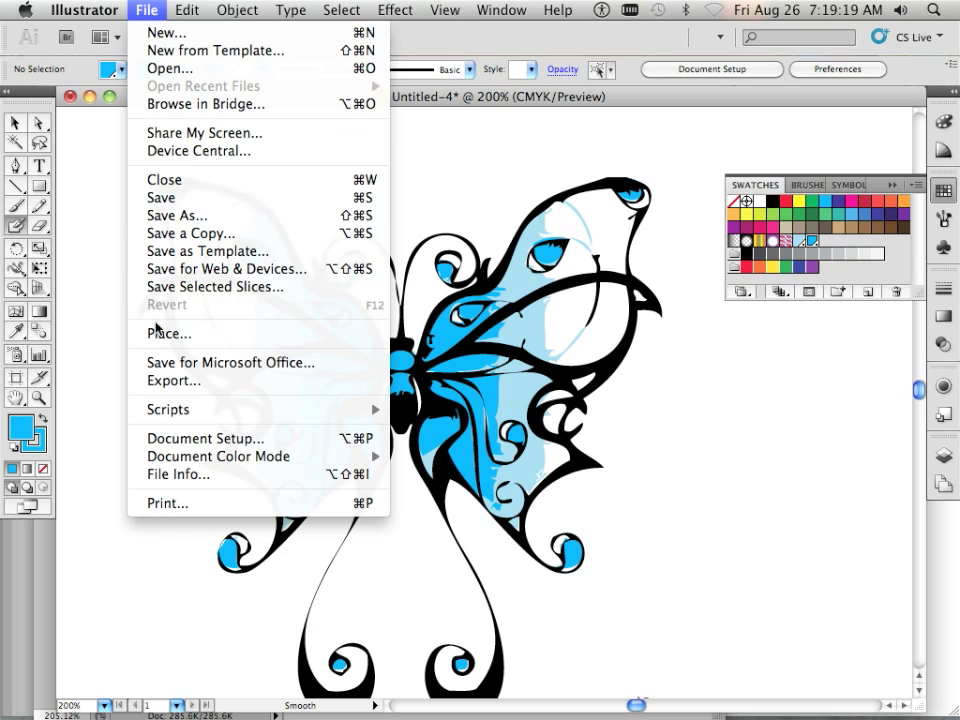
click(80, 305)
key(v)
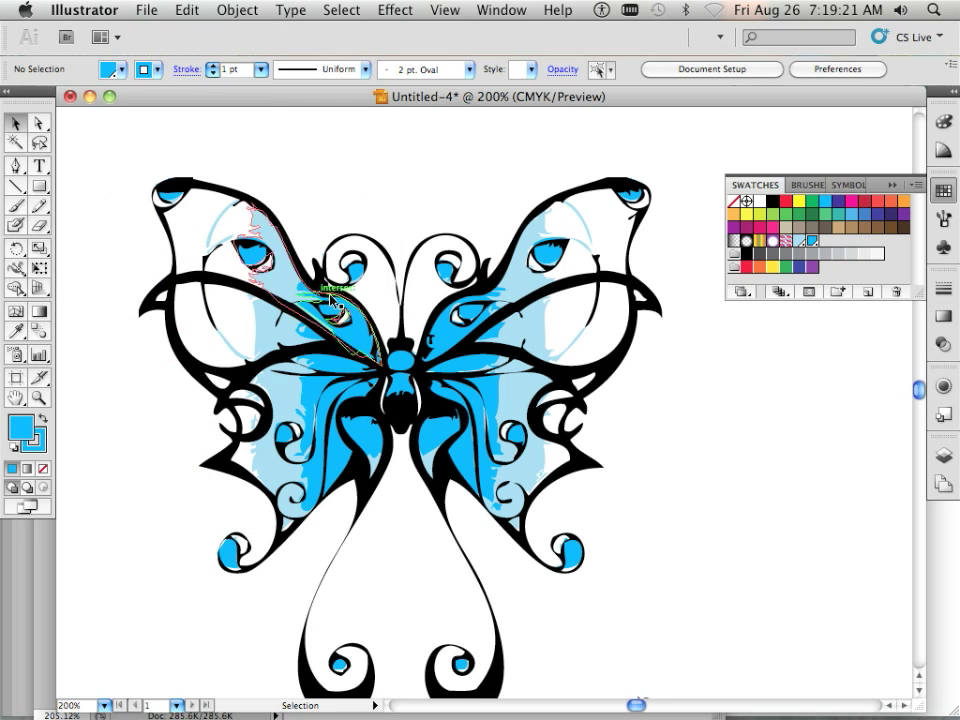
click(335, 310)
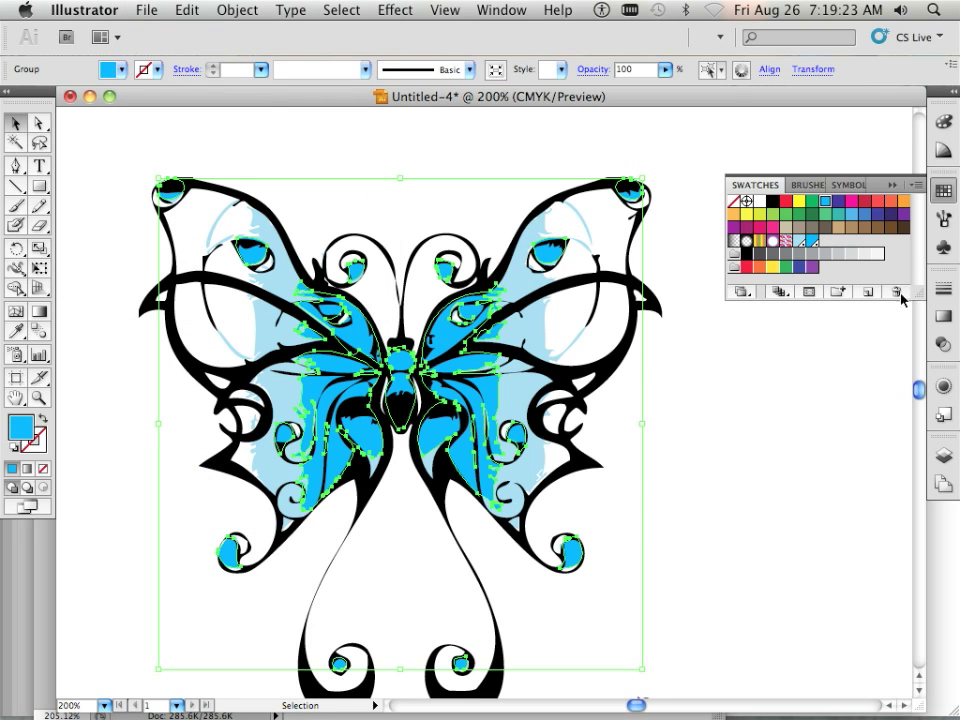
click(943, 190)
click(943, 191)
double_click(812, 242)
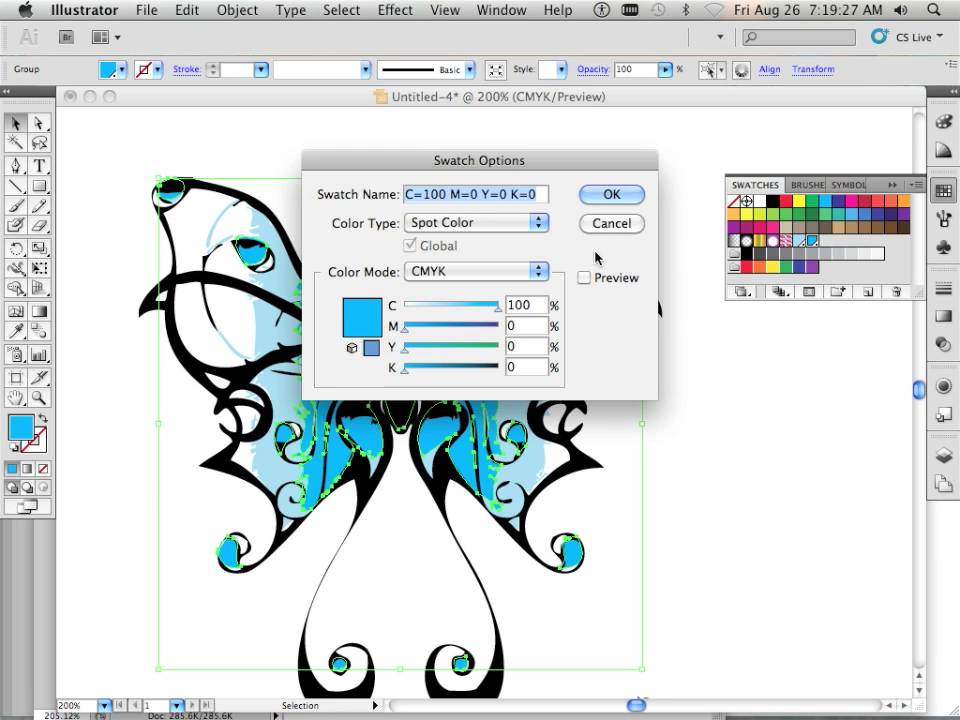
click(606, 194)
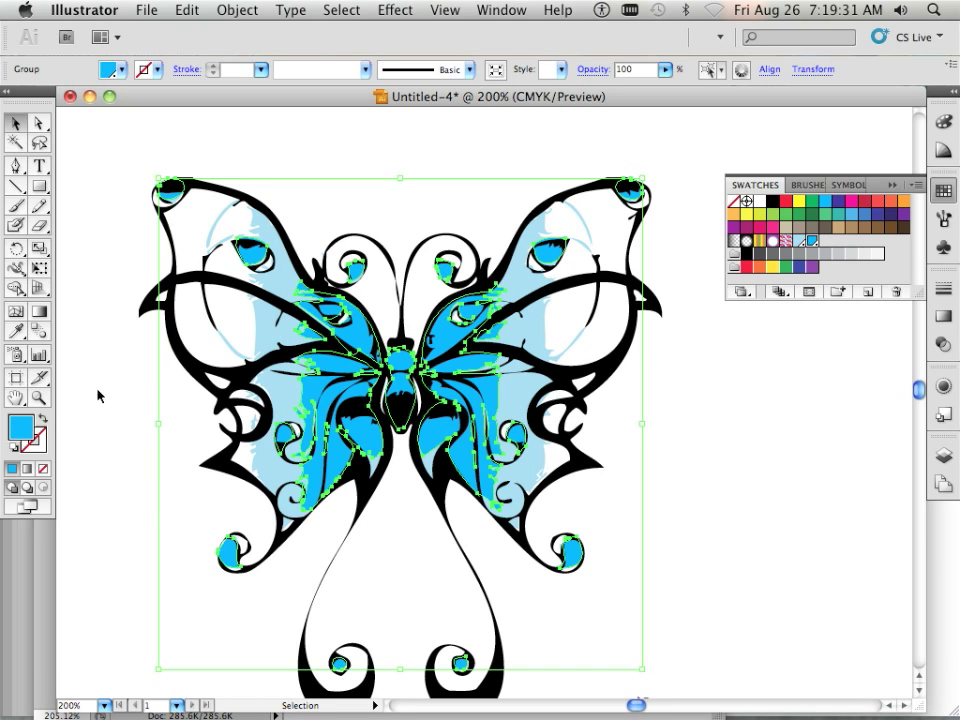
Select the group of light blue butterfly shapes and fill it with the C=36 M=2 Y=6 K=0 swatch, keeping its Spot Color type
click(738, 327)
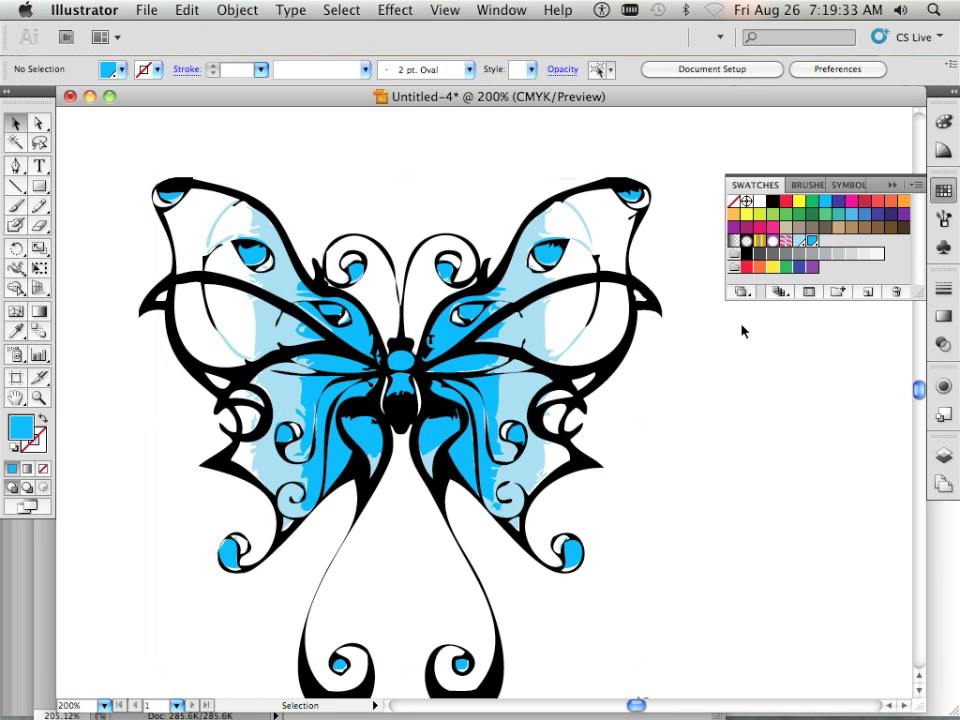
click(542, 274)
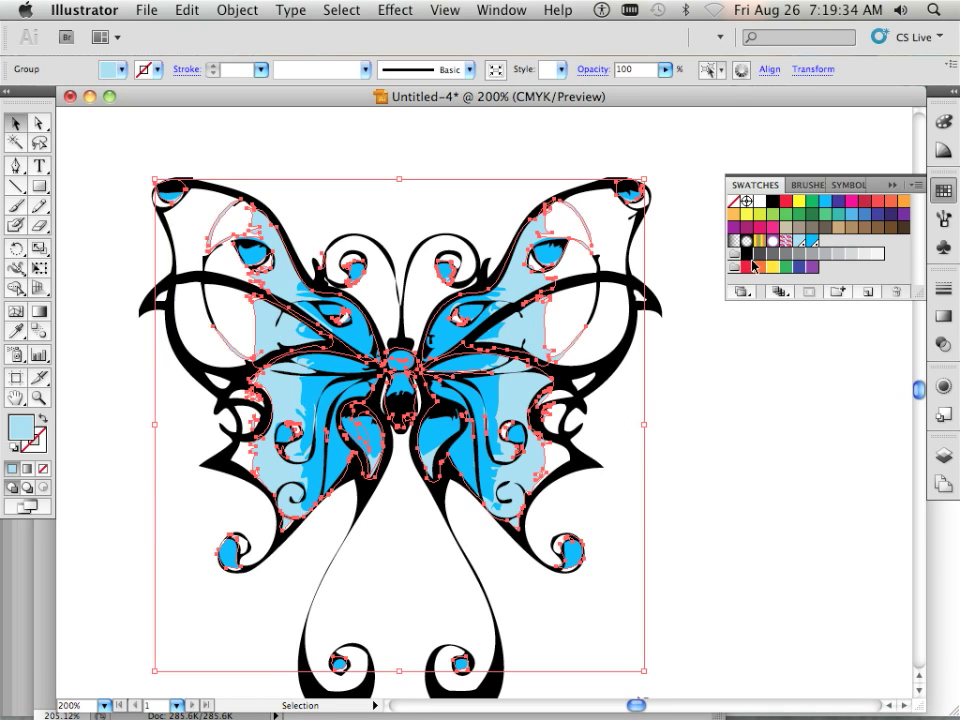
double_click(811, 243)
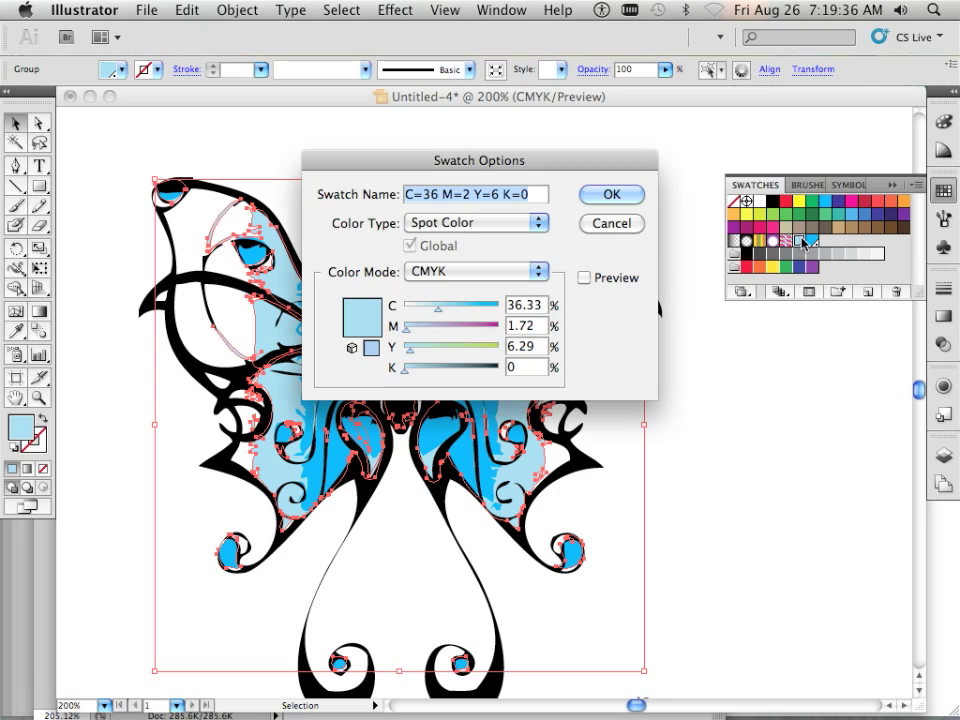
click(611, 194)
Open the Separations Preview beside the butterfly and turn on Overprint Preview
click(503, 10)
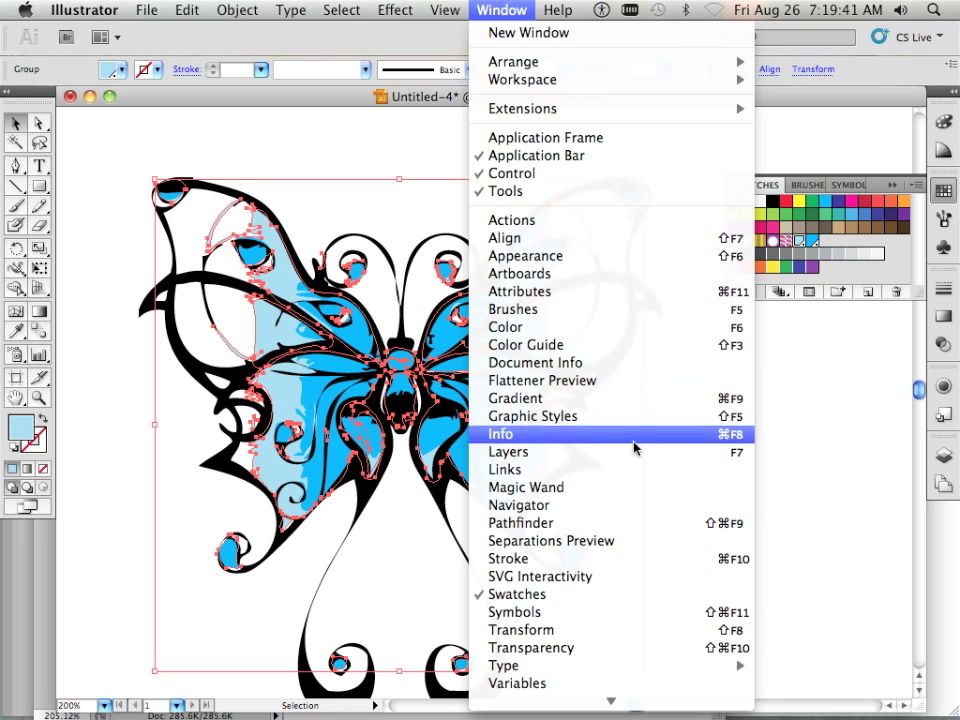
click(630, 540)
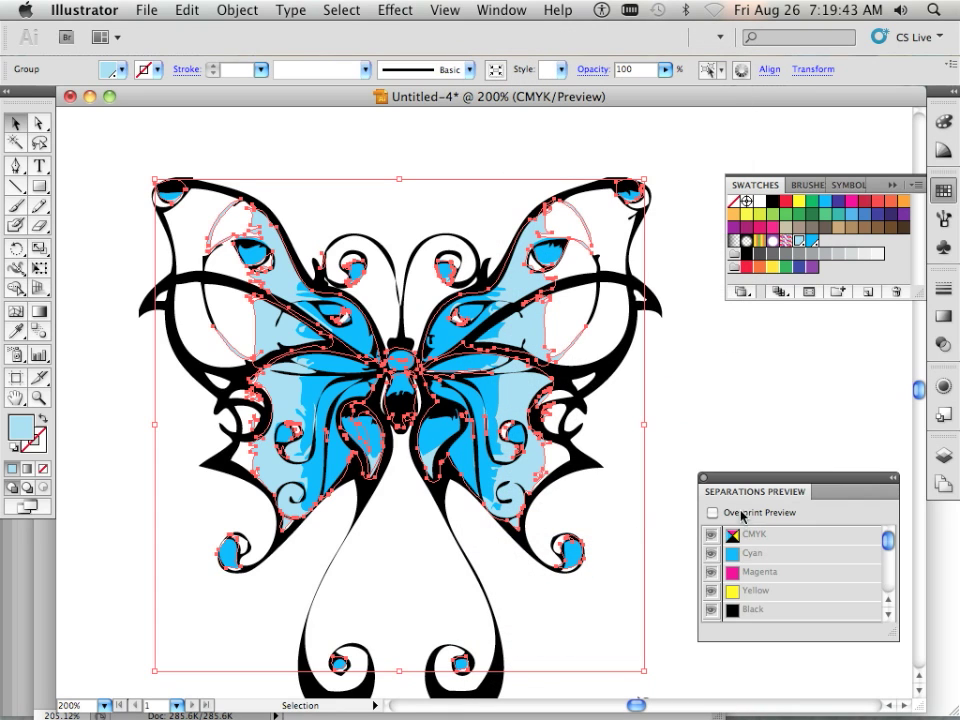
drag(744, 490, 688, 357)
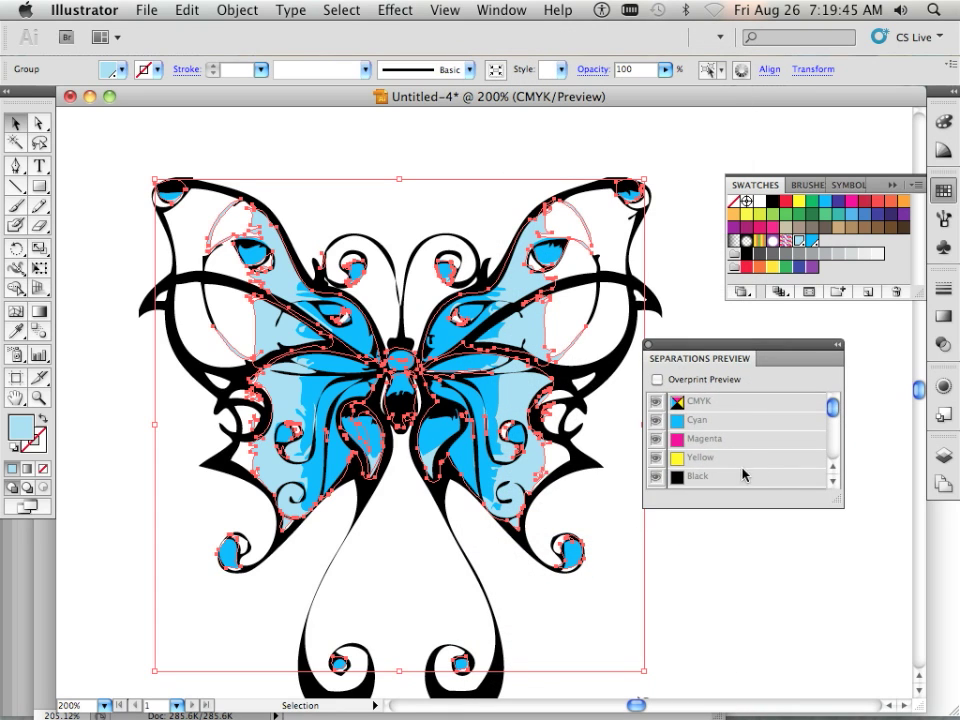
scroll(743, 474, down, 2)
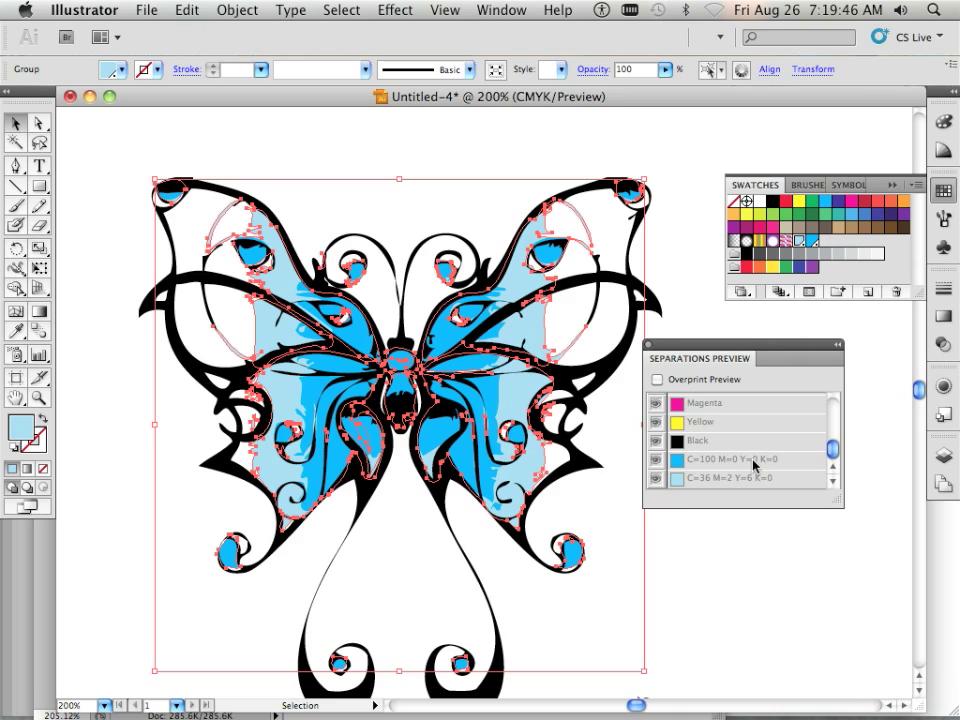
click(657, 380)
scroll(715, 472, up, 2)
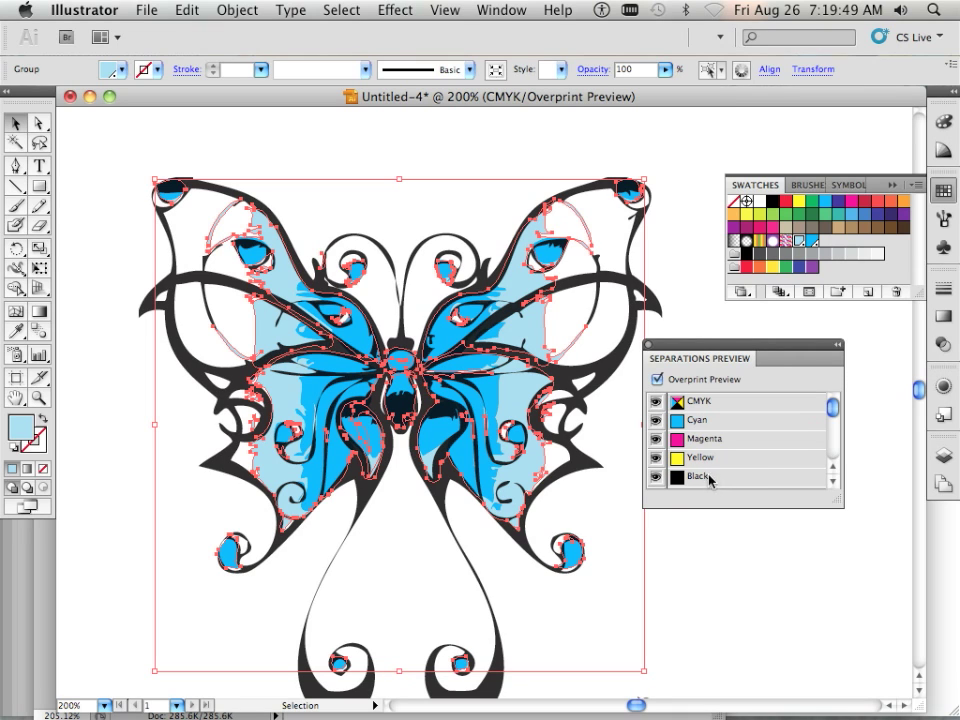
Hide all process inks in the separations preview and toggle the C=100 M=0 Y=0 K=0 spot plate off and on
alt+click(655, 418)
scroll(655, 440, down, 3)
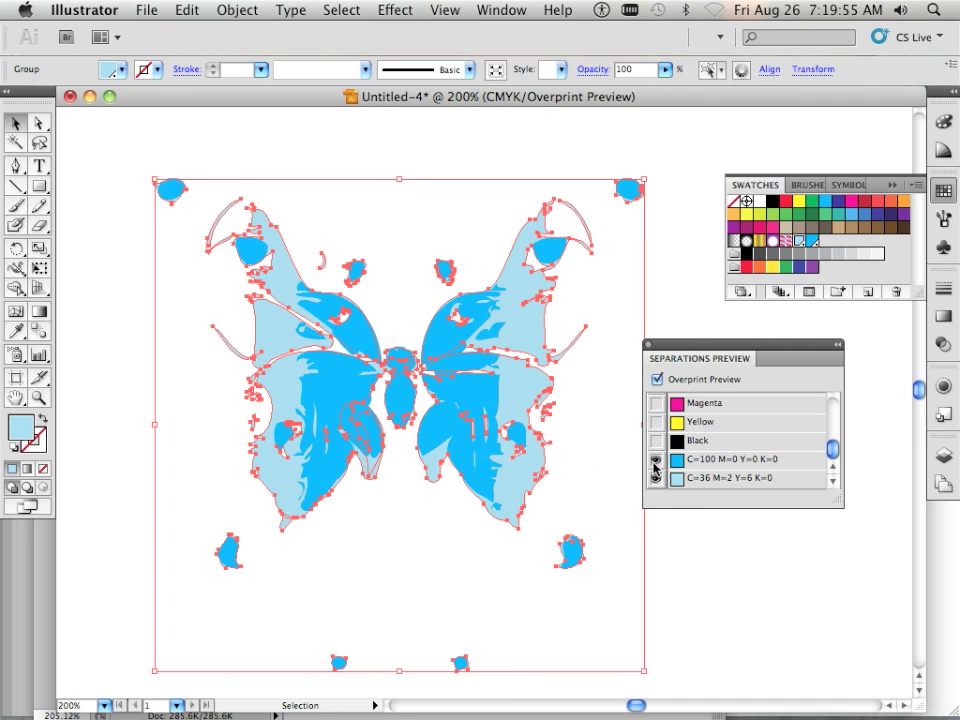
click(655, 463)
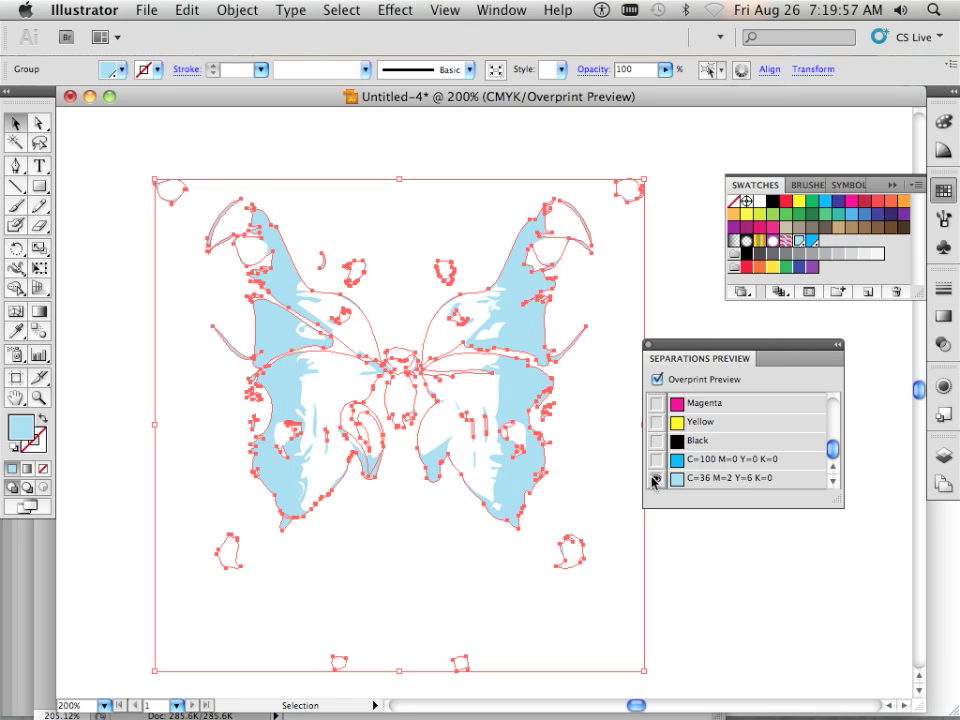
click(655, 460)
scroll(657, 468, up, 3)
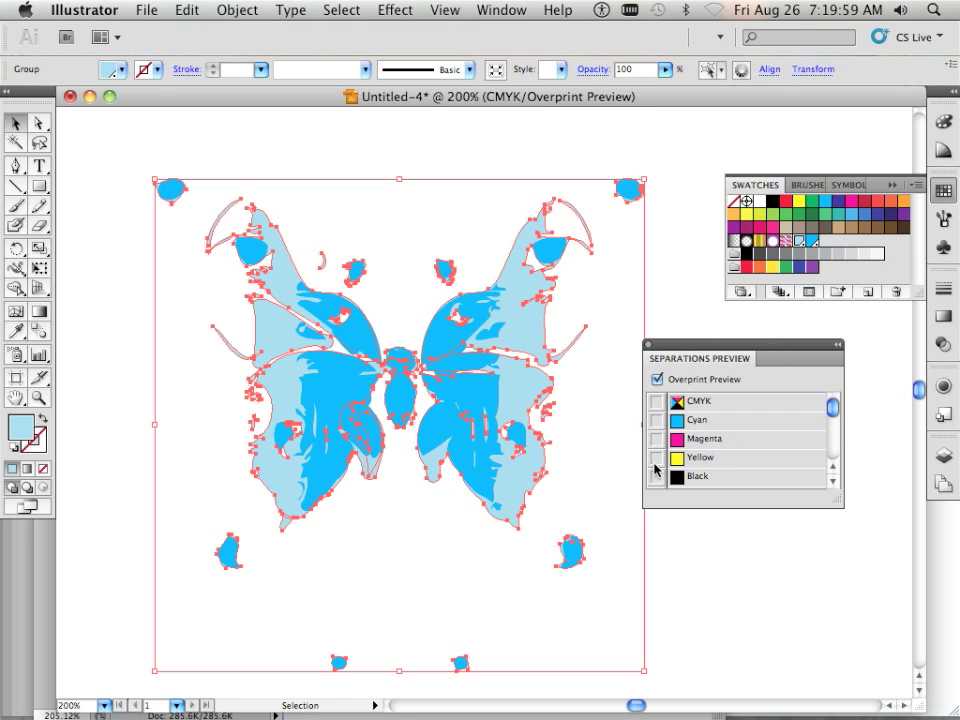
Show the Black plate, check both blue spot plates by hiding and restoring each, and close the separations preview
click(655, 476)
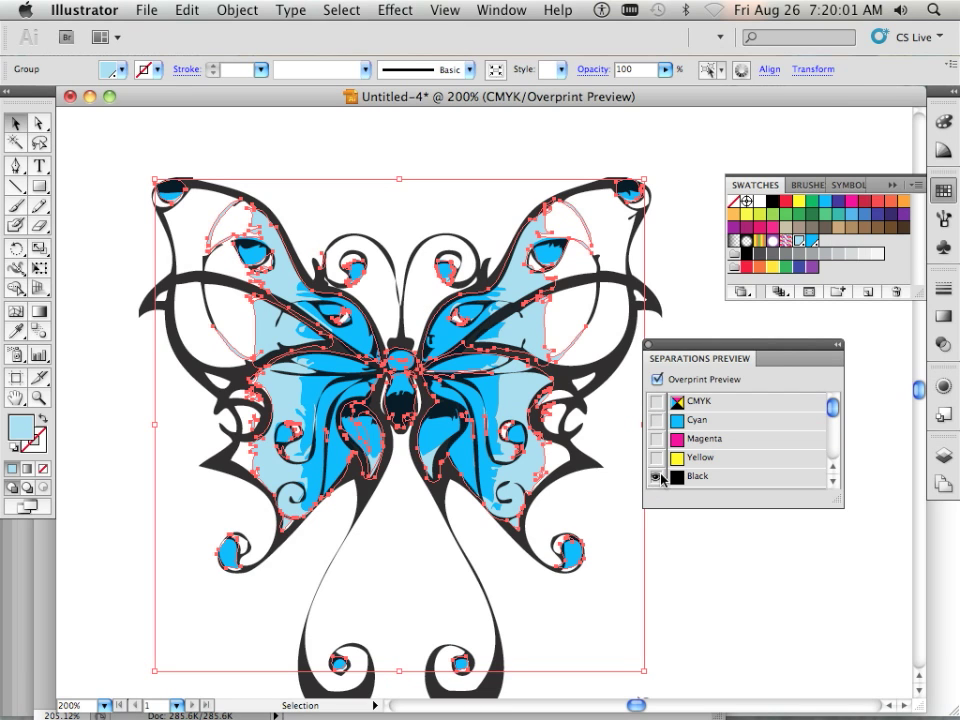
scroll(661, 479, down, 2)
click(655, 459)
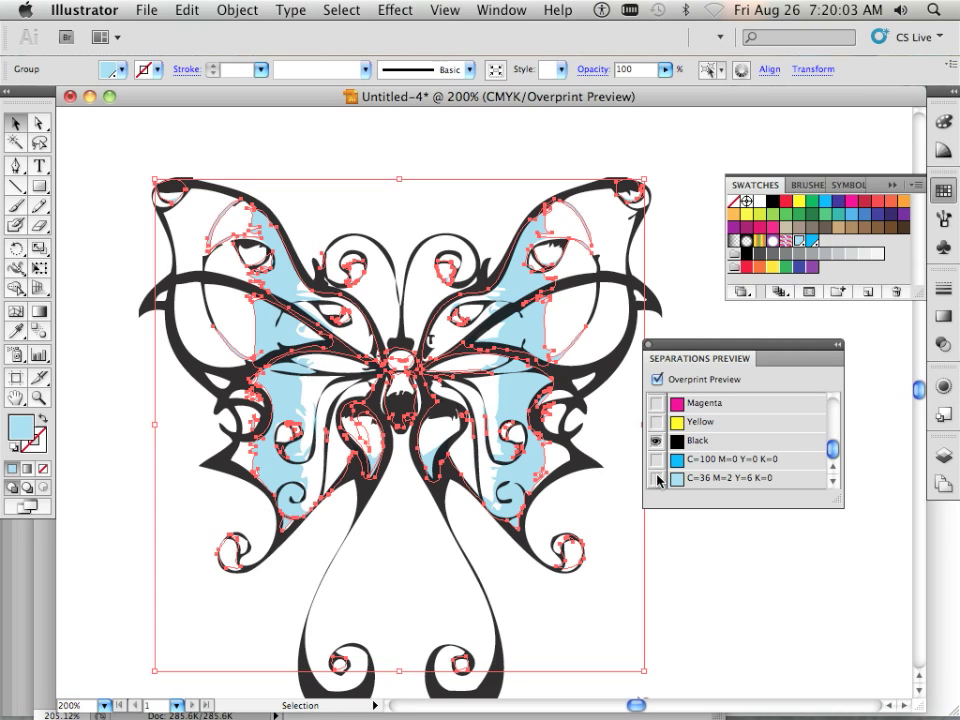
click(655, 478)
click(655, 478)
click(655, 459)
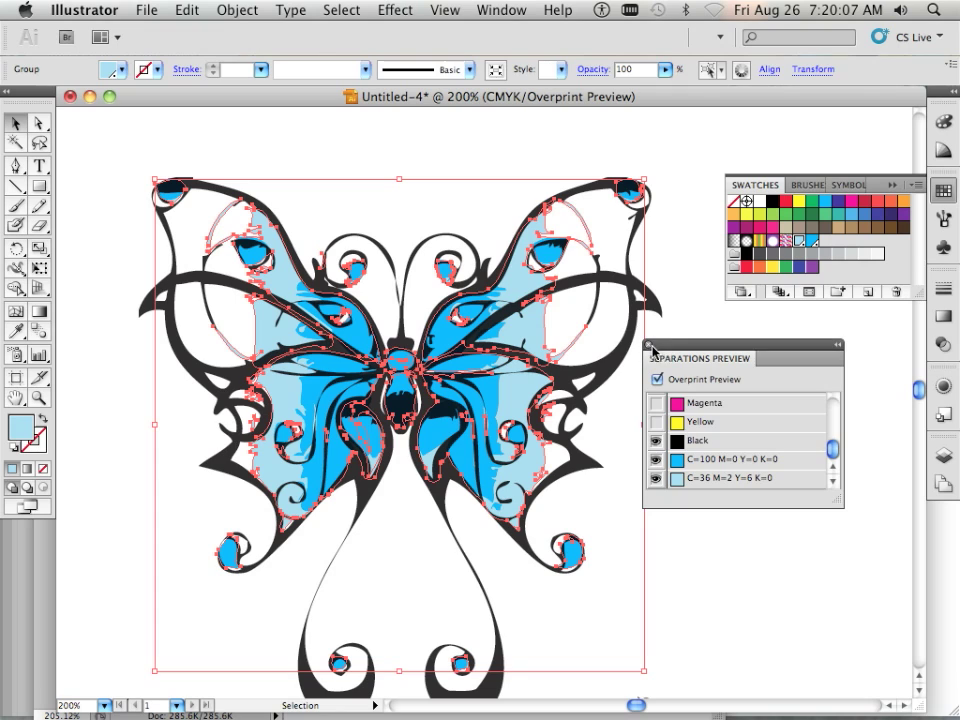
click(650, 345)
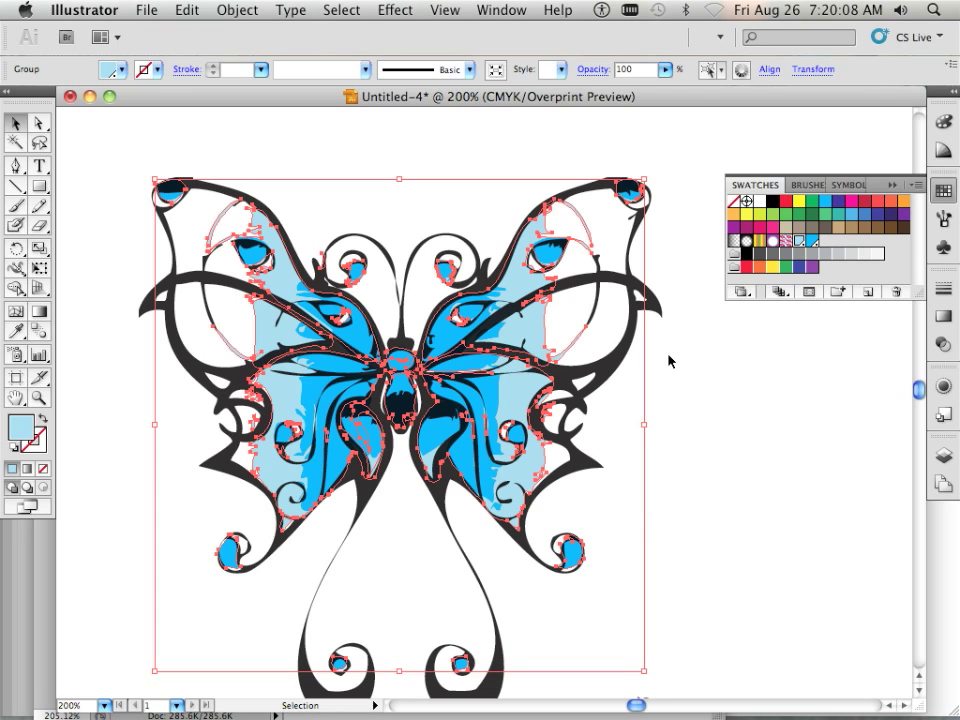
Print the host-based separations for Process Black and the two blue spot inks, using the existing output settings
click(148, 14)
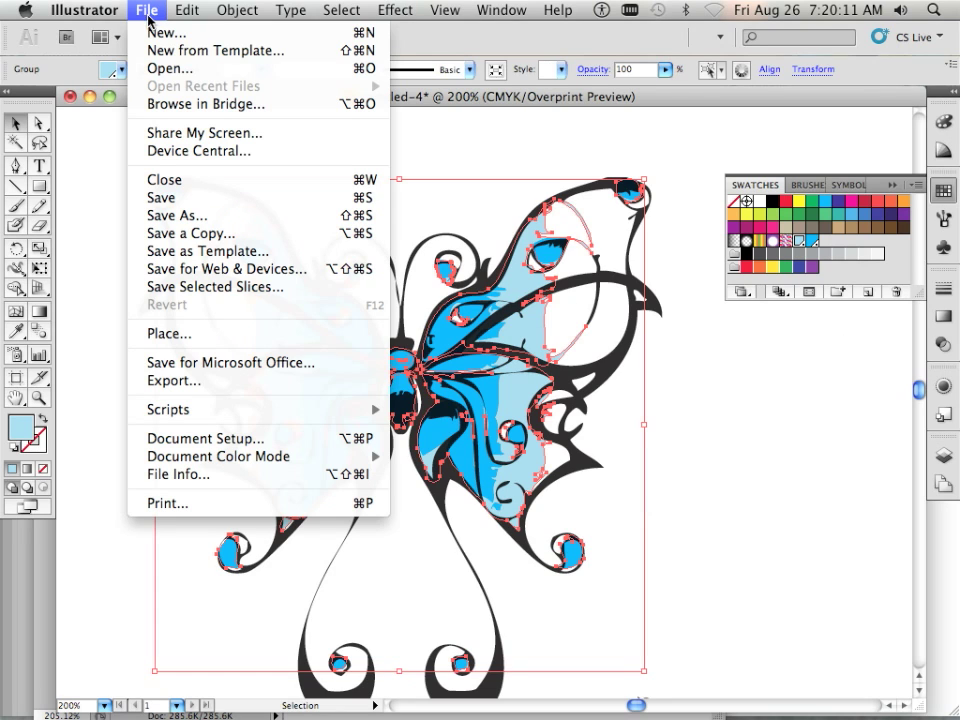
click(292, 502)
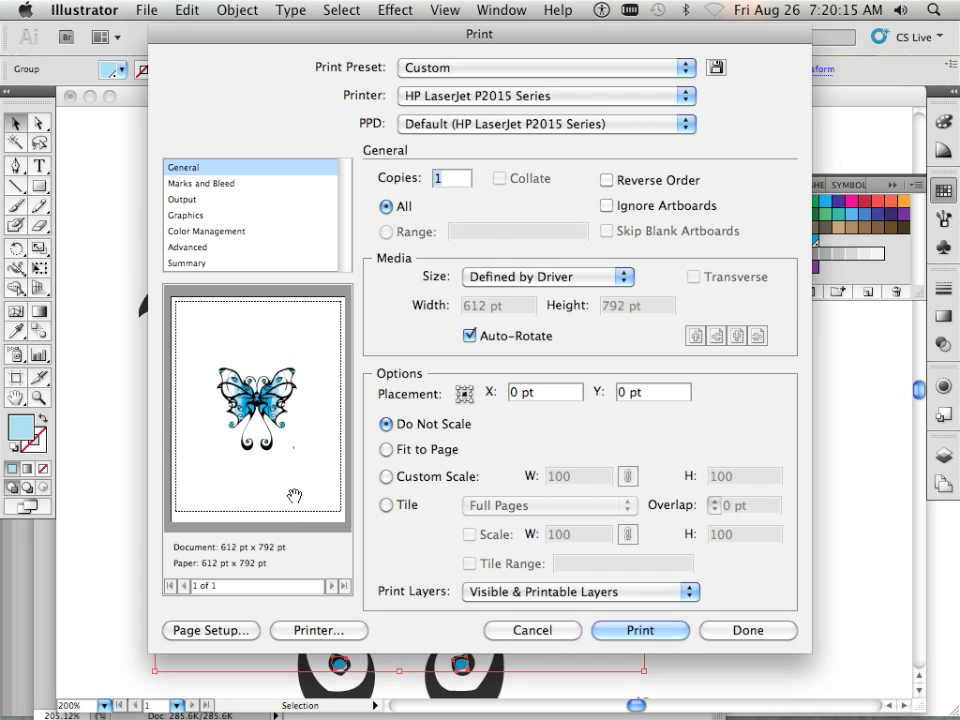
click(178, 200)
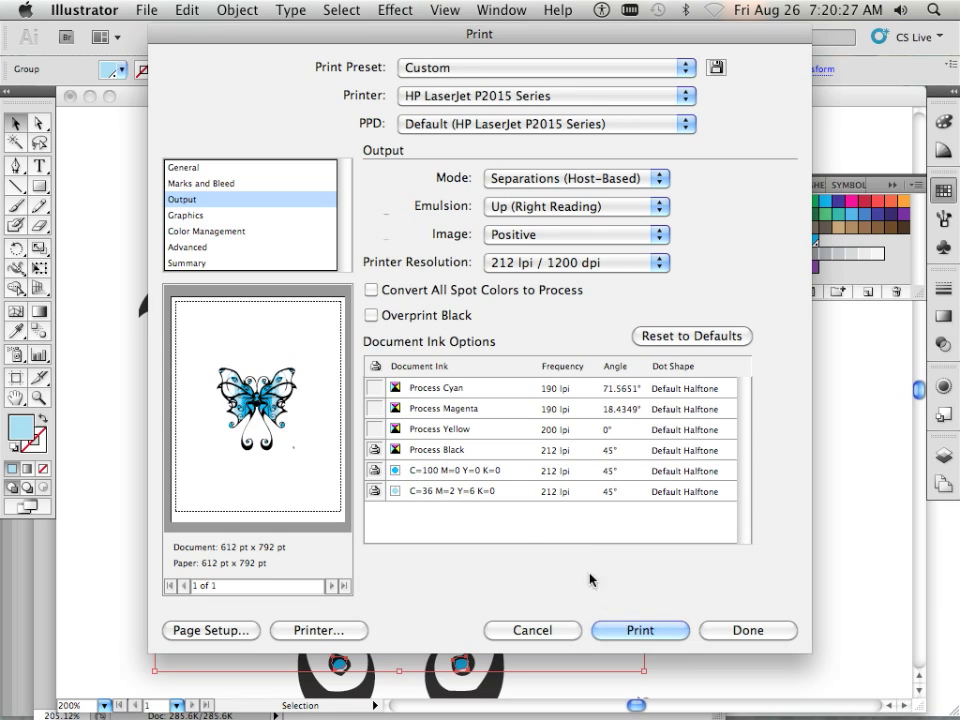
click(652, 635)
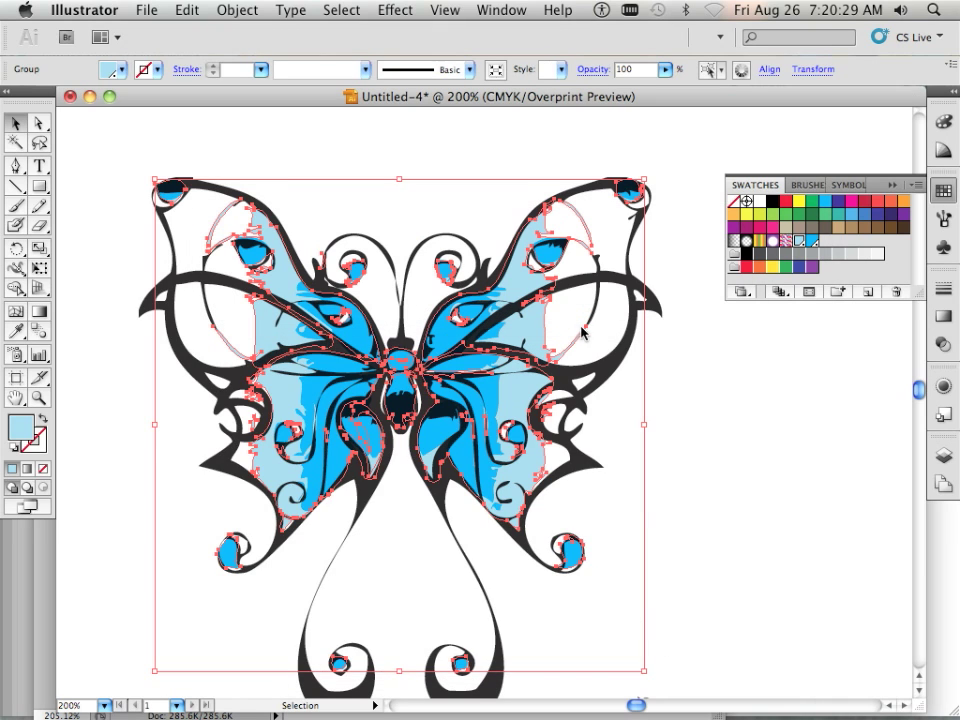